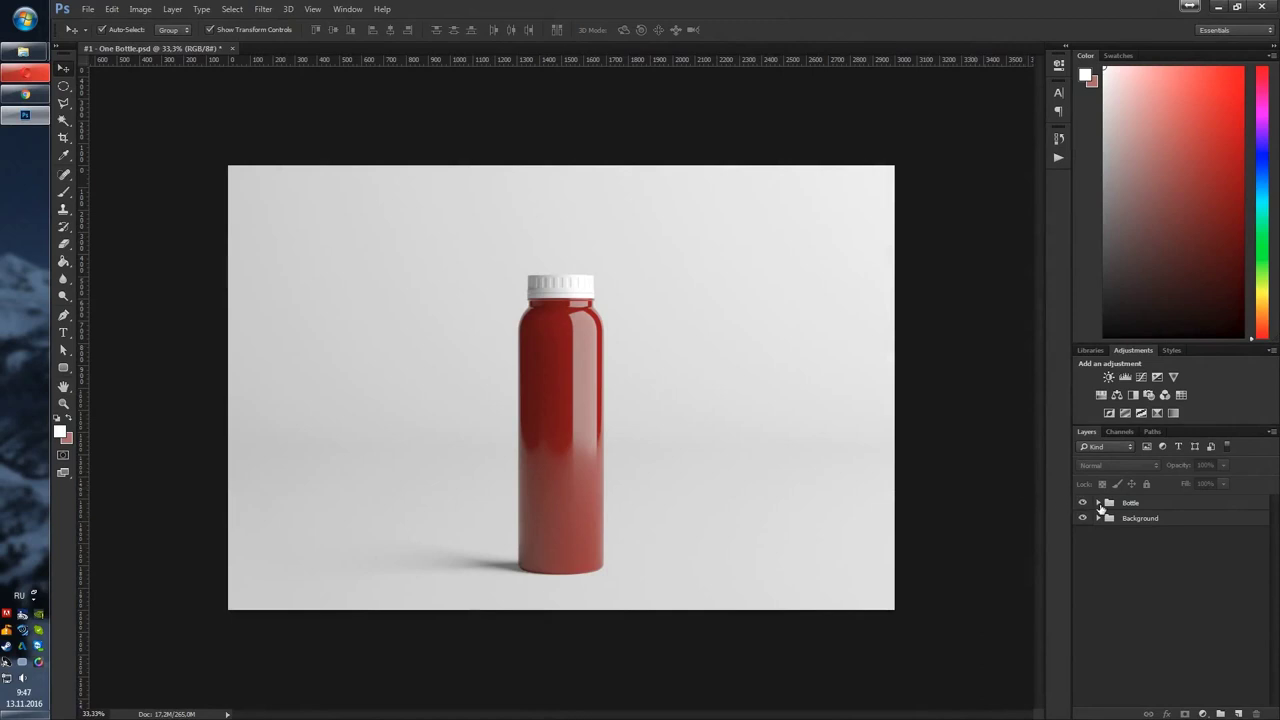
# Change the Cap Color fill inside the Bottle's Cap group to black (000000)
pyautogui.click(1098, 503)
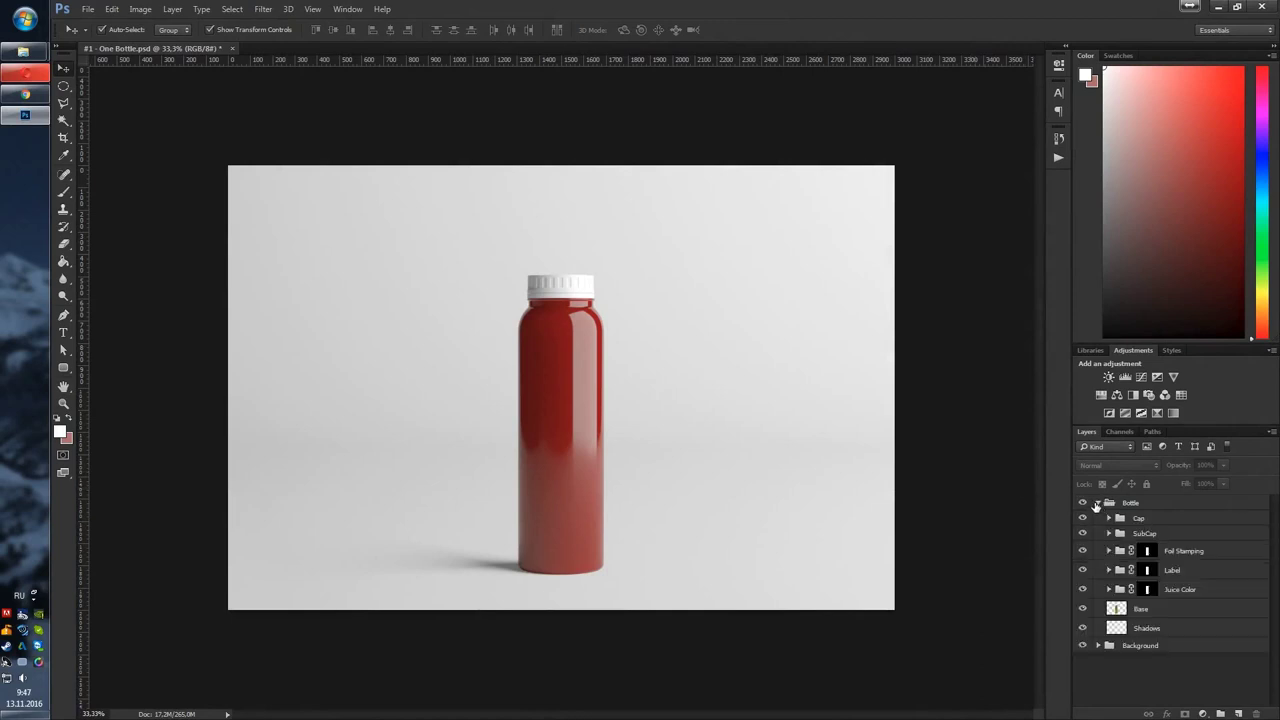
pyautogui.click(1108, 518)
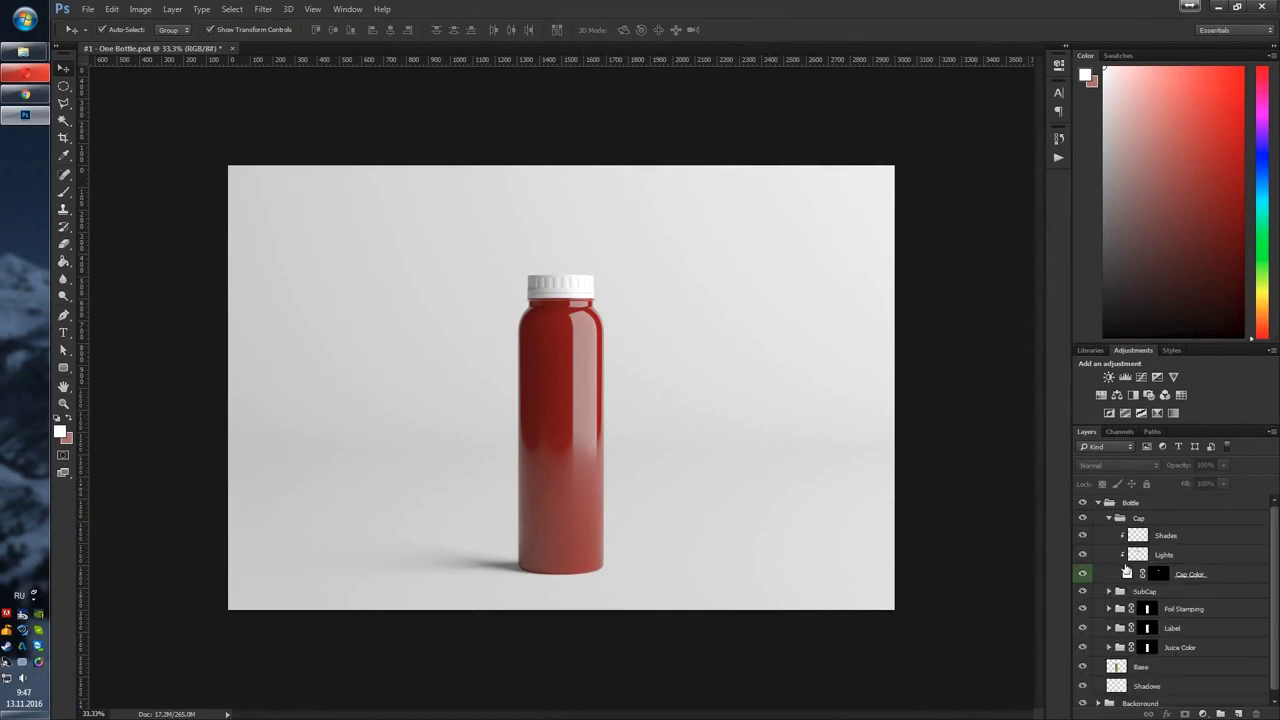
pyautogui.doubleClick(1128, 574)
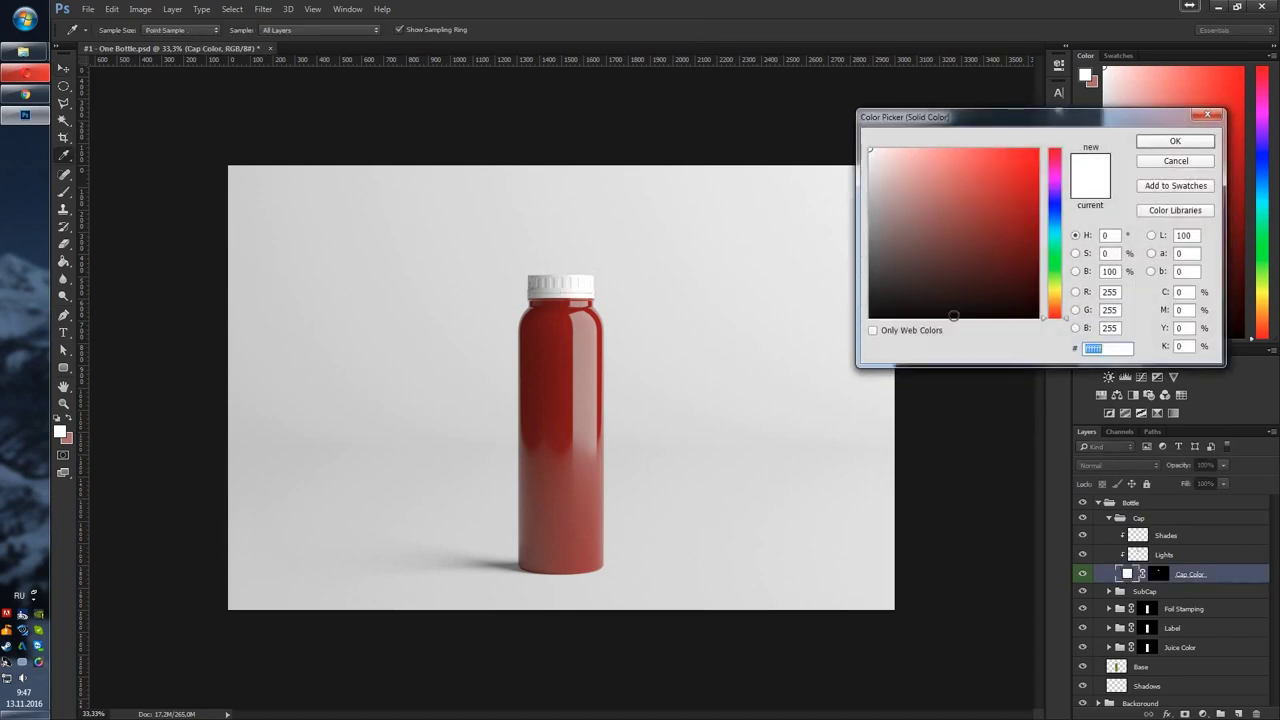
pyautogui.moveTo(986, 200); pyautogui.dragTo(840, 318)
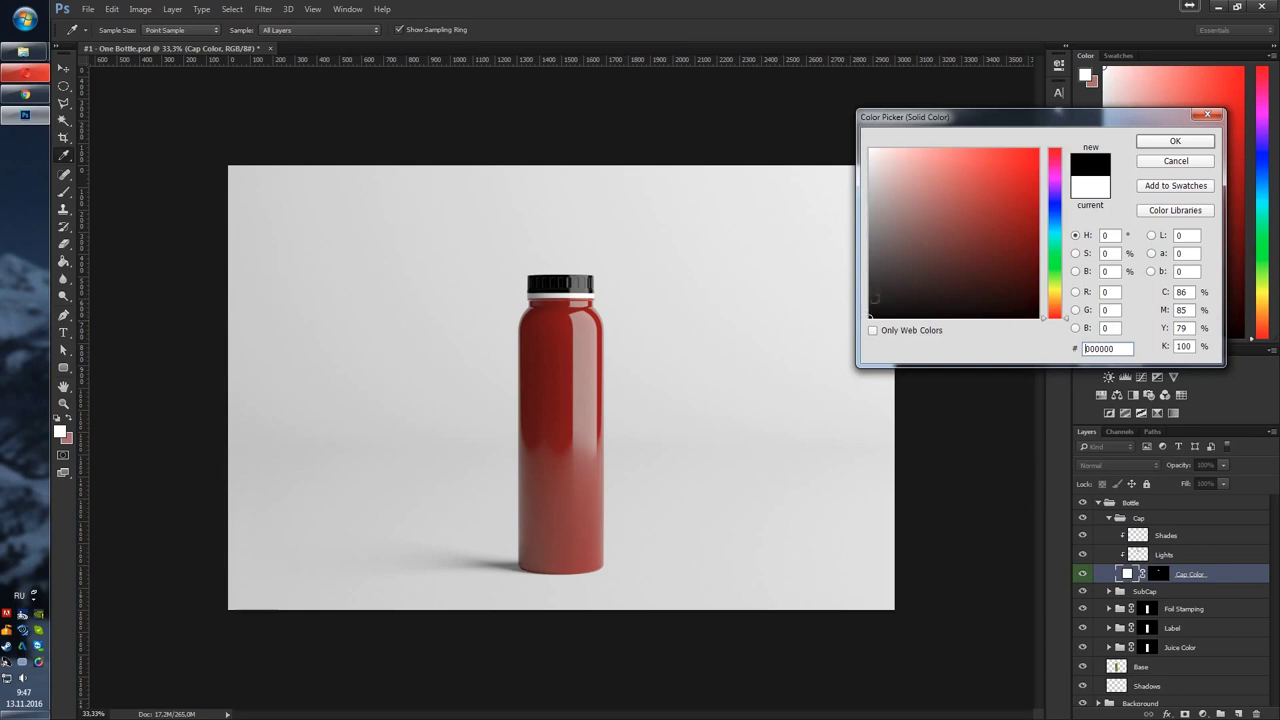
pyautogui.click(1175, 141)
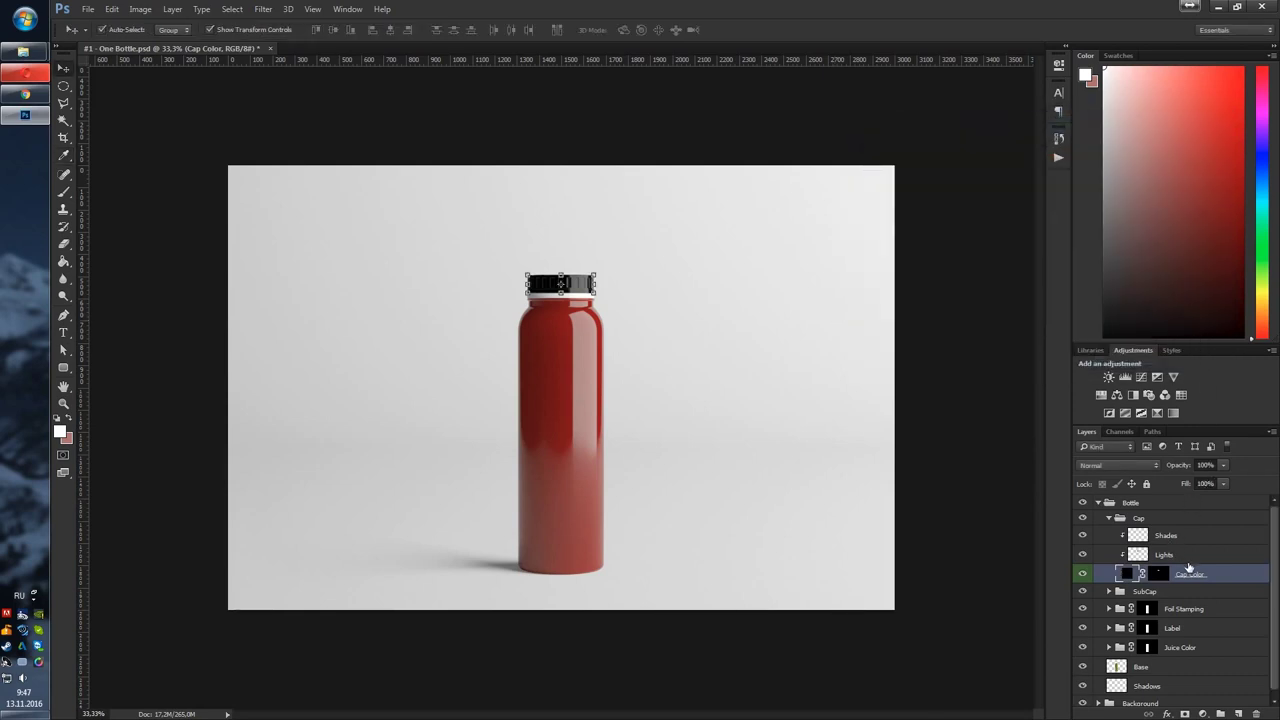
# Adjust the opacity of the Lights layer in the Cap group, leaving no layer selected
pyautogui.click(1178, 556)
pyautogui.click(1221, 466)
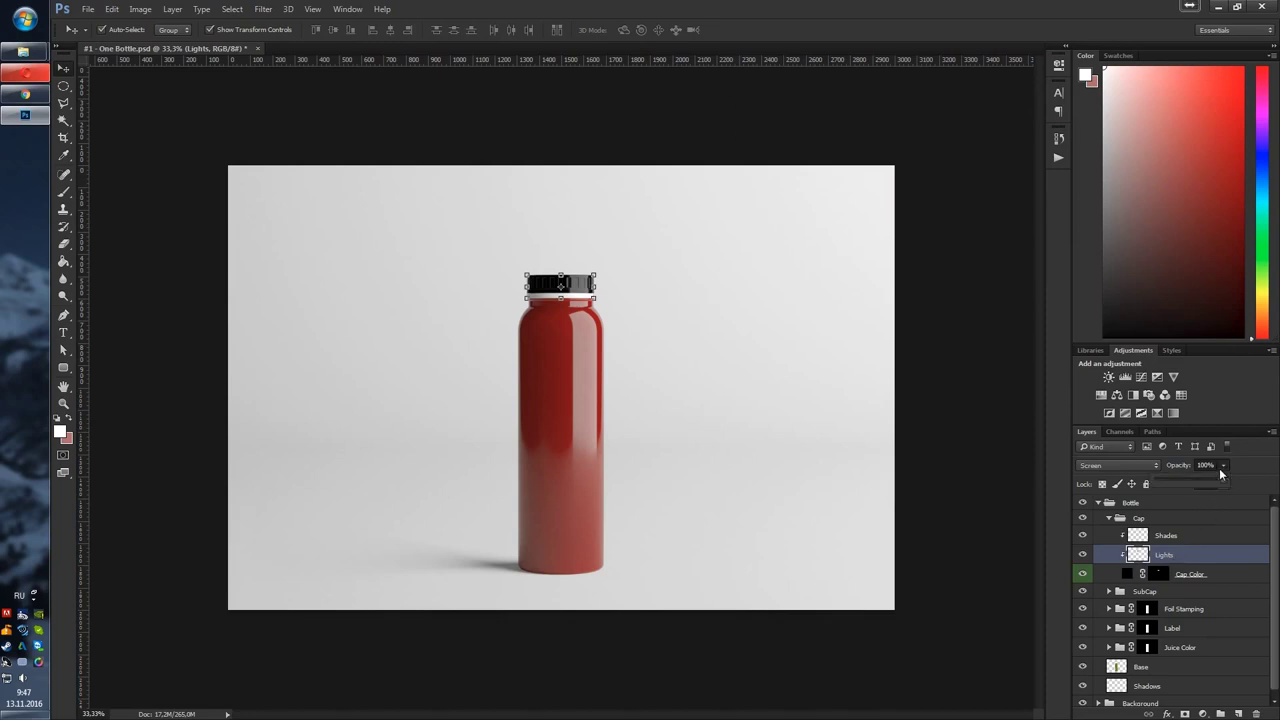
pyautogui.moveTo(1184, 477)
pyautogui.mouseDown()
pyautogui.moveTo(1201, 478)
pyautogui.moveTo(1188, 478)
pyautogui.mouseUp()
pyautogui.click(1208, 465)
pyautogui.click(1016, 442)
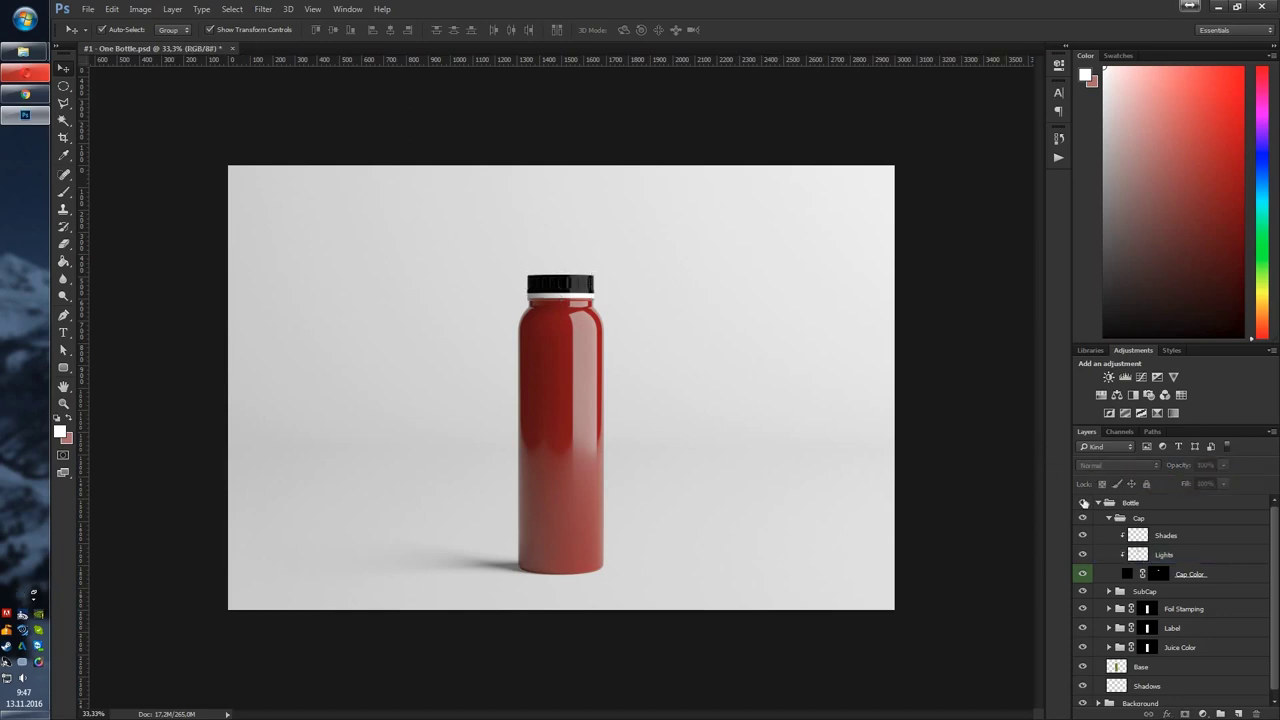
# Try olive 8e7f39, black 000000 and grey 9f9f9d on the SubCap group's Cap Color fill, finishing on white
pyautogui.click(1109, 518)
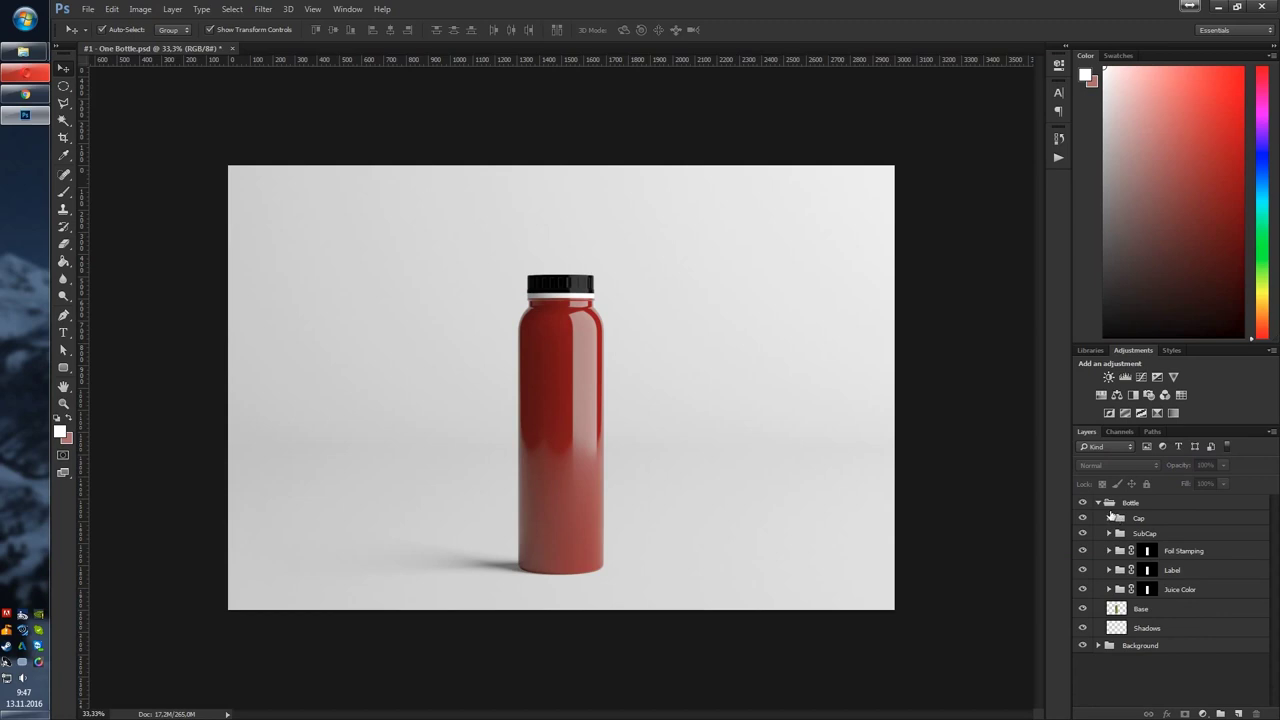
pyautogui.click(1109, 533)
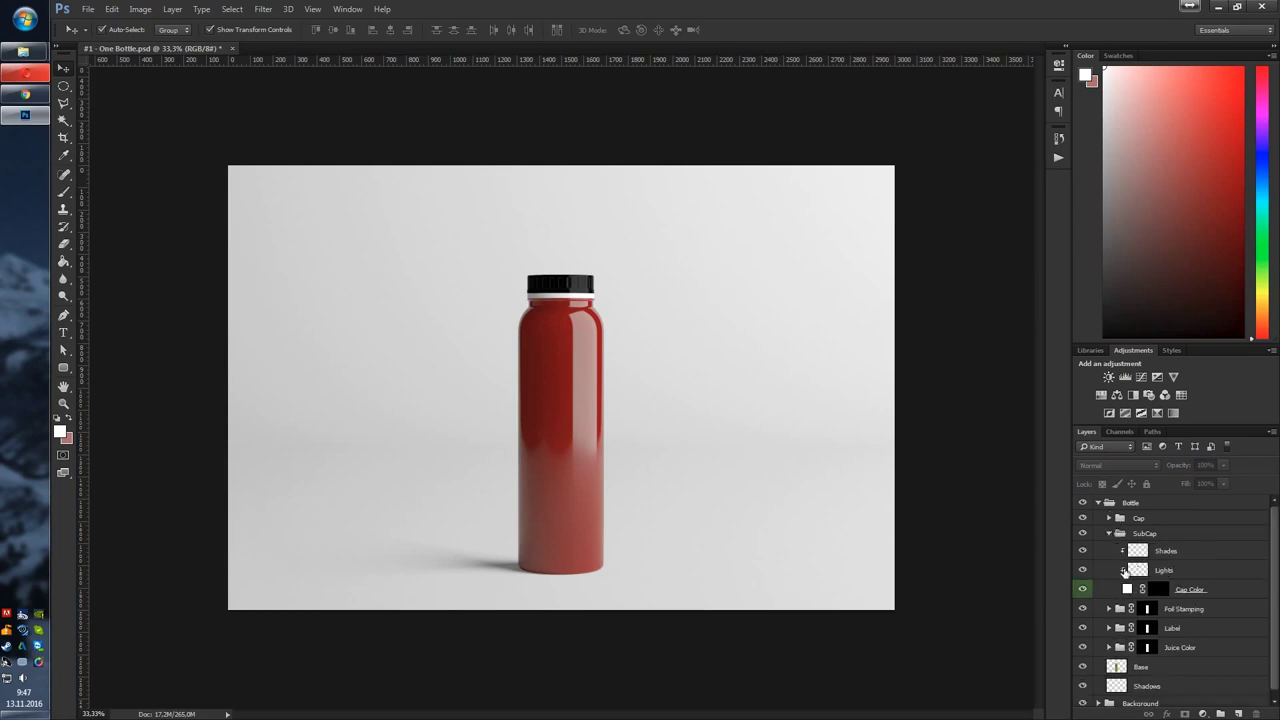
pyautogui.doubleClick(1127, 589)
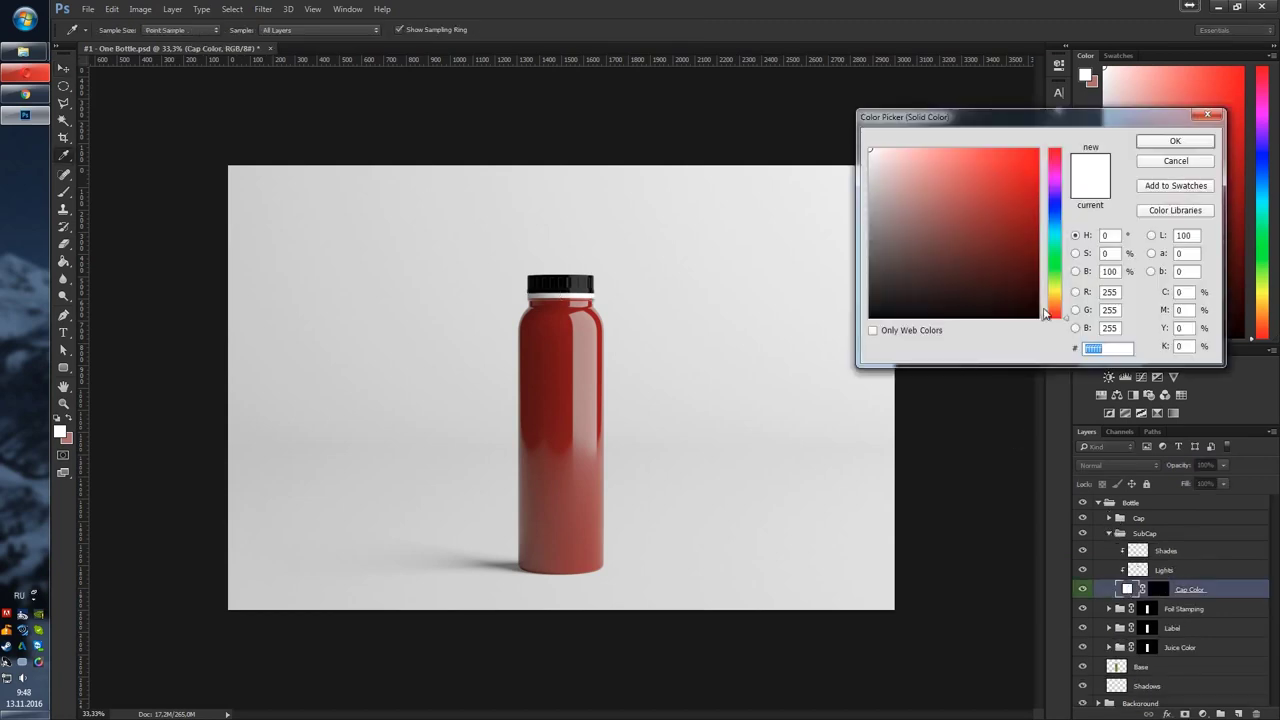
pyautogui.write('8e7f39')
pyautogui.hotkey('ctrl', 'z')
pyautogui.hotkey('ctrl', 'z')
pyautogui.hotkey('ctrl', 'z')
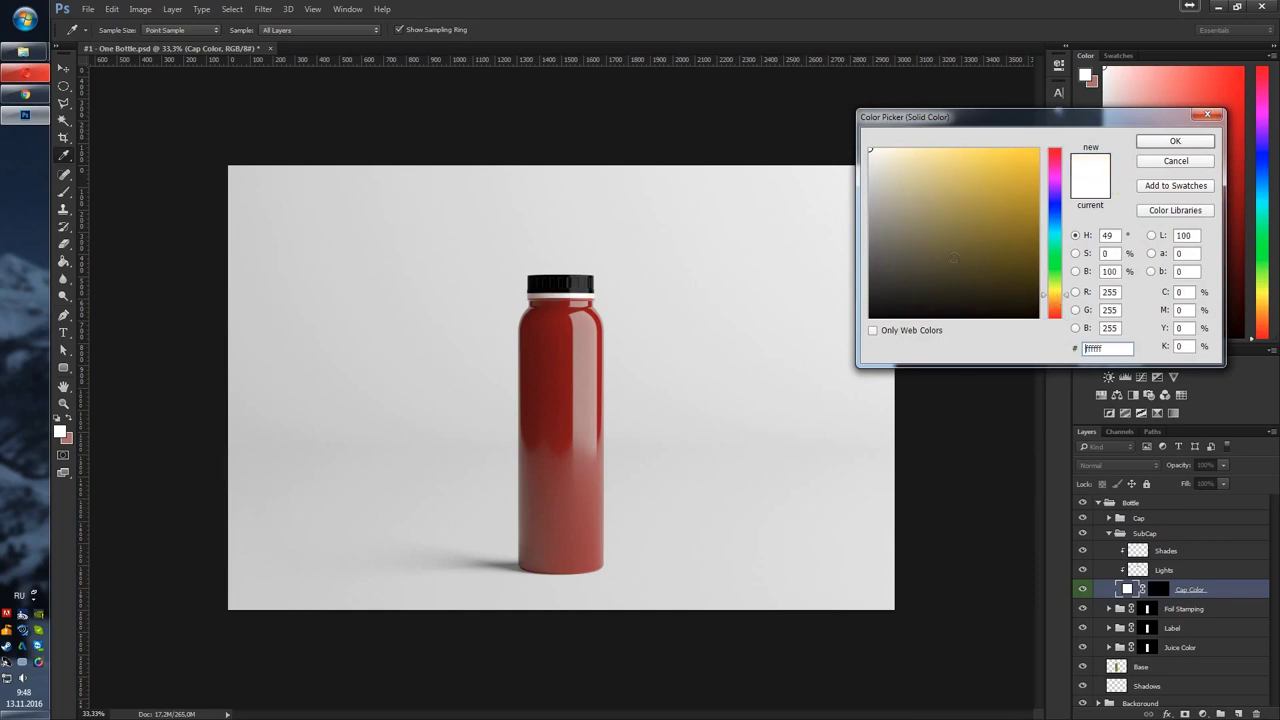
pyautogui.click(869, 318)
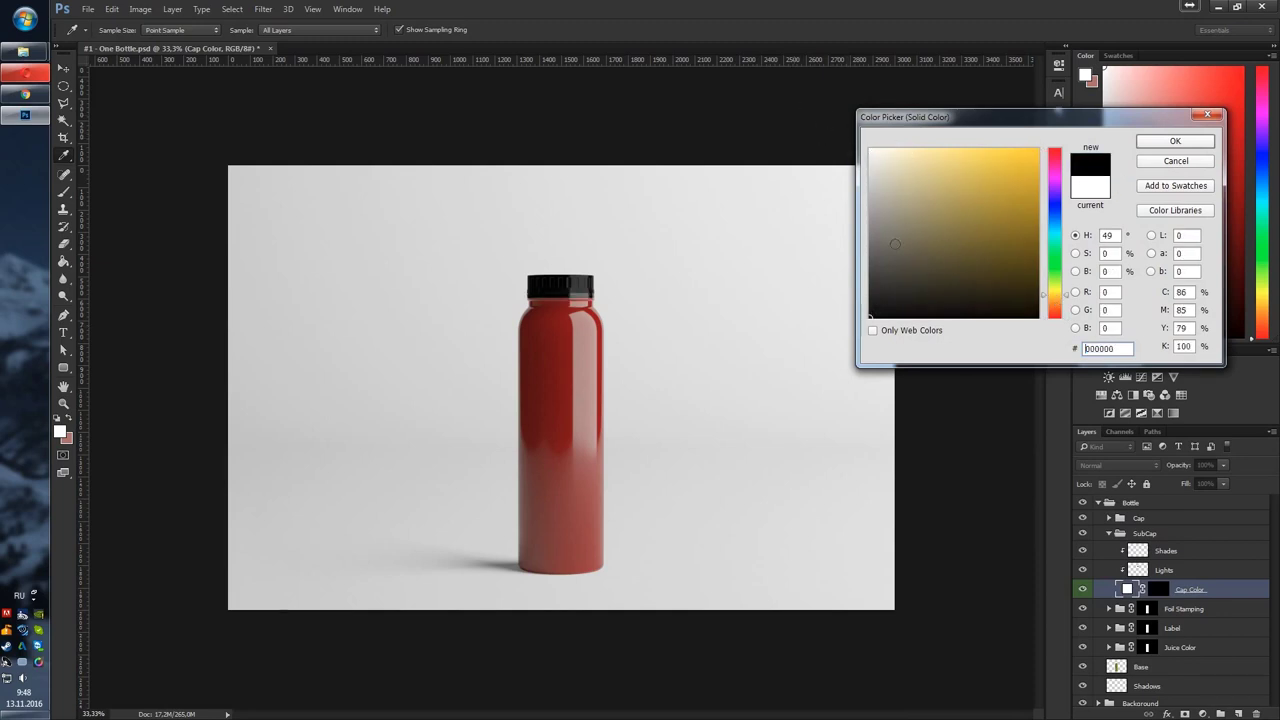
pyautogui.click(871, 212)
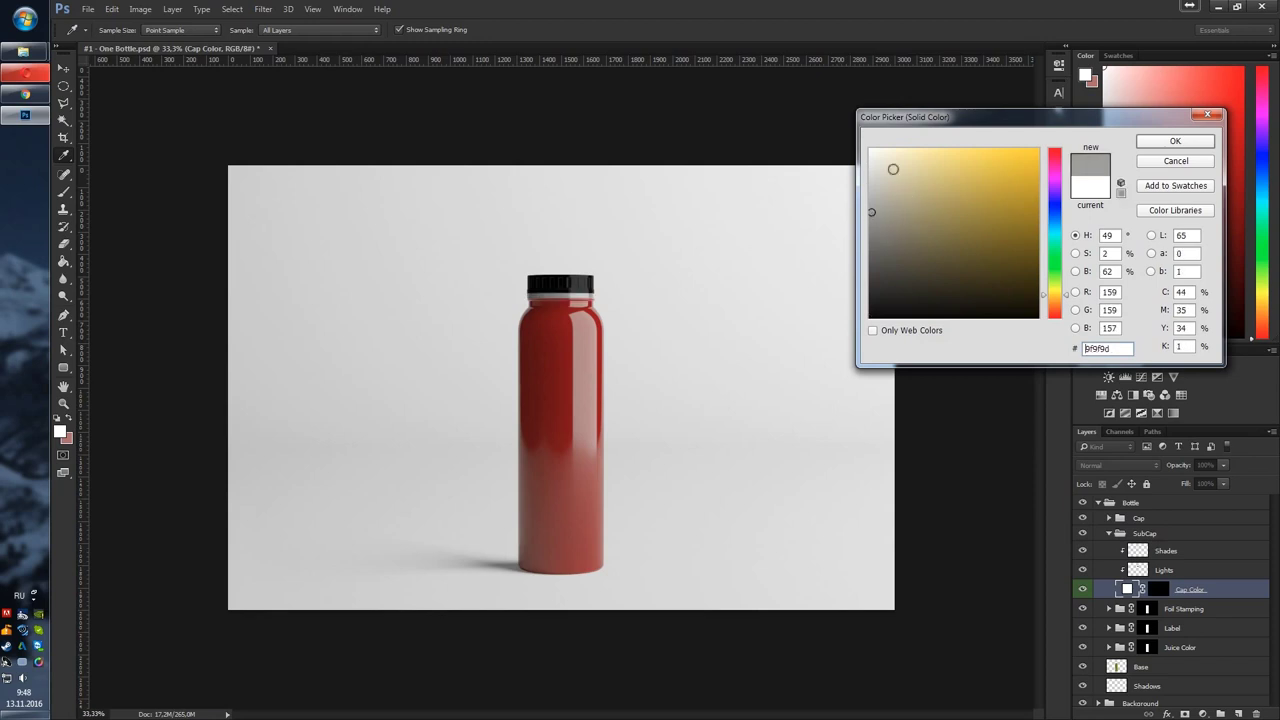
pyautogui.click(870, 149)
pyautogui.click(1175, 141)
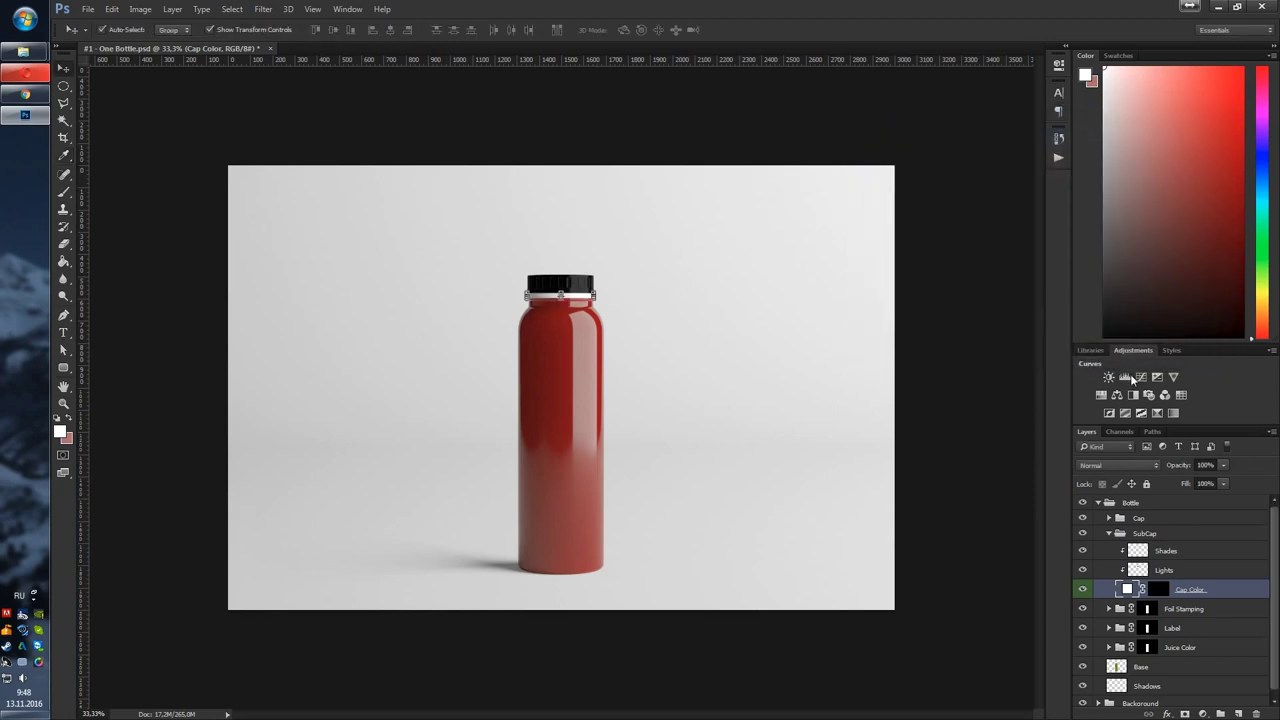
# Adjust the opacity of the Shades layer in the SubCap group, leaving no layer selected
pyautogui.click(1165, 548)
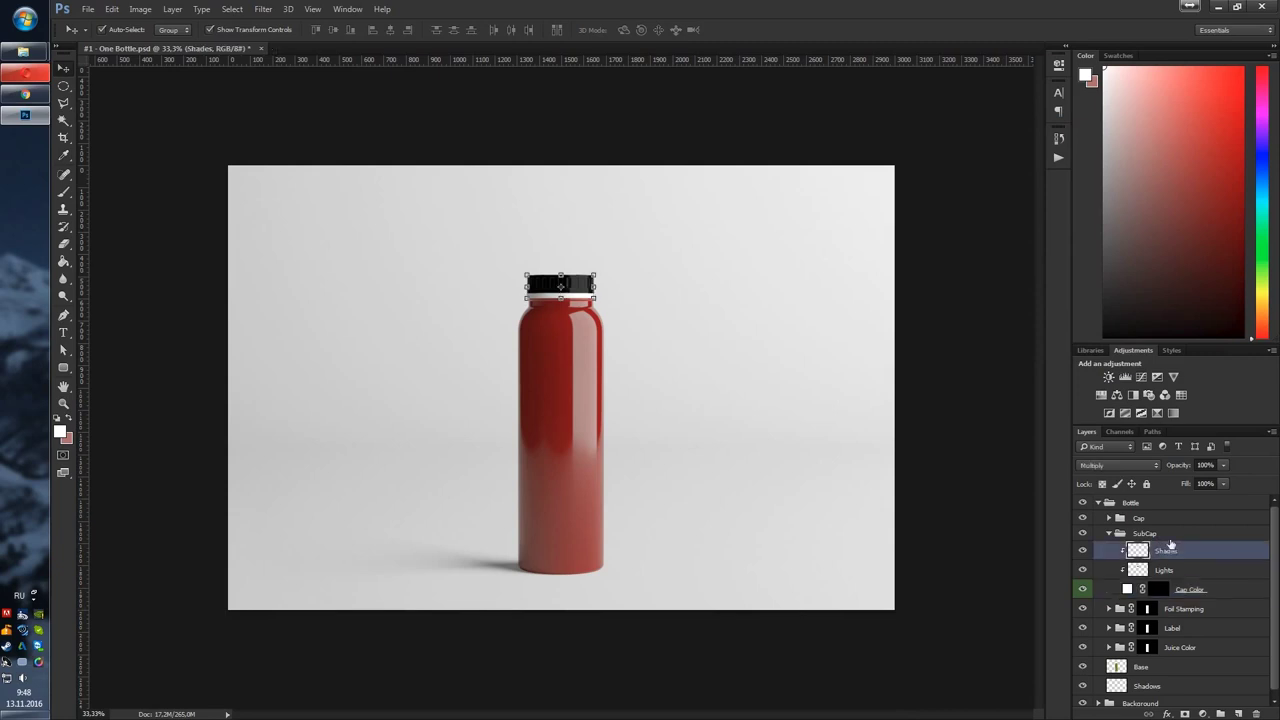
pyautogui.click(1224, 466)
pyautogui.moveTo(1187, 478)
pyautogui.mouseDown()
pyautogui.moveTo(1174, 477)
pyautogui.moveTo(1266, 480)
pyautogui.moveTo(1235, 478)
pyautogui.mouseUp()
pyautogui.click(1101, 524)
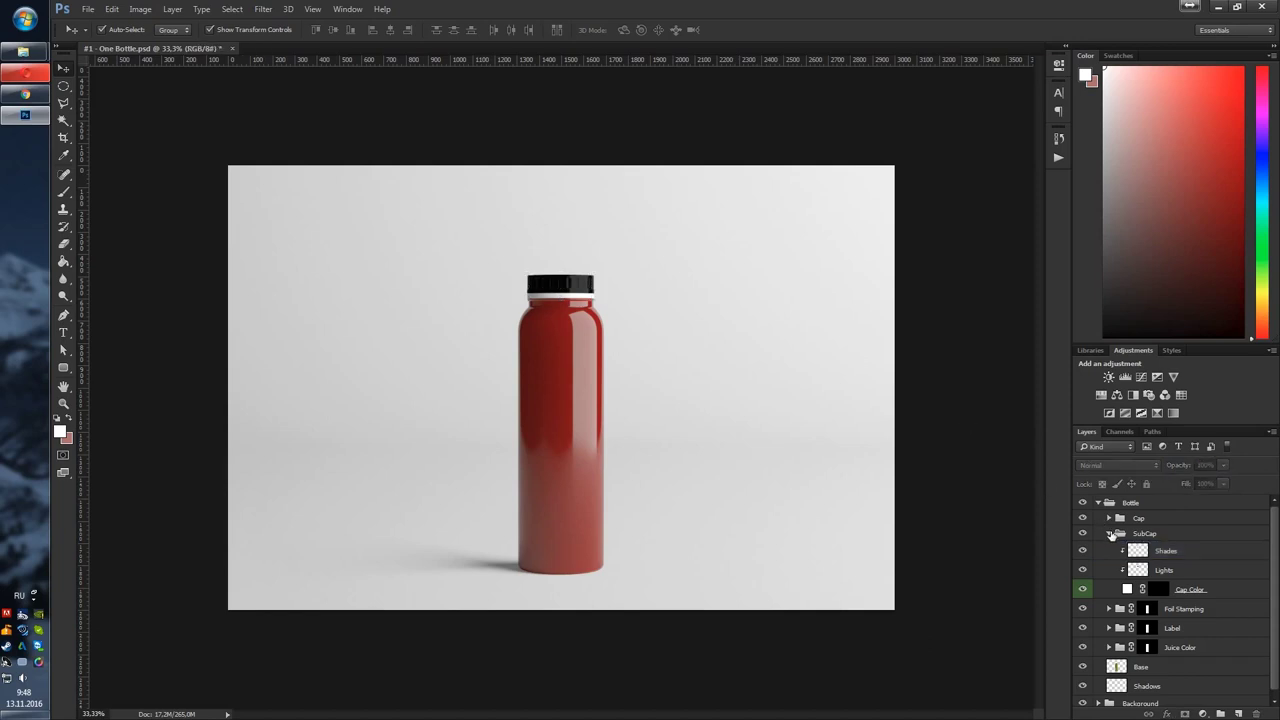
# Open the contents of the Label smart object inside the Foil Stamping group for editing
pyautogui.click(1111, 534)
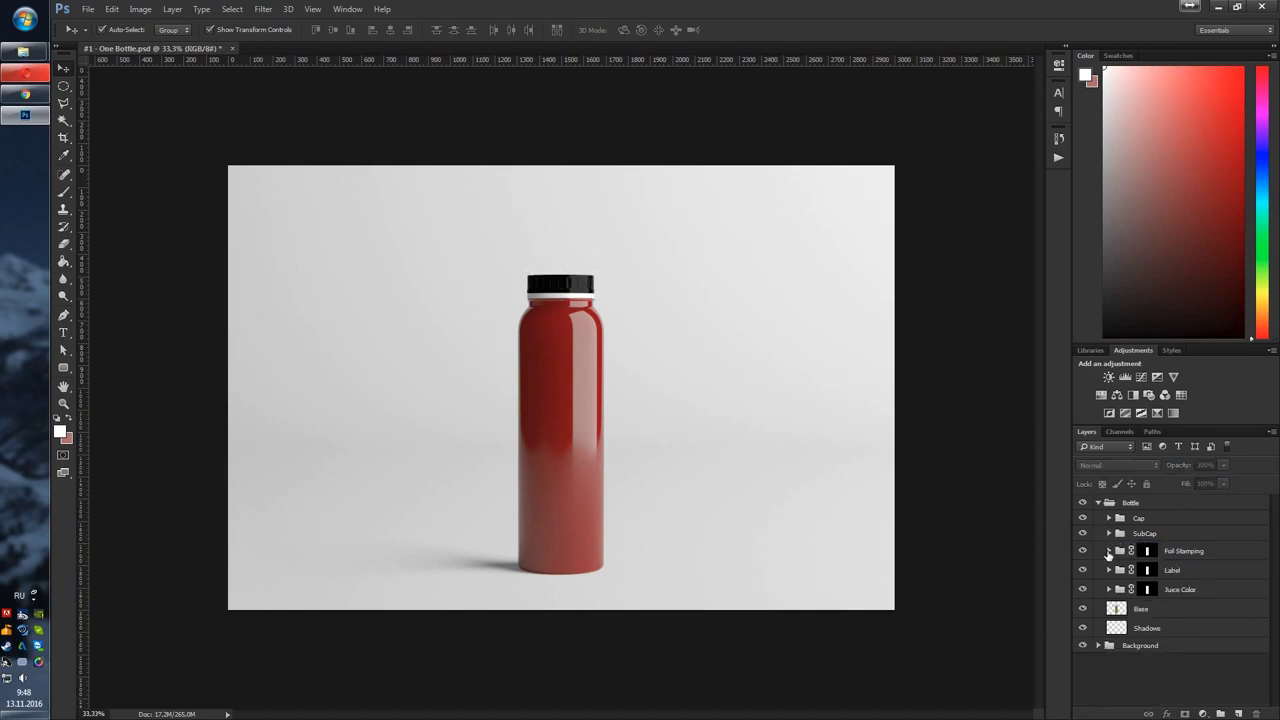
pyautogui.click(1108, 551)
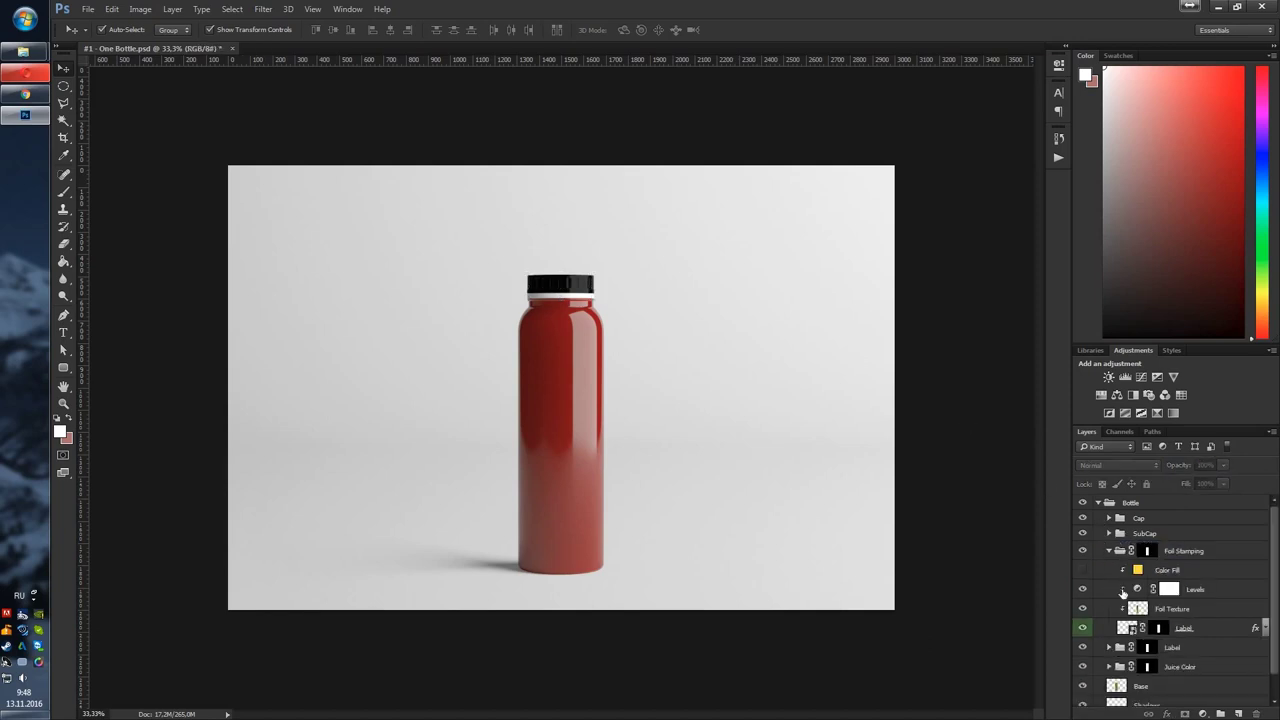
pyautogui.click(1127, 627)
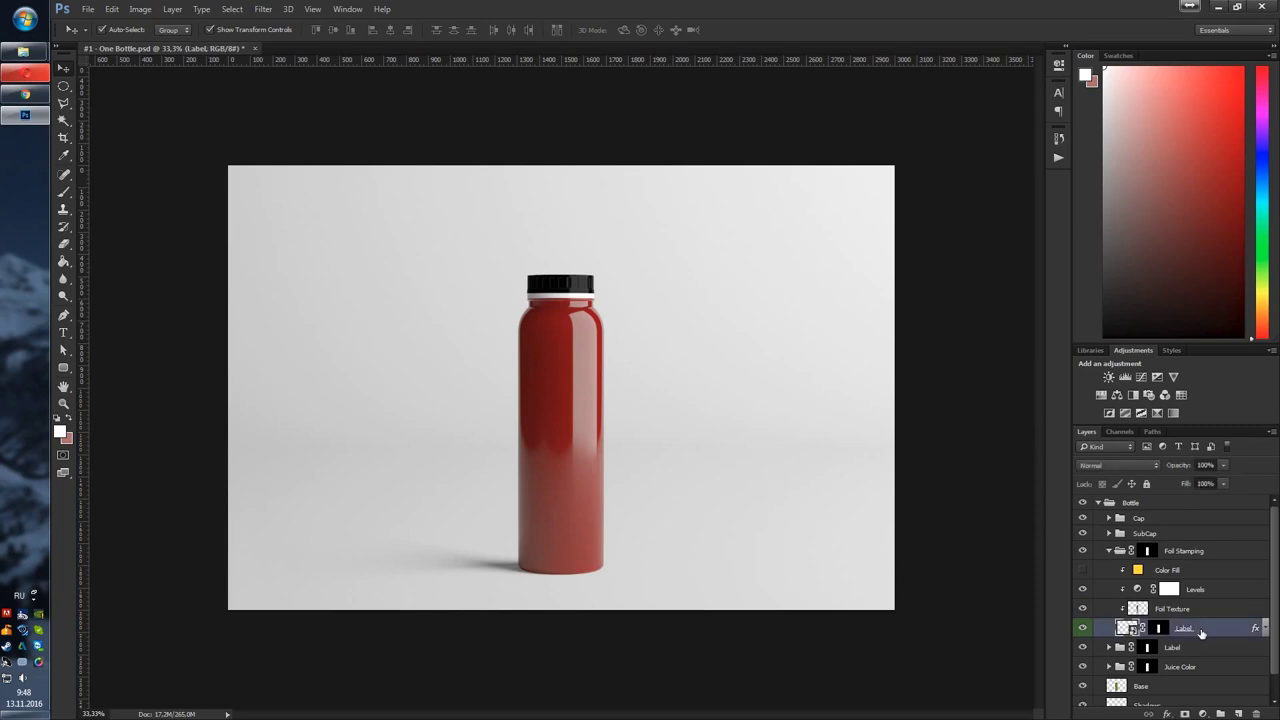
pyautogui.rightClick(1200, 630)
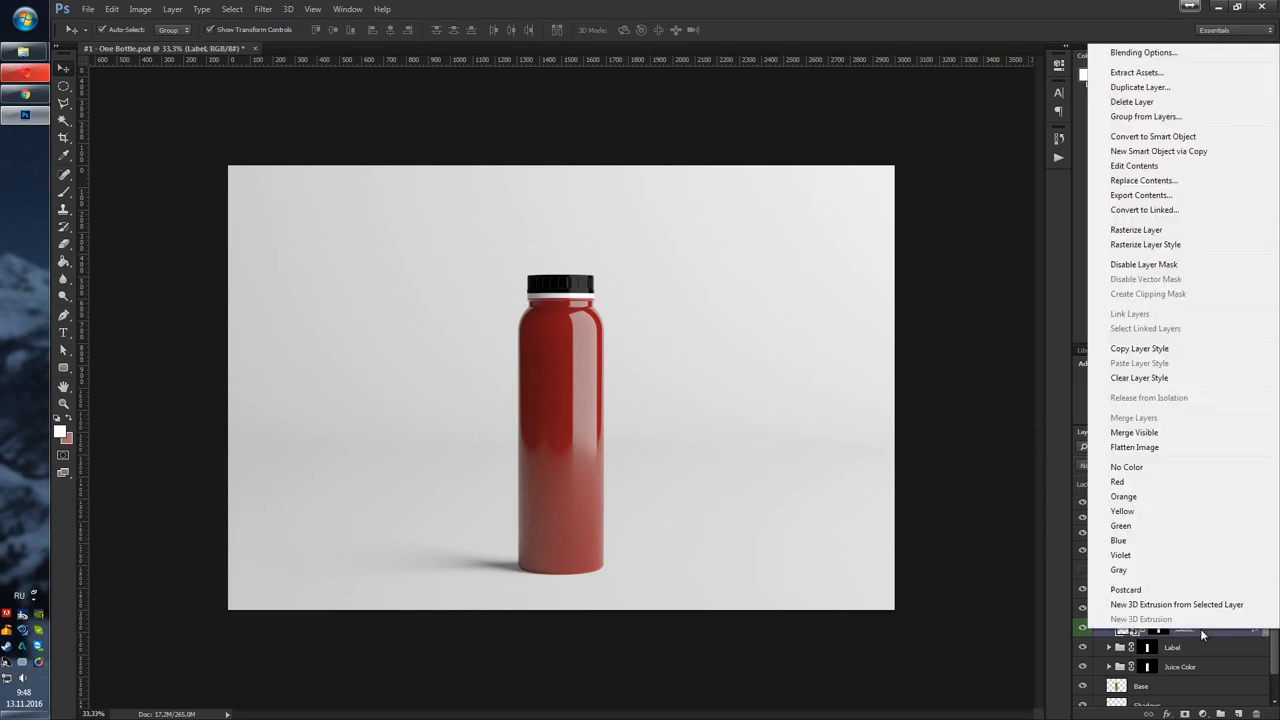
pyautogui.click(1142, 166)
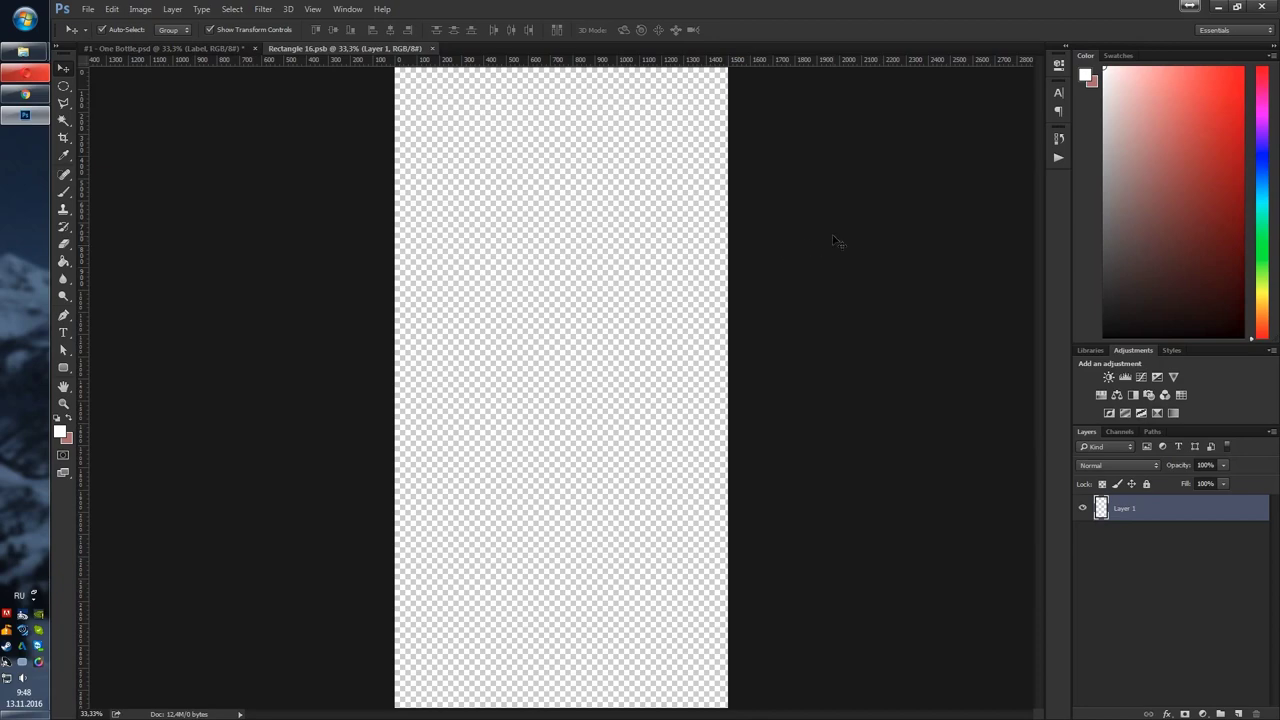
# Place the Label 2 file from the Labels folder as an embedded object at its default size
pyautogui.click(840, 241)
pyautogui.click(87, 10)
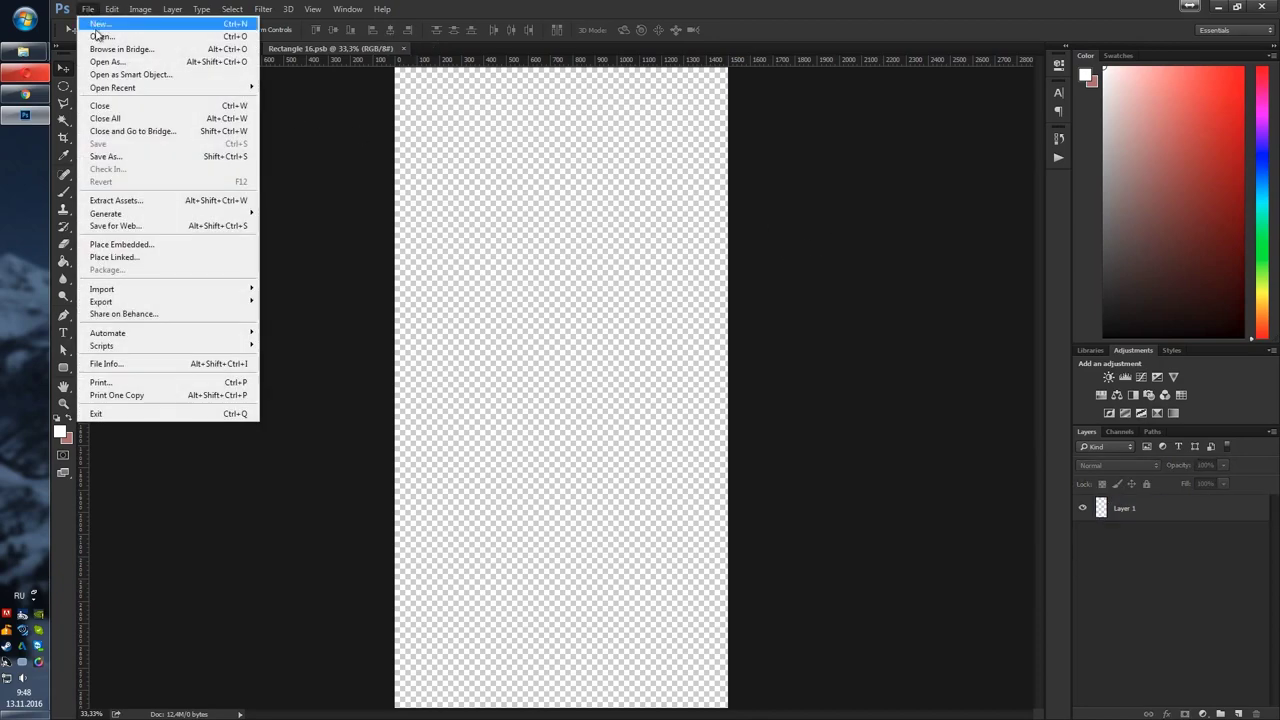
pyautogui.click(142, 243)
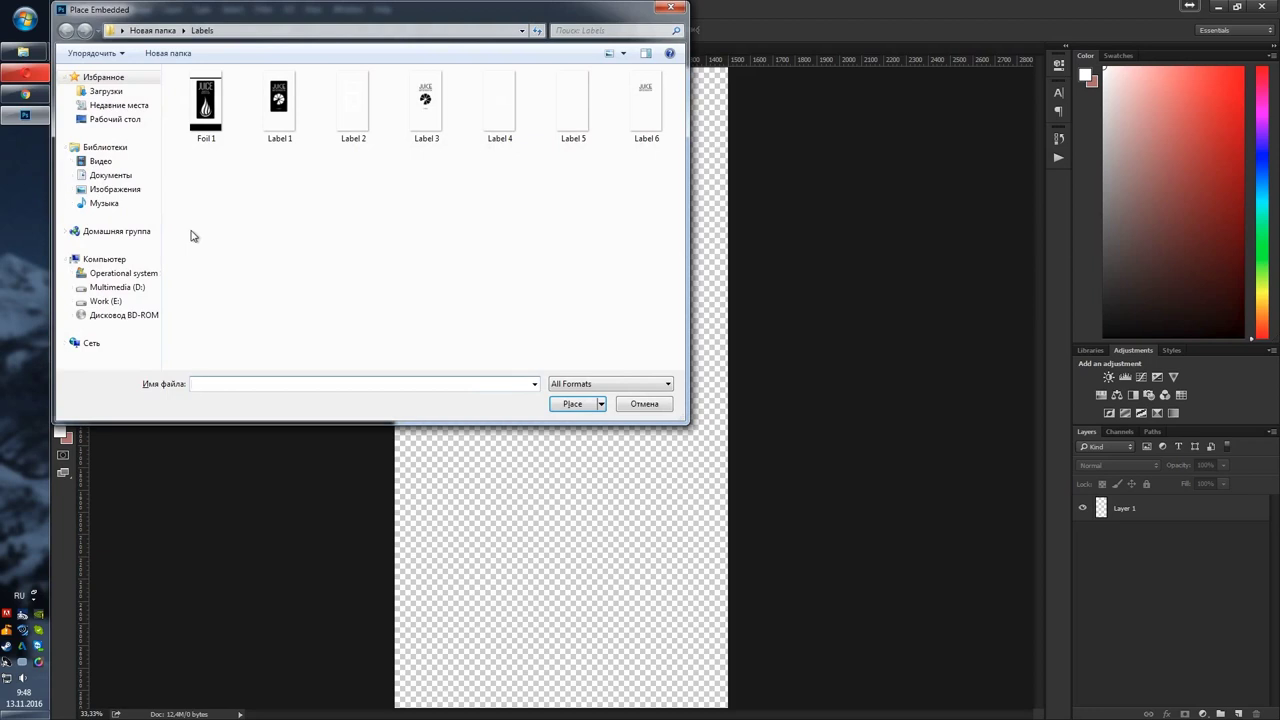
pyautogui.click(351, 112)
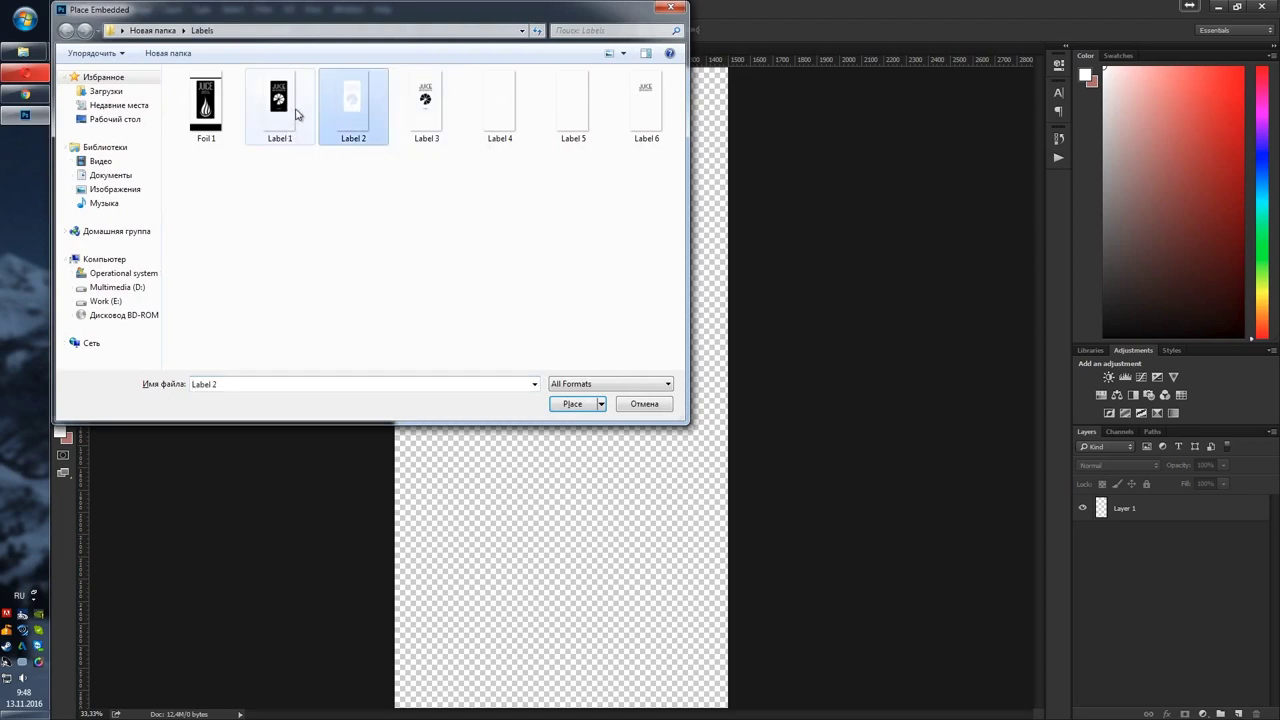
pyautogui.doubleClick(347, 118)
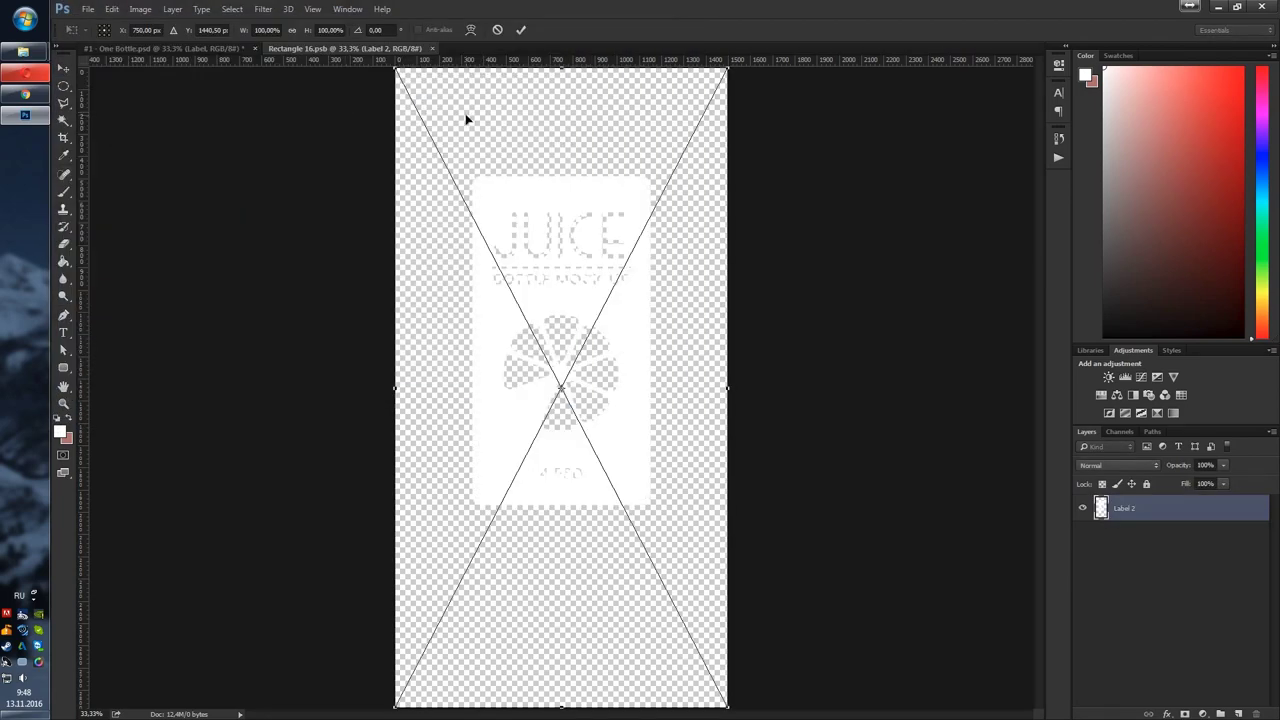
pyautogui.press('Return')
# Close the Rectangle 16.psb smart object with its changes saved and deselect the Label layer in the bottle mockup
pyautogui.click(432, 48)
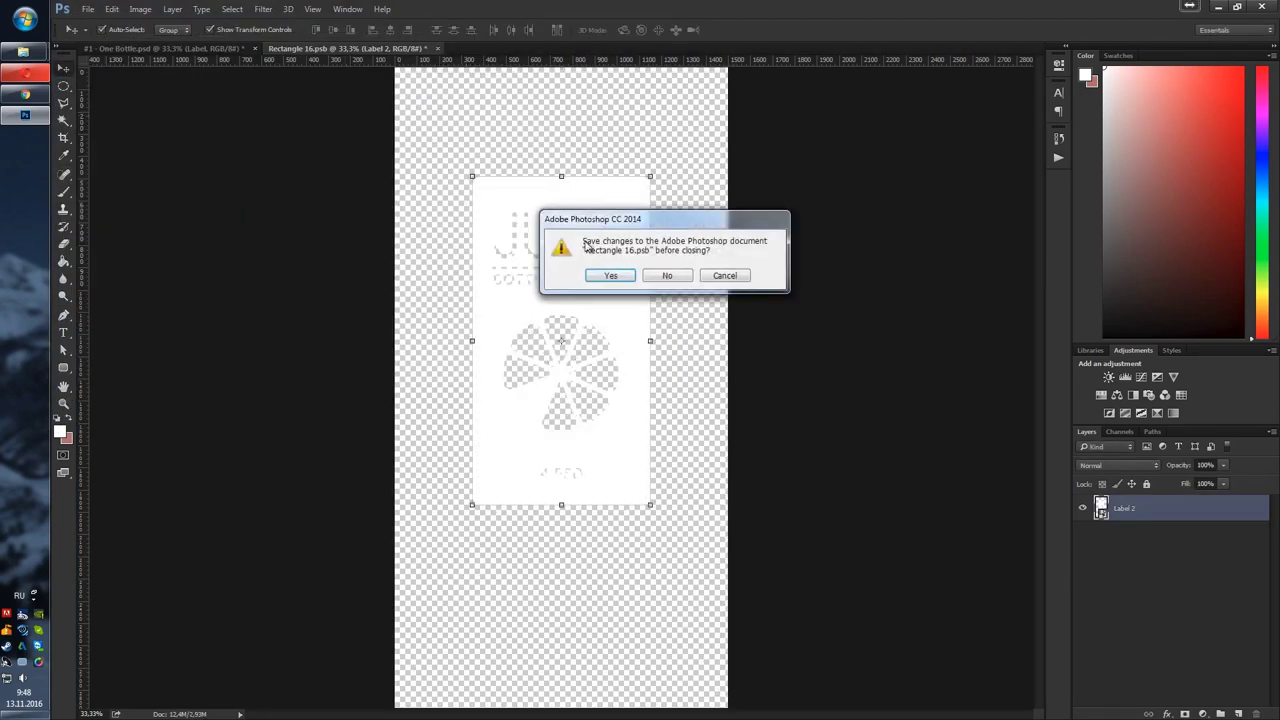
pyautogui.click(608, 276)
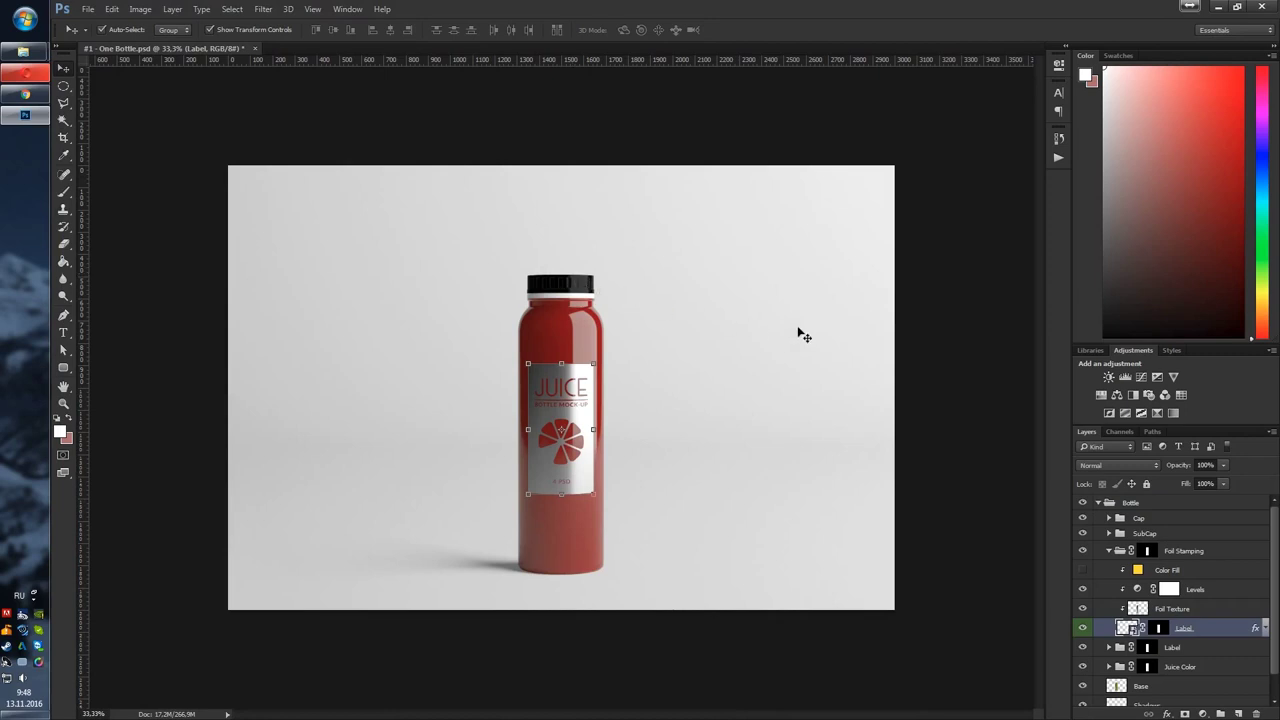
pyautogui.click(934, 312)
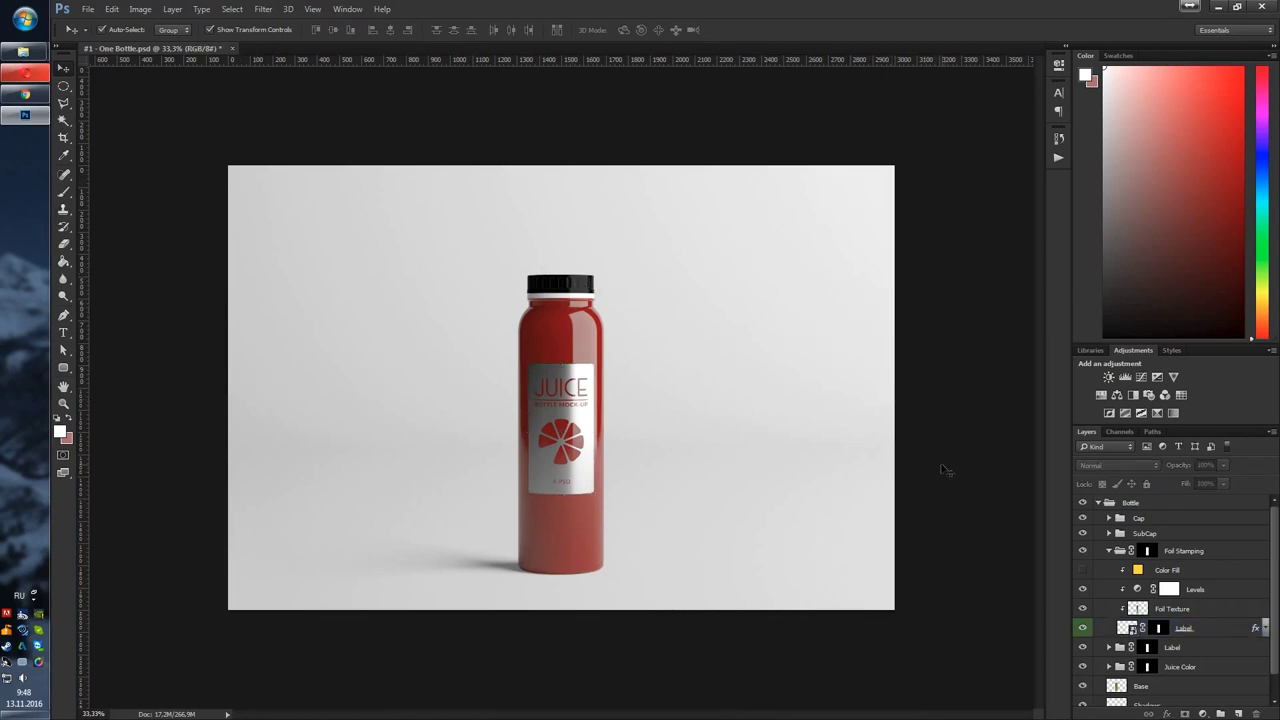
# Adjust the Foil Stamping group's Levels layer to a black input of 2 and a midtone of 0.70
pyautogui.click(1135, 592)
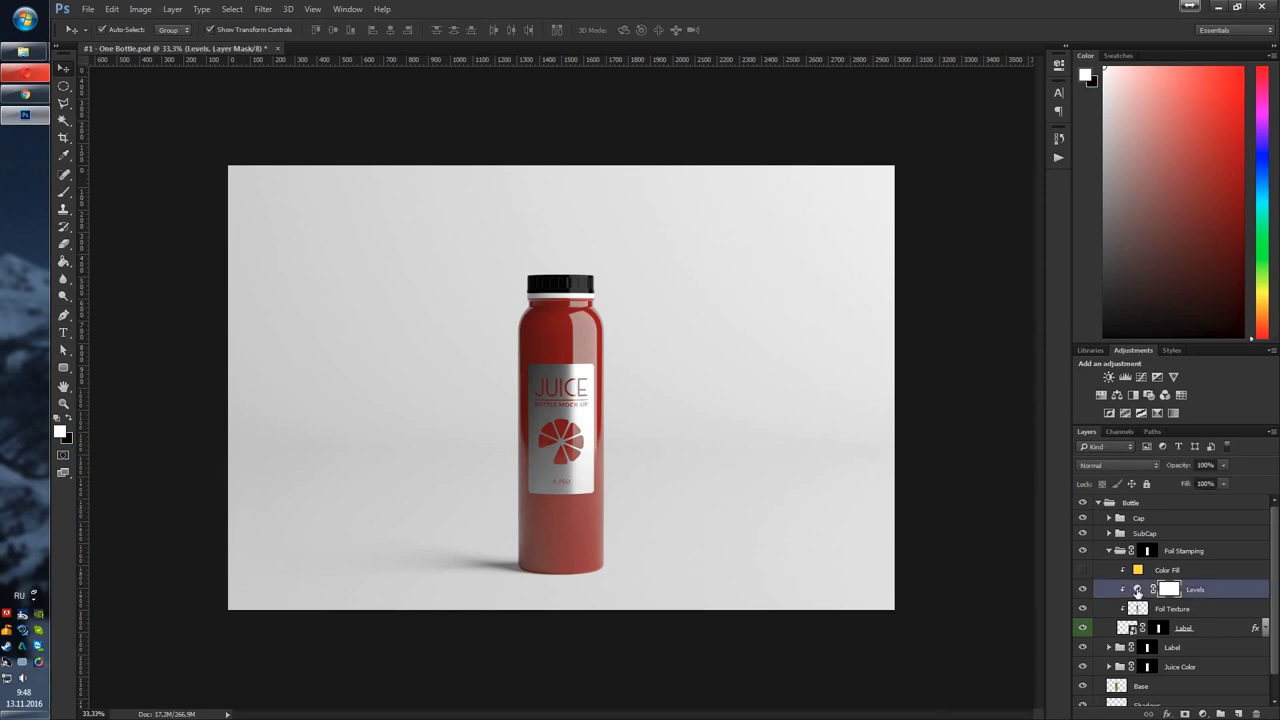
pyautogui.doubleClick(1138, 591)
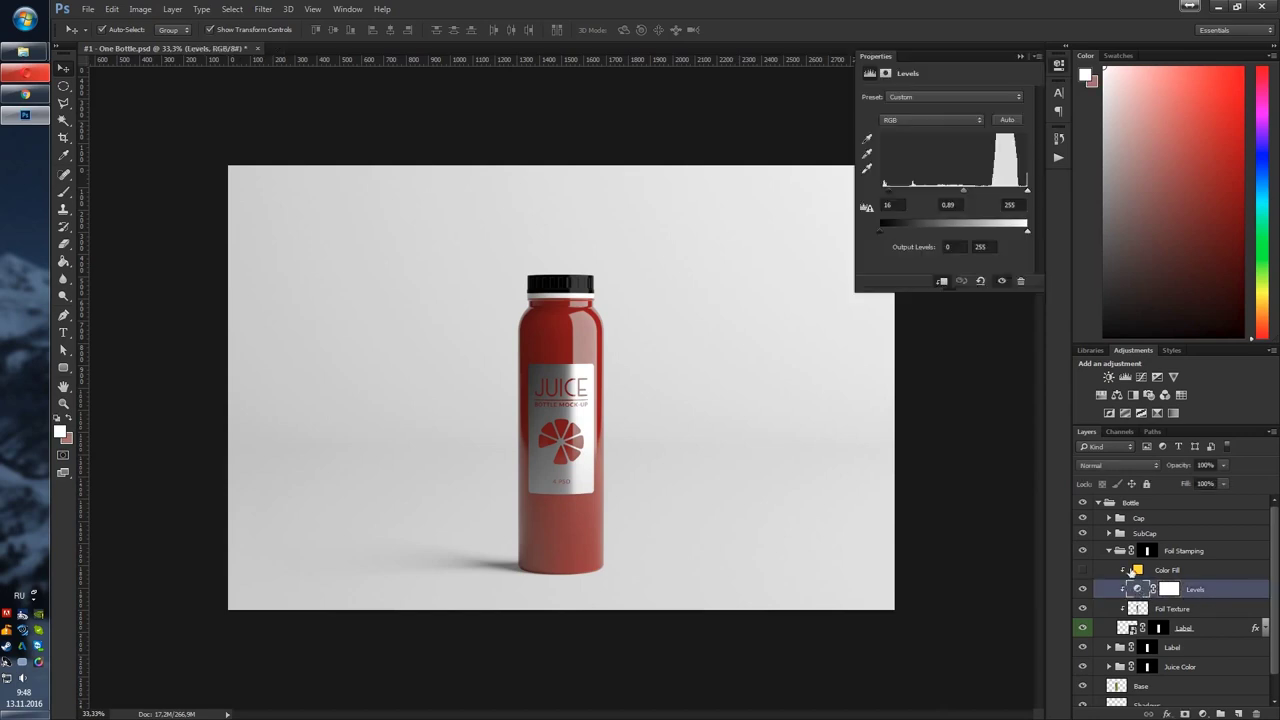
pyautogui.moveTo(964, 193)
pyautogui.mouseDown()
pyautogui.moveTo(882, 197)
pyautogui.moveTo(996, 200)
pyautogui.moveTo(970, 197)
pyautogui.mouseUp()
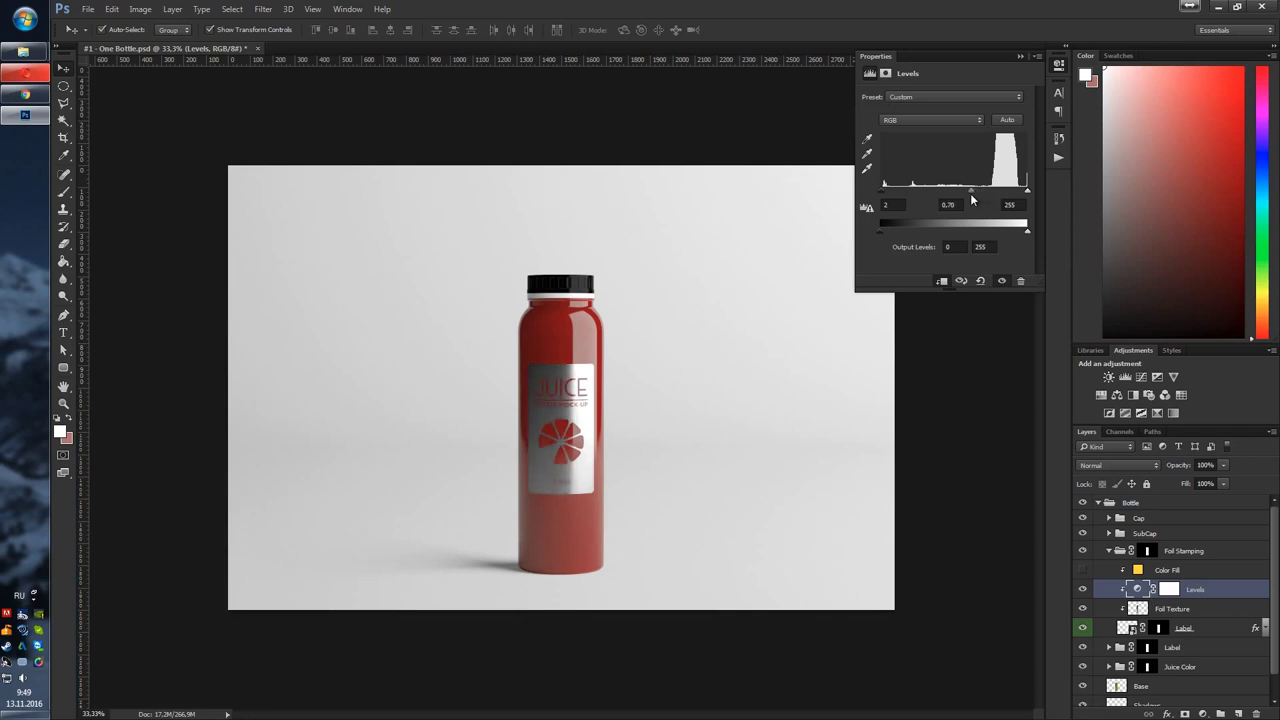
pyautogui.click(1020, 56)
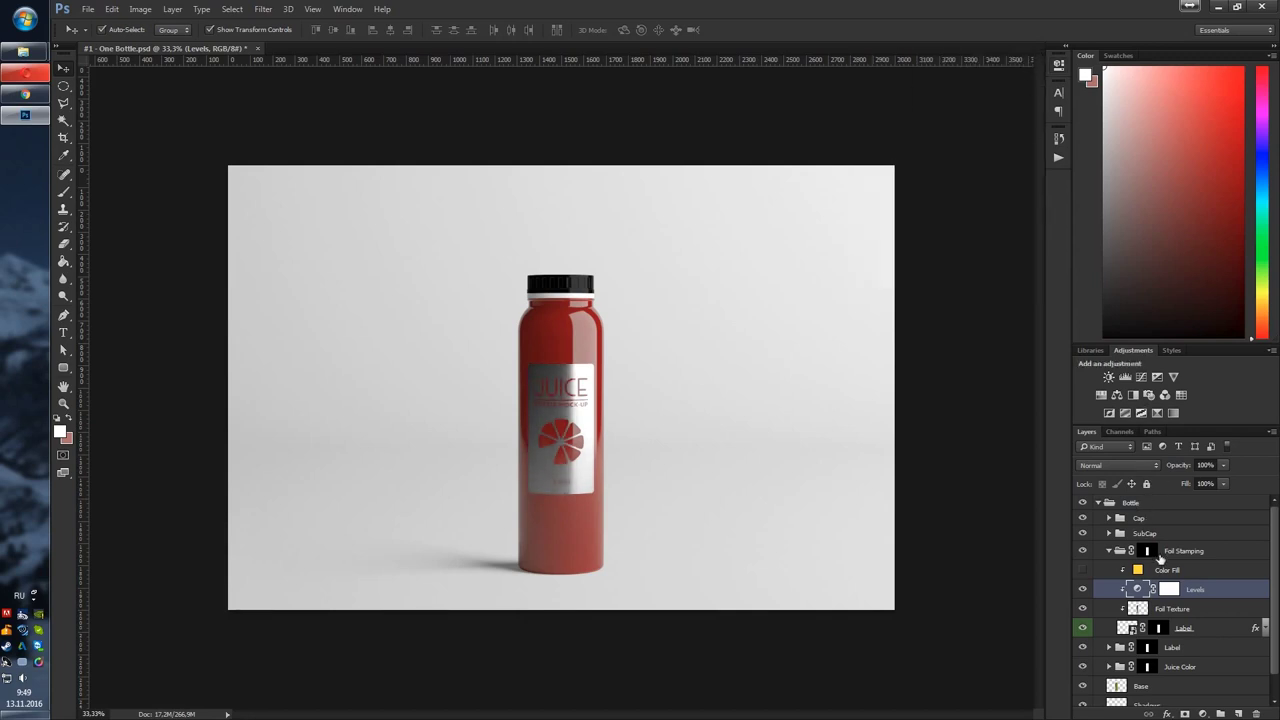
# Show the Foil Stamping group's Color Fill layer and change its fill to light turquoise, #a1fff3
pyautogui.click(1181, 571)
pyautogui.click(1084, 570)
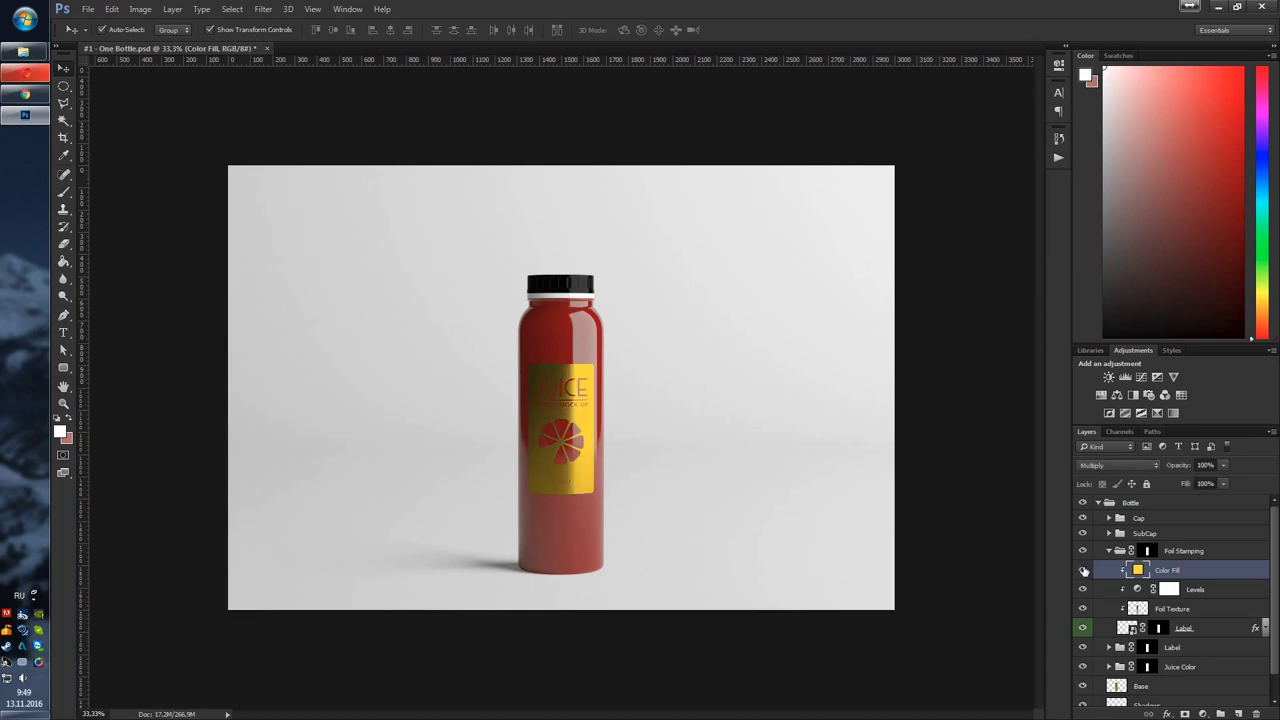
pyautogui.doubleClick(1137, 570)
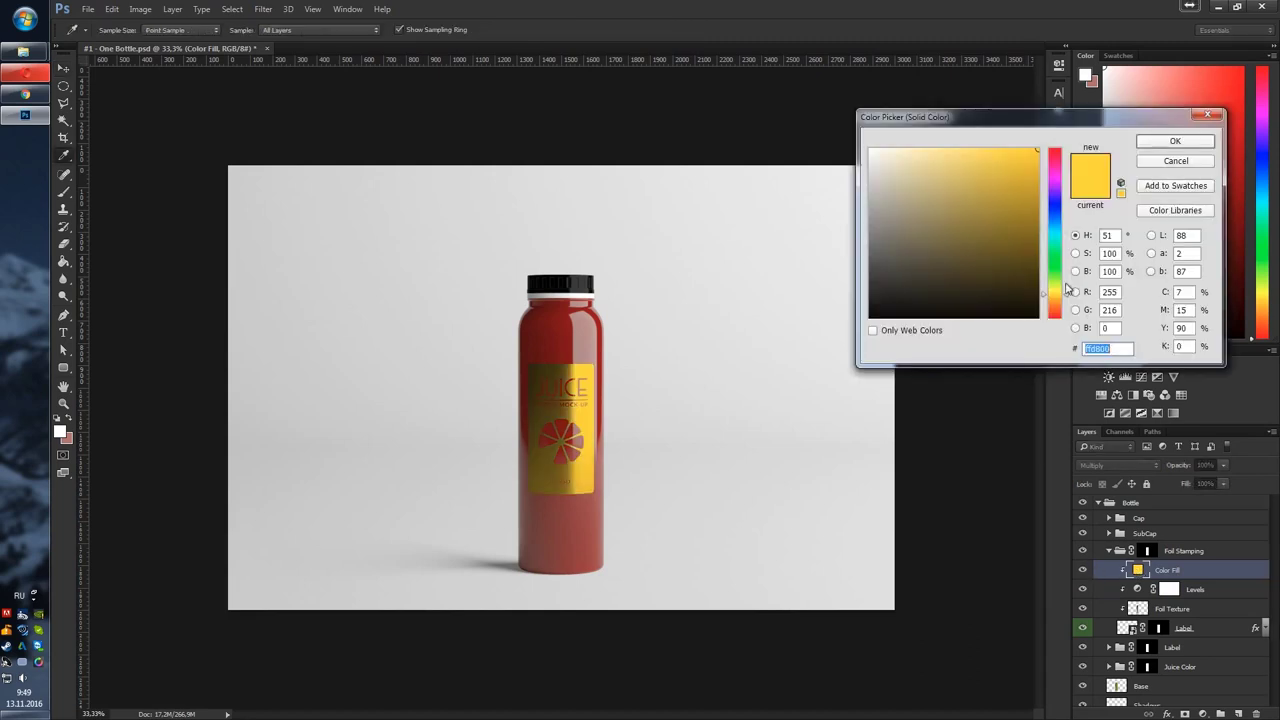
pyautogui.click(1057, 314)
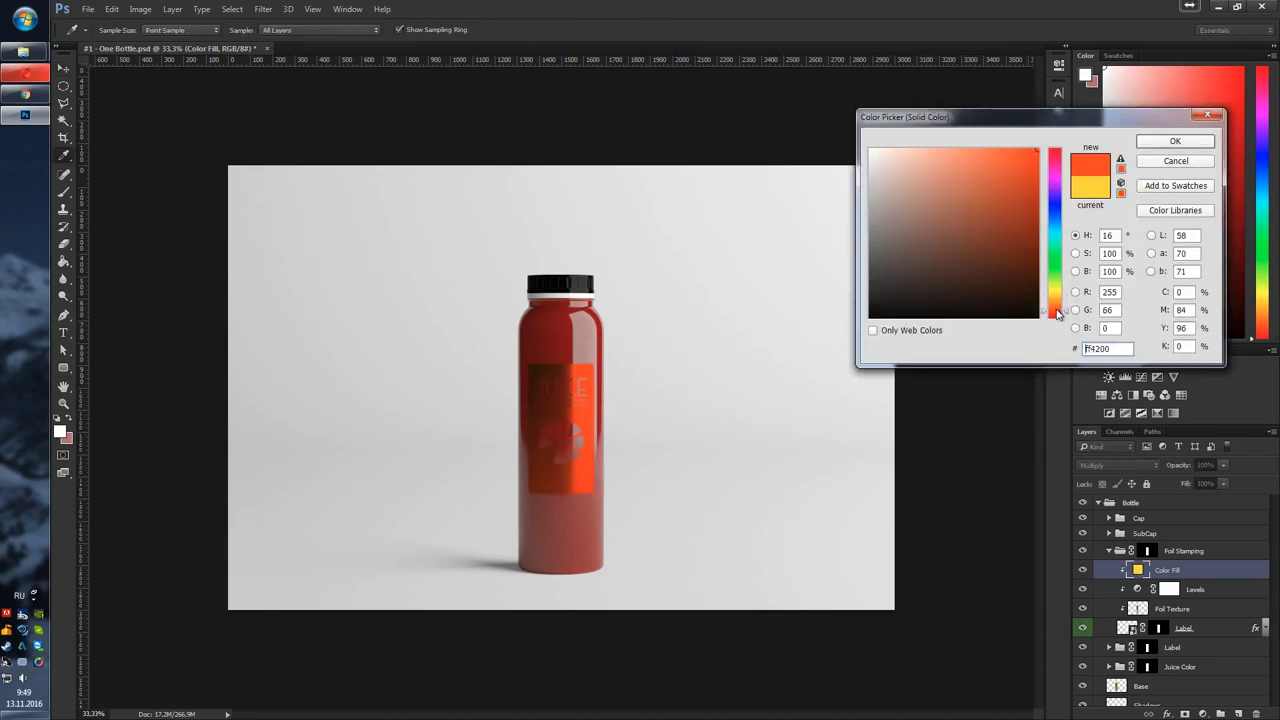
pyautogui.moveTo(1057, 314); pyautogui.dragTo(1054, 293)
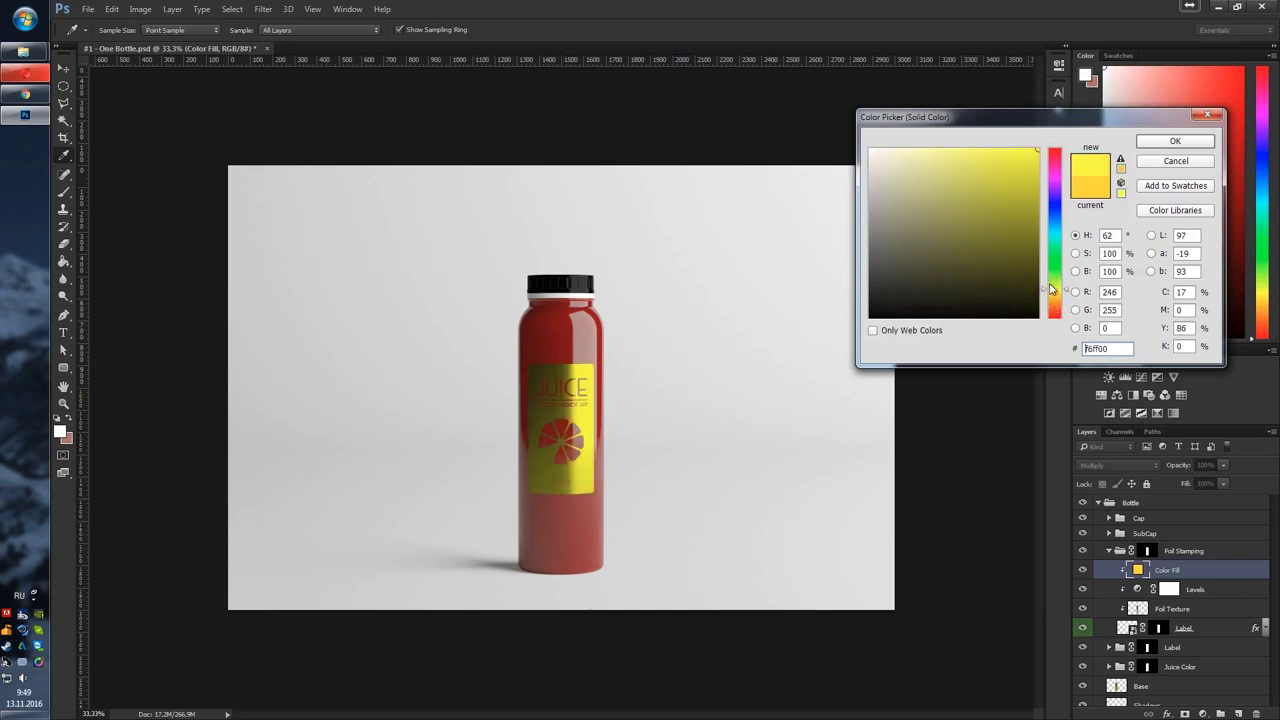
pyautogui.click(975, 170)
pyautogui.moveTo(974, 176)
pyautogui.mouseDown()
pyautogui.moveTo(944, 137)
pyautogui.moveTo(953, 150)
pyautogui.moveTo(930, 166)
pyautogui.moveTo(913, 149)
pyautogui.moveTo(921, 171)
pyautogui.moveTo(934, 127)
pyautogui.mouseUp()
pyautogui.click(1053, 240)
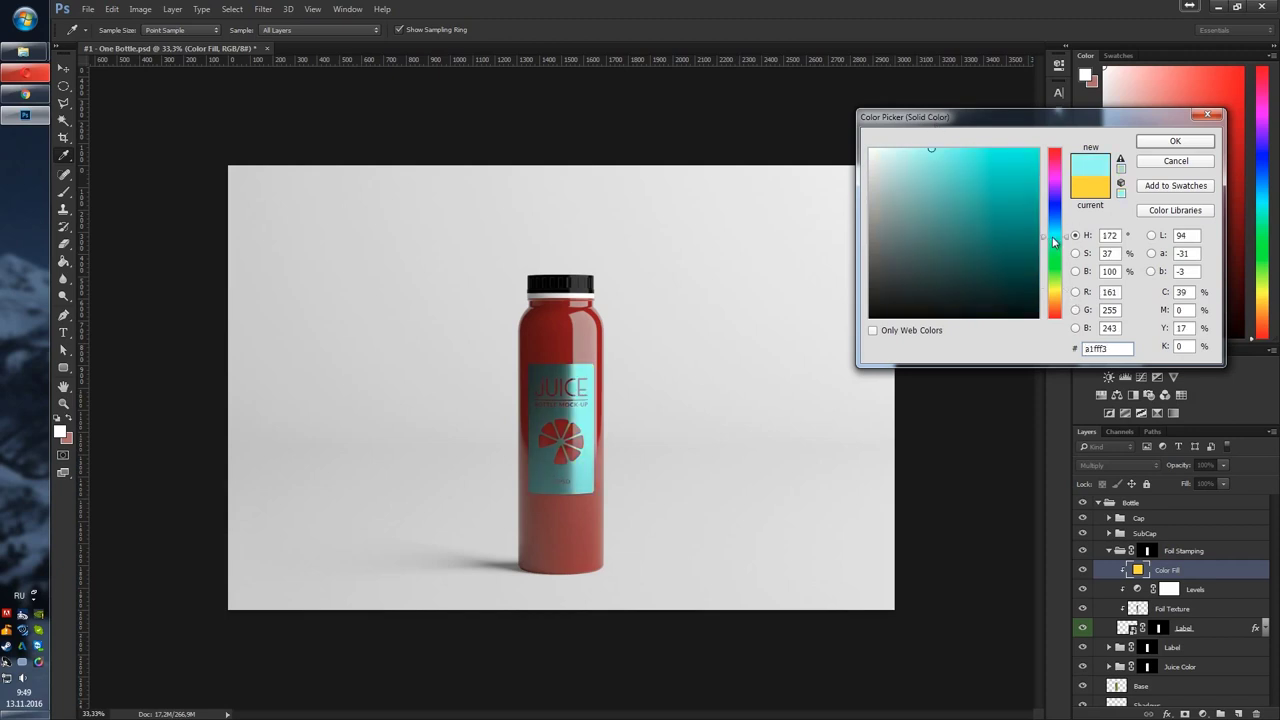
pyautogui.click(1163, 145)
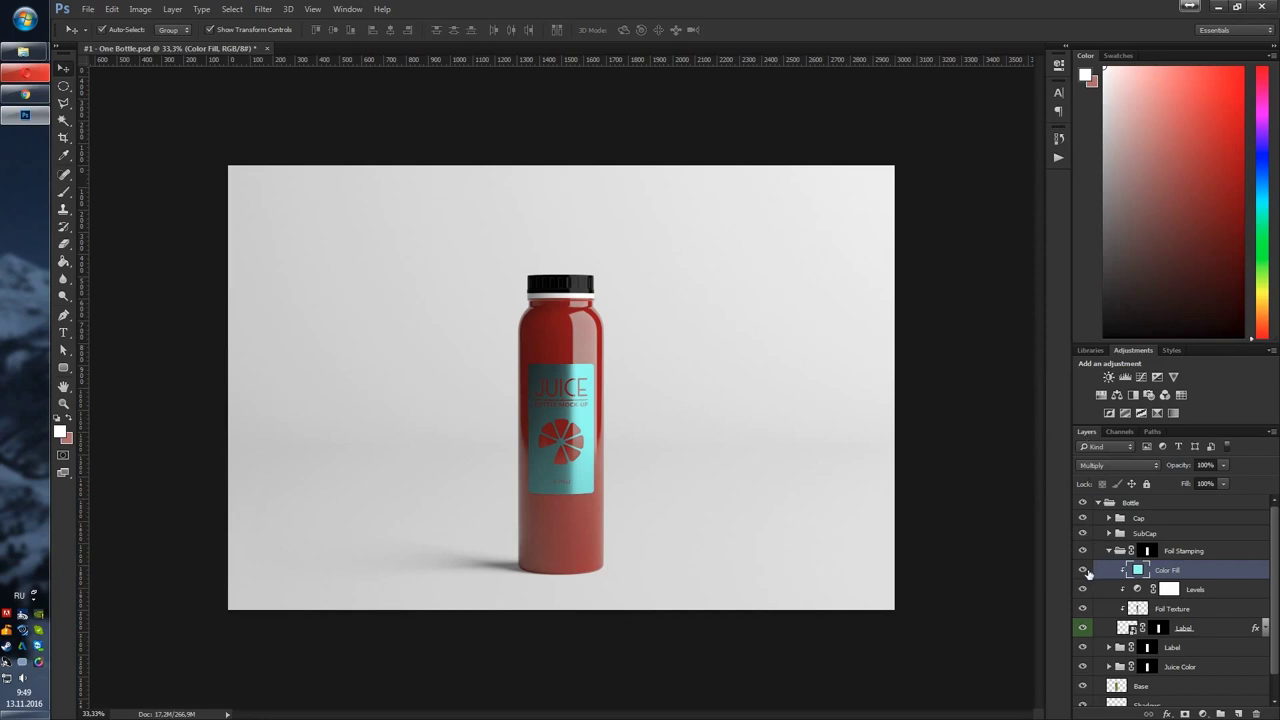
# Hide the Color Fill layer, and collapse and hide the whole Foil Stamping group
pyautogui.click(1083, 570)
pyautogui.click(1109, 551)
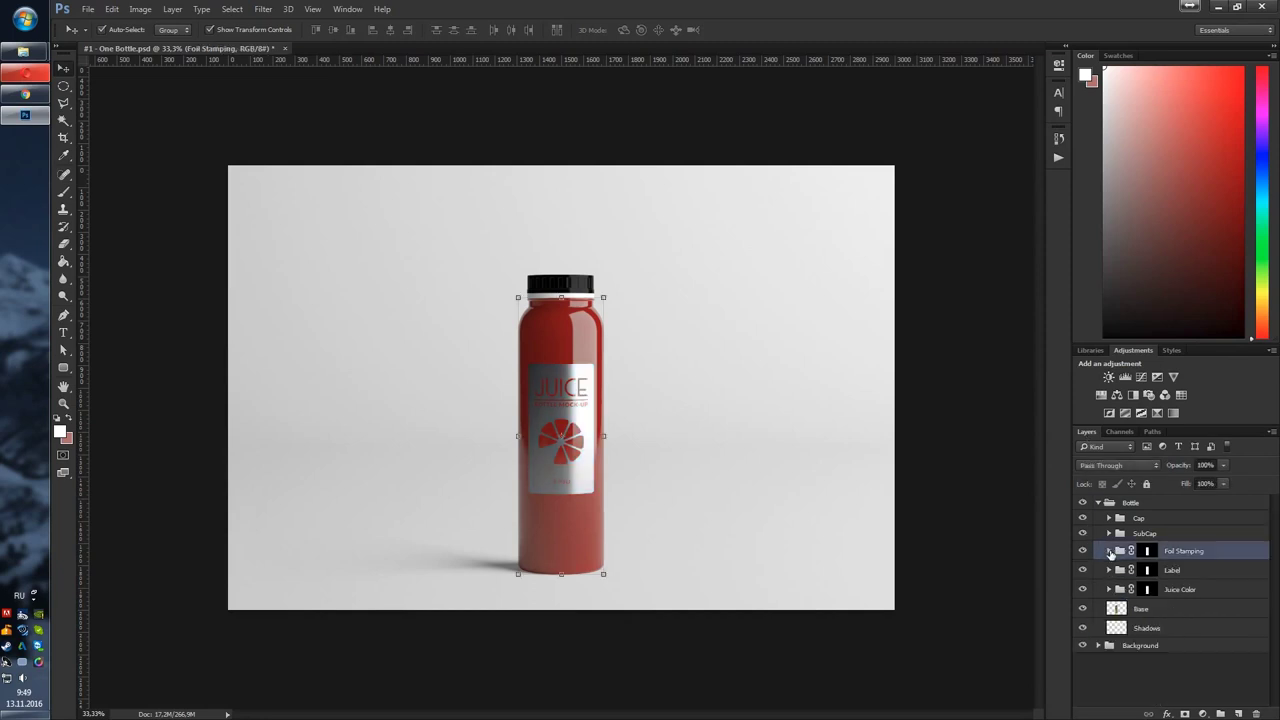
pyautogui.click(1083, 551)
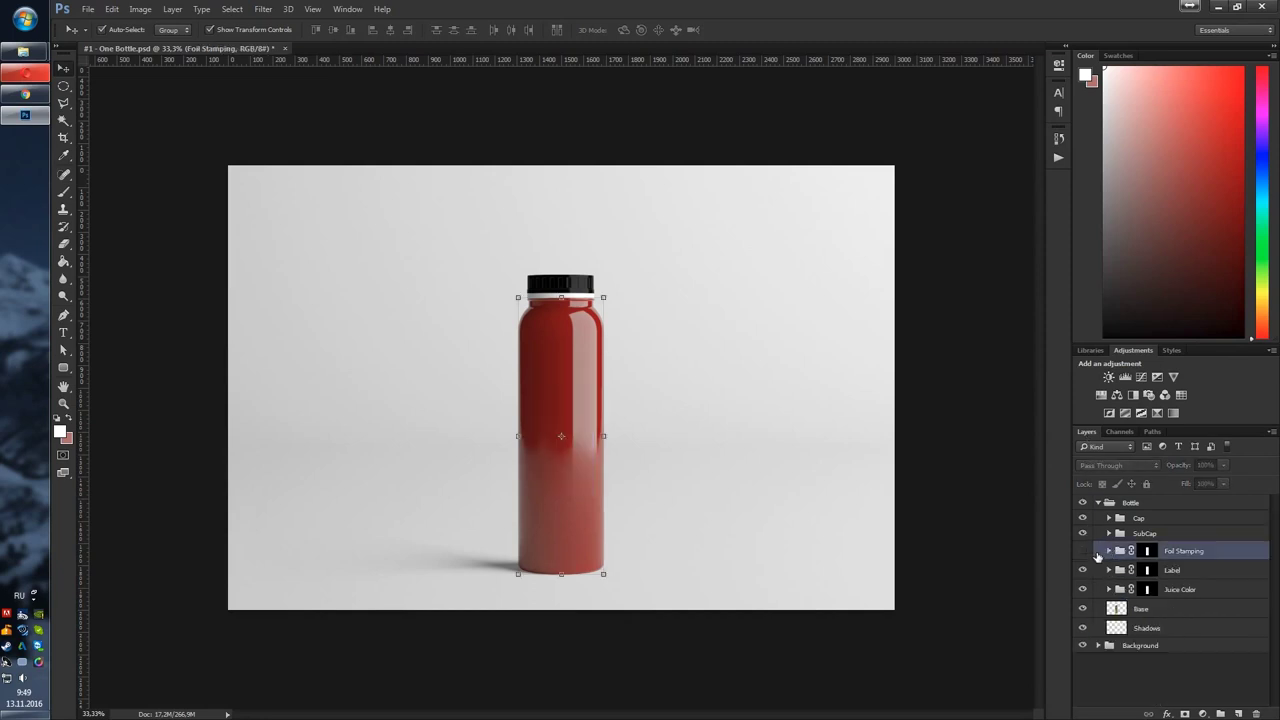
# Open the contents of the Label smart object inside the Label group for editing
pyautogui.click(1192, 570)
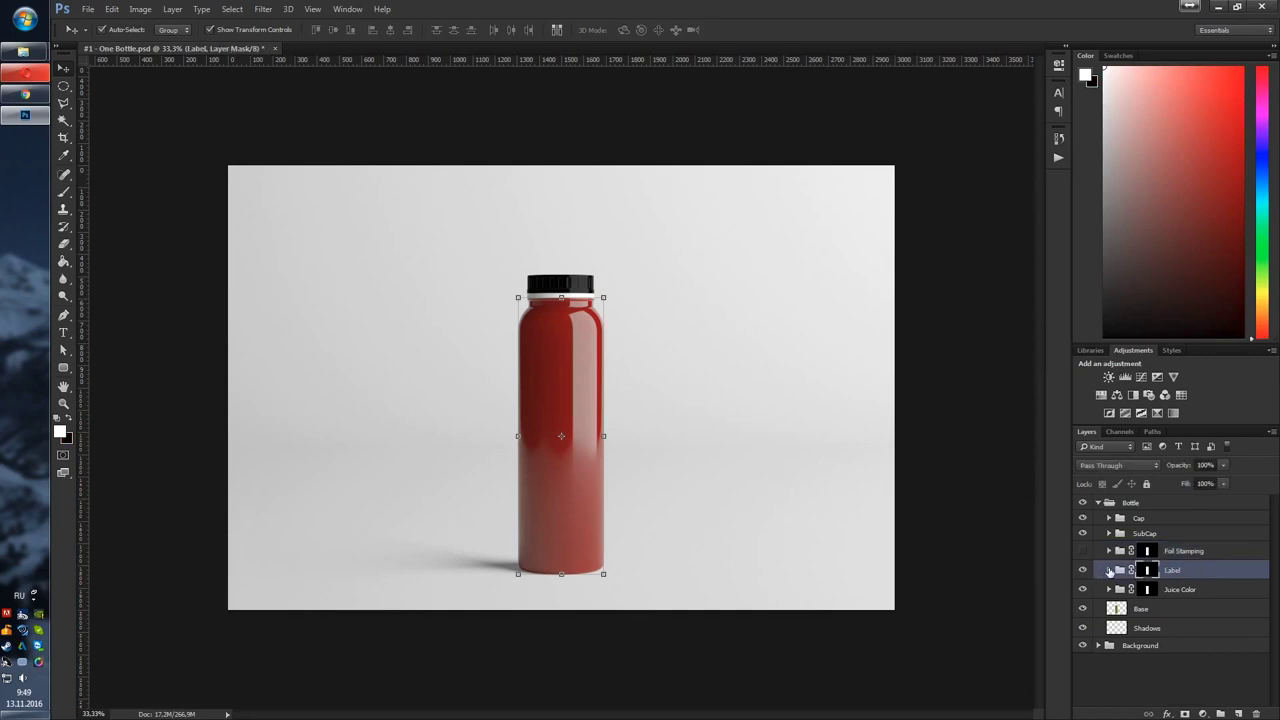
pyautogui.click(1109, 570)
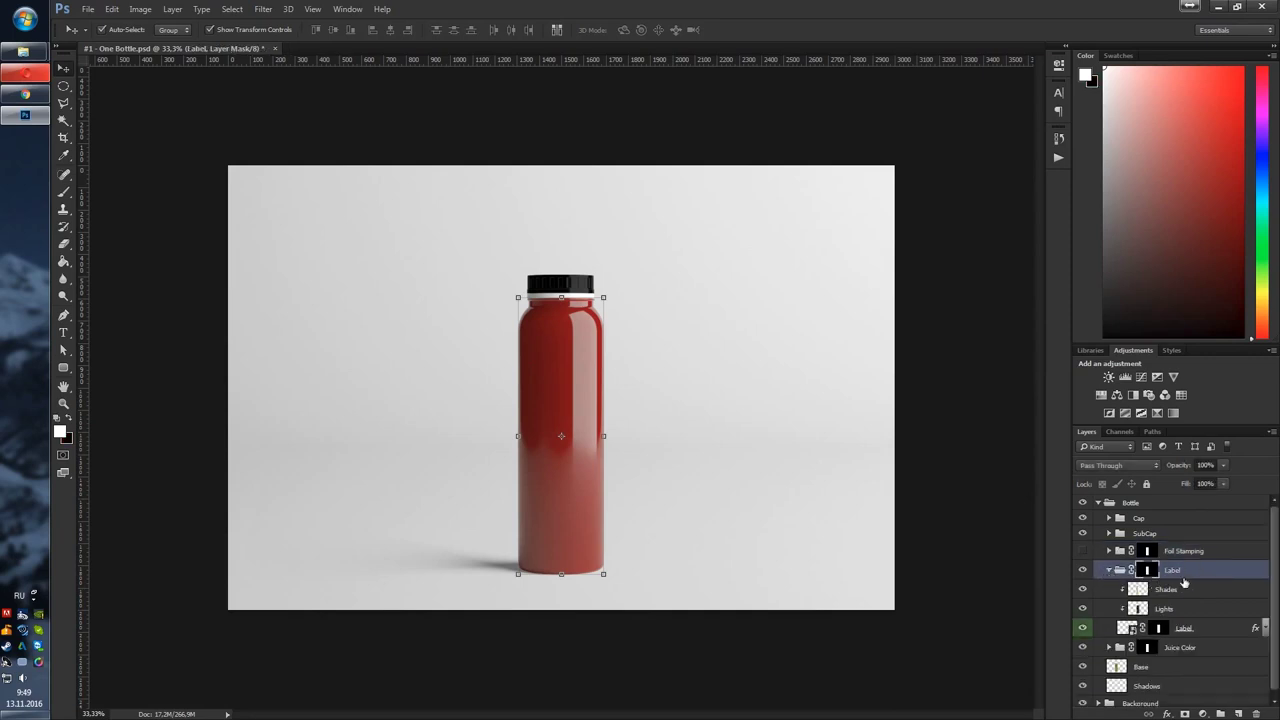
pyautogui.doubleClick(1163, 628)
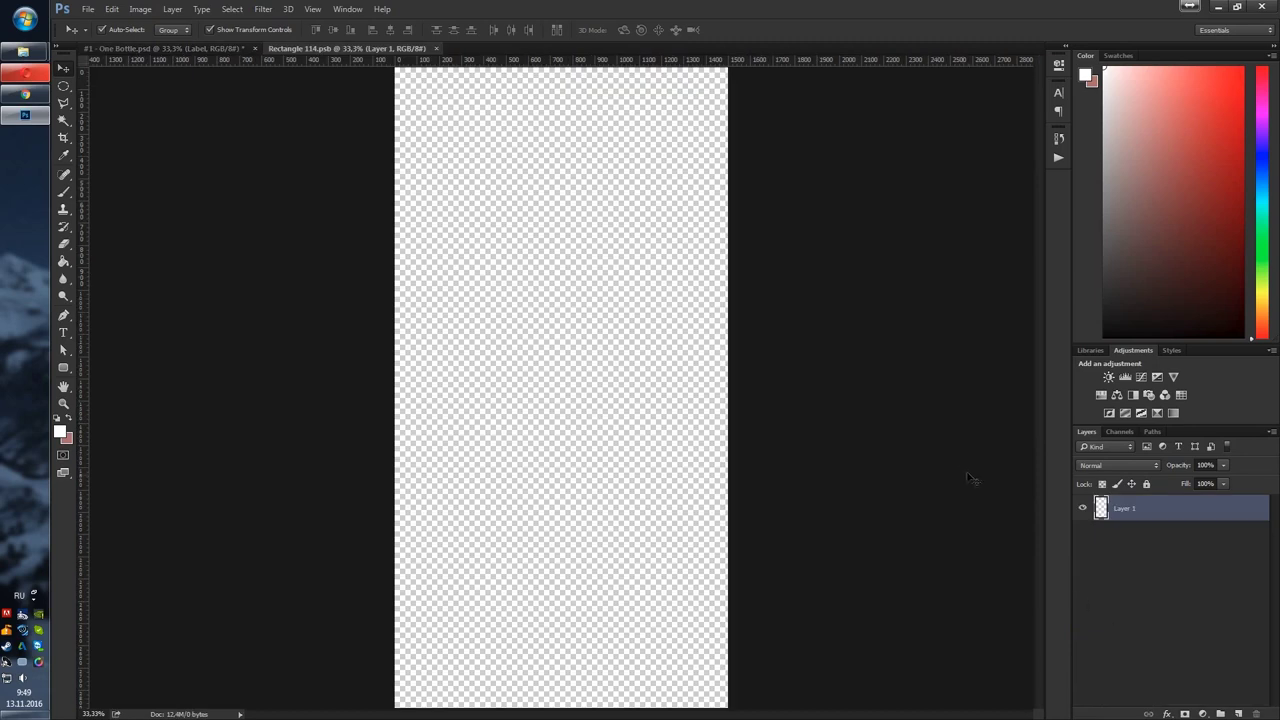
# Place the Label 1 file from the Labels folder as an embedded object at its default size
pyautogui.click(88, 9)
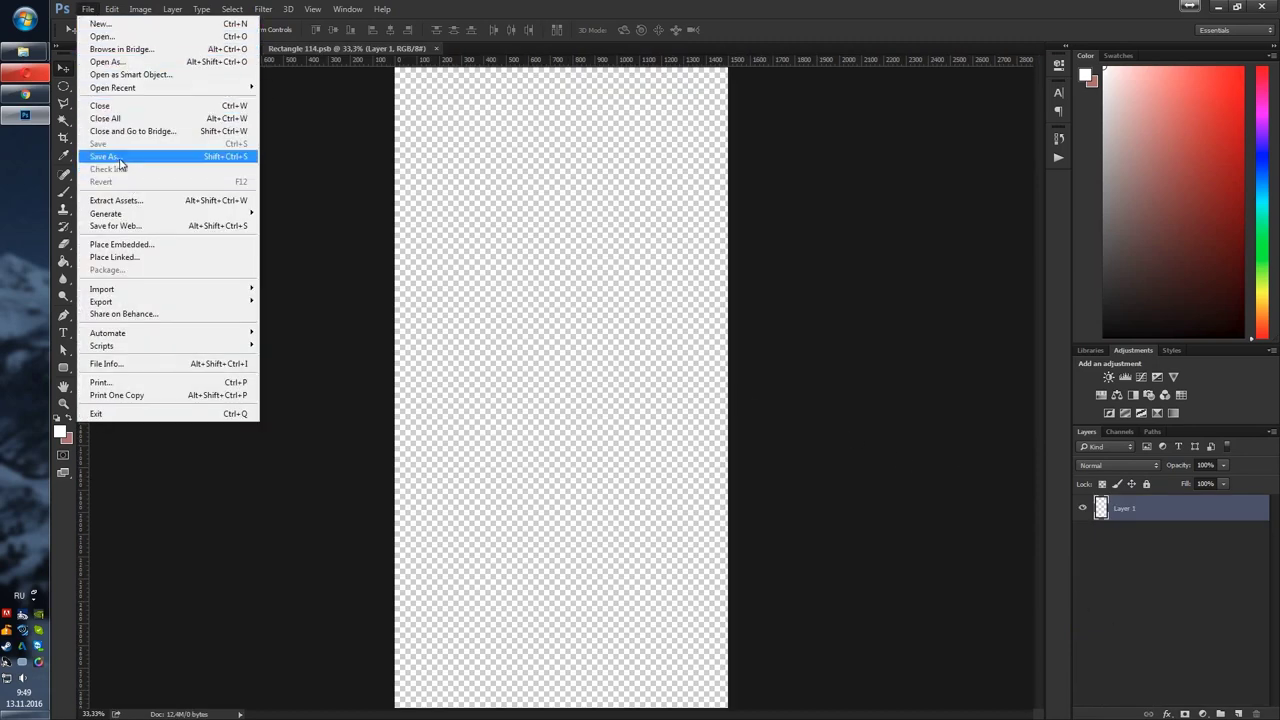
pyautogui.click(122, 245)
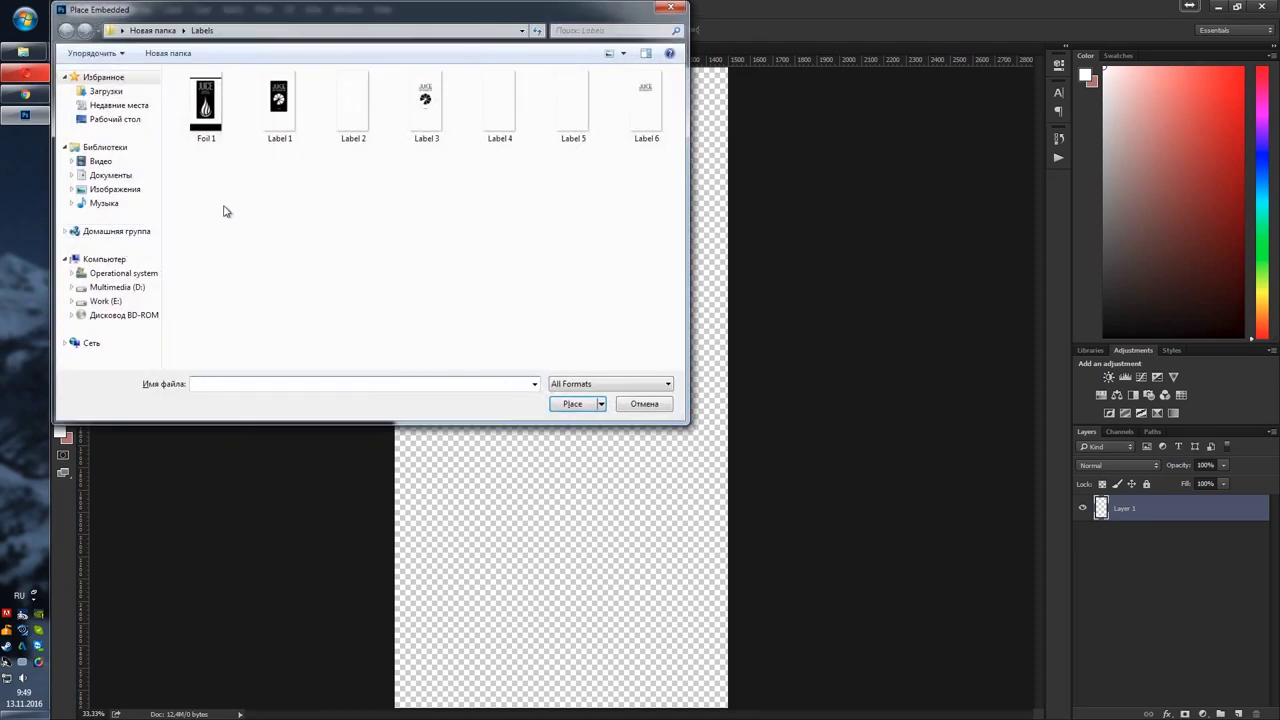
pyautogui.click(277, 108)
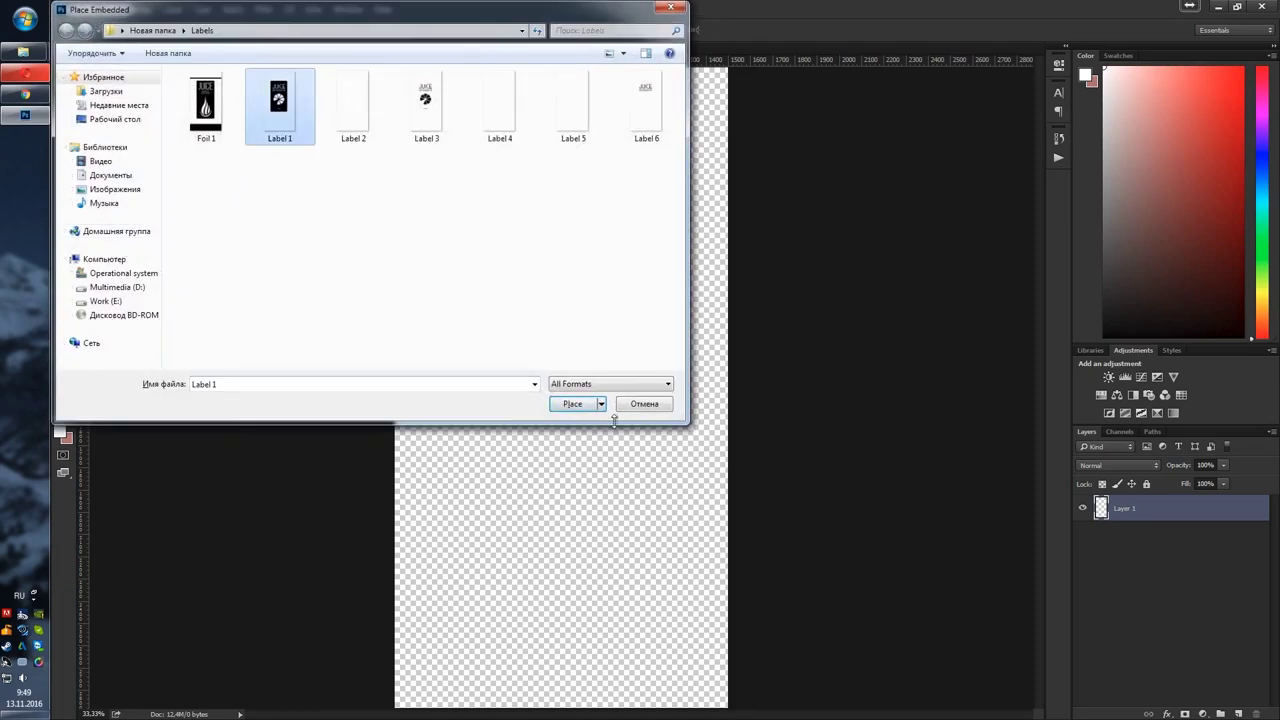
pyautogui.click(572, 404)
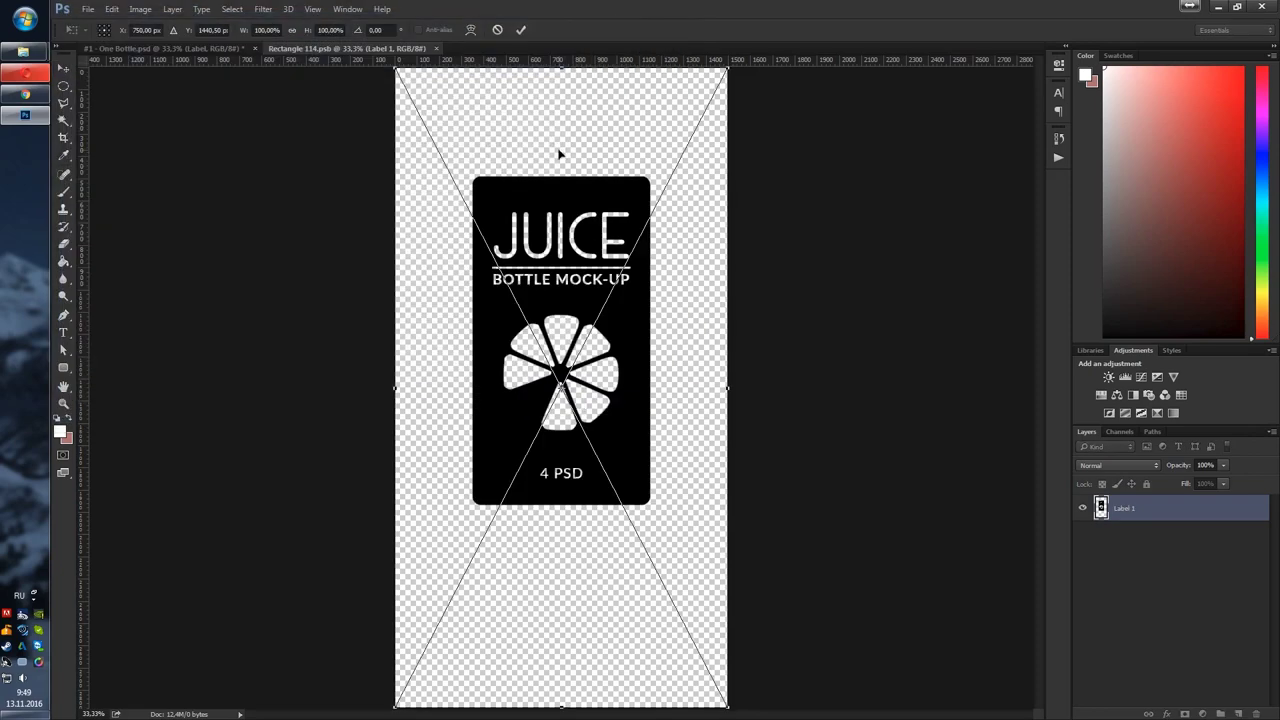
pyautogui.press('Return')
# Close the Rectangle 114.psb smart object with its changes saved and deselect the Label layer in the bottle mockup
pyautogui.click(441, 48)
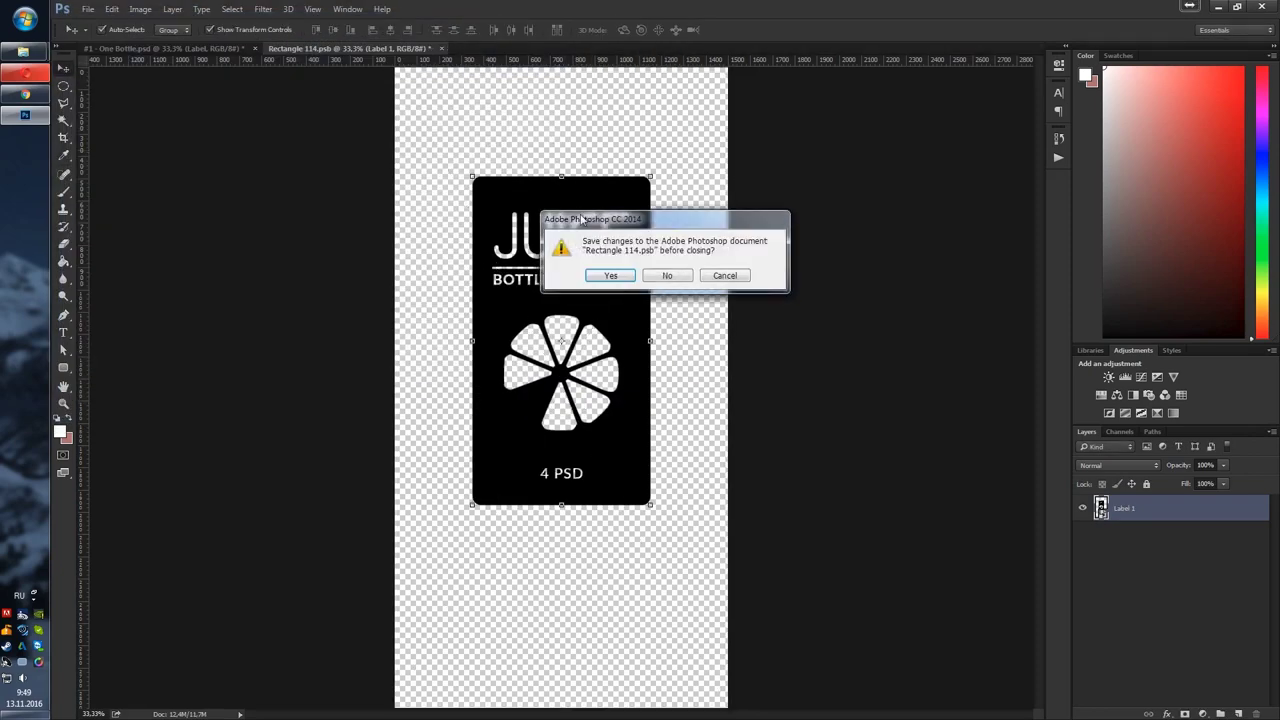
pyautogui.click(608, 275)
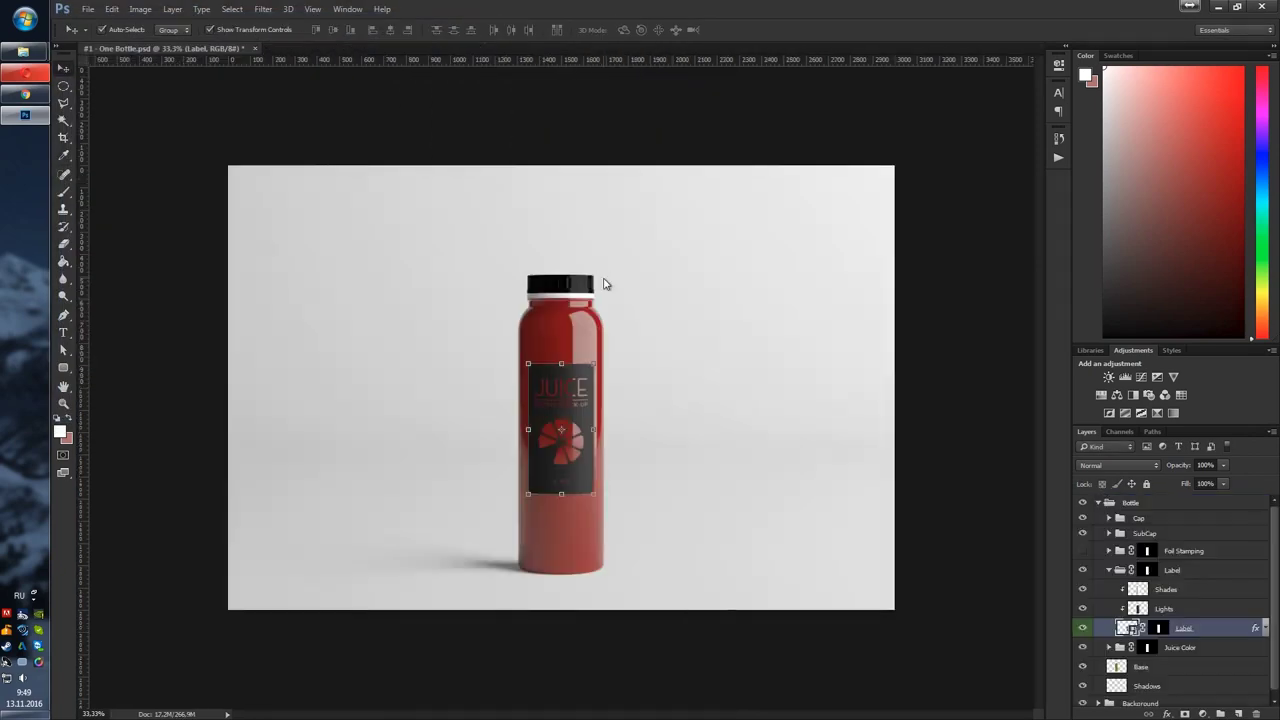
pyautogui.click(968, 322)
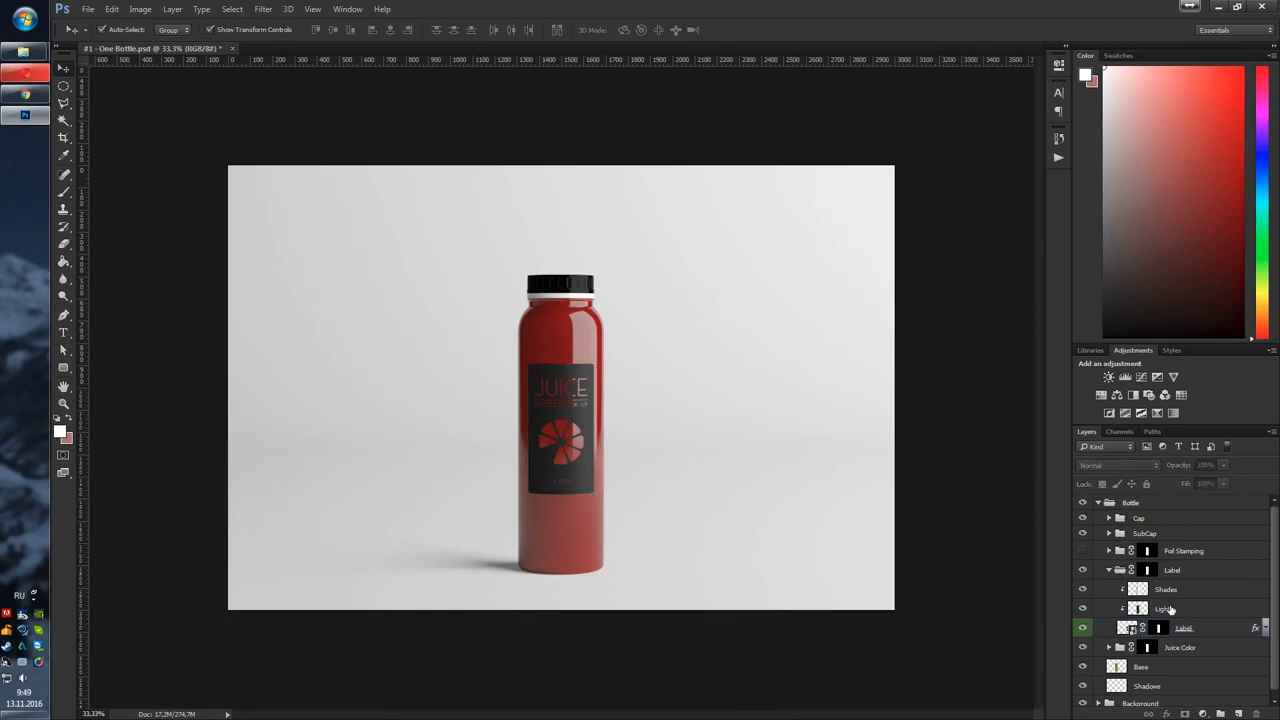
# Try lower opacities on the Label group's Lights layer, return it to 100% and deselect the layer
pyautogui.click(1168, 609)
pyautogui.click(1223, 466)
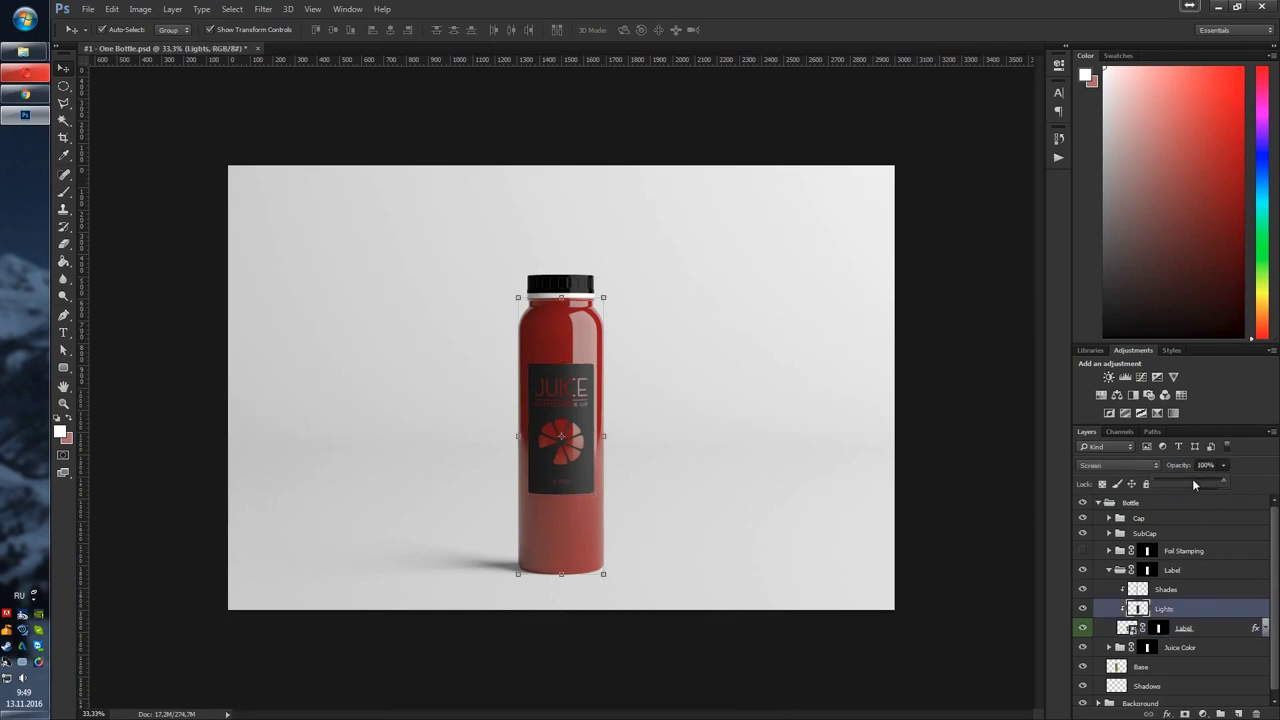
pyautogui.click(1192, 479)
pyautogui.moveTo(1190, 478)
pyautogui.mouseDown()
pyautogui.moveTo(1238, 481)
pyautogui.moveTo(1154, 477)
pyautogui.moveTo(1194, 480)
pyautogui.mouseUp()
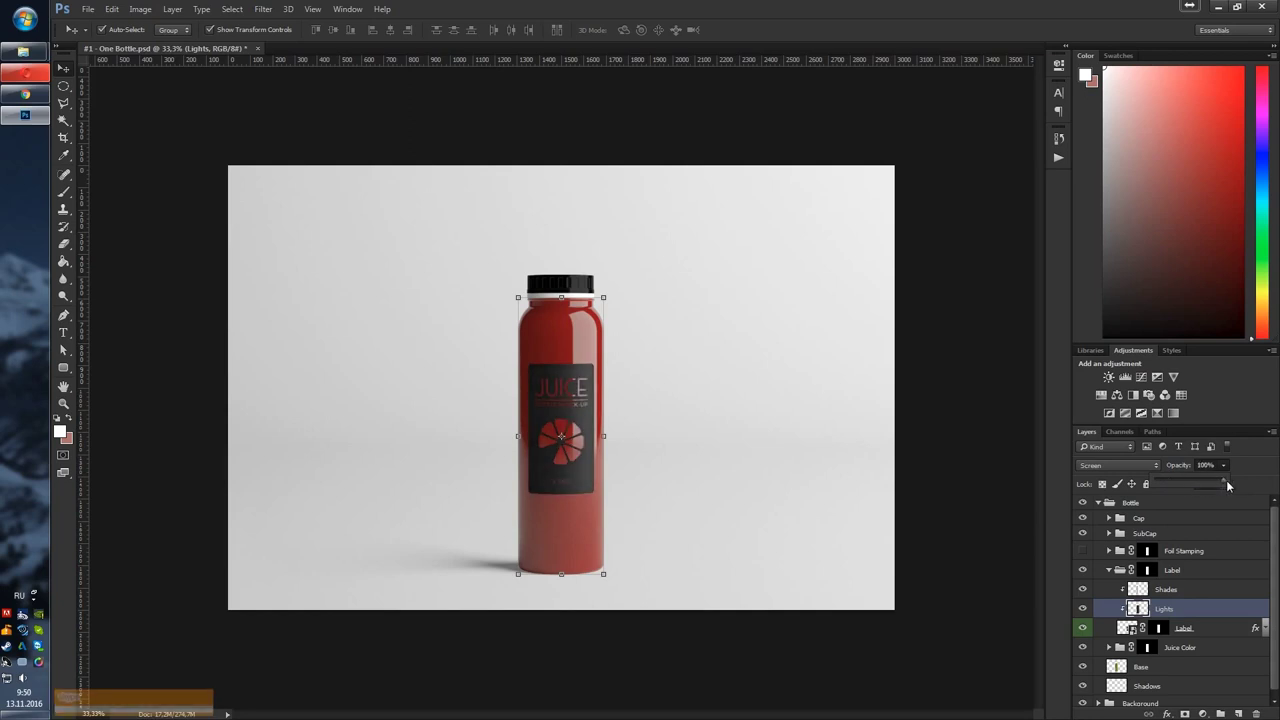
pyautogui.click(1016, 470)
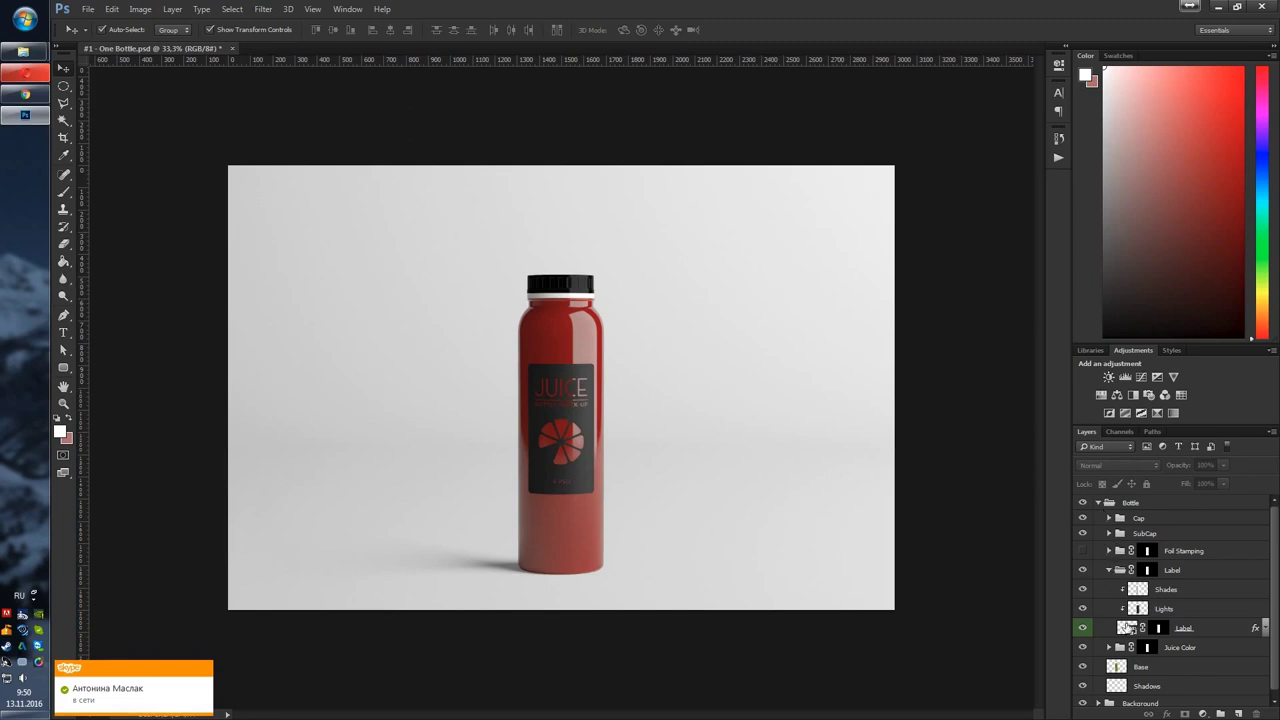
# Inside the Label group's smart object, hide the Label 1 artwork and place the Label 2 file as an embedded object at default size
pyautogui.doubleClick(1127, 628)
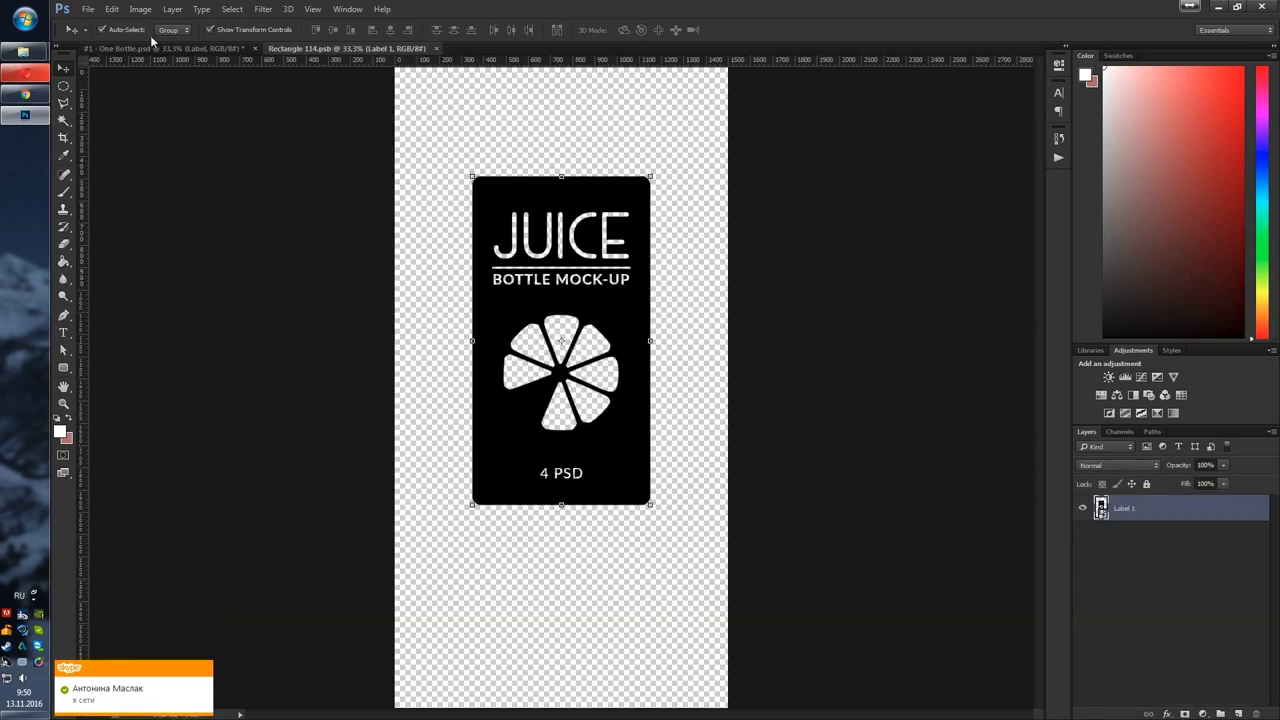
pyautogui.click(1082, 508)
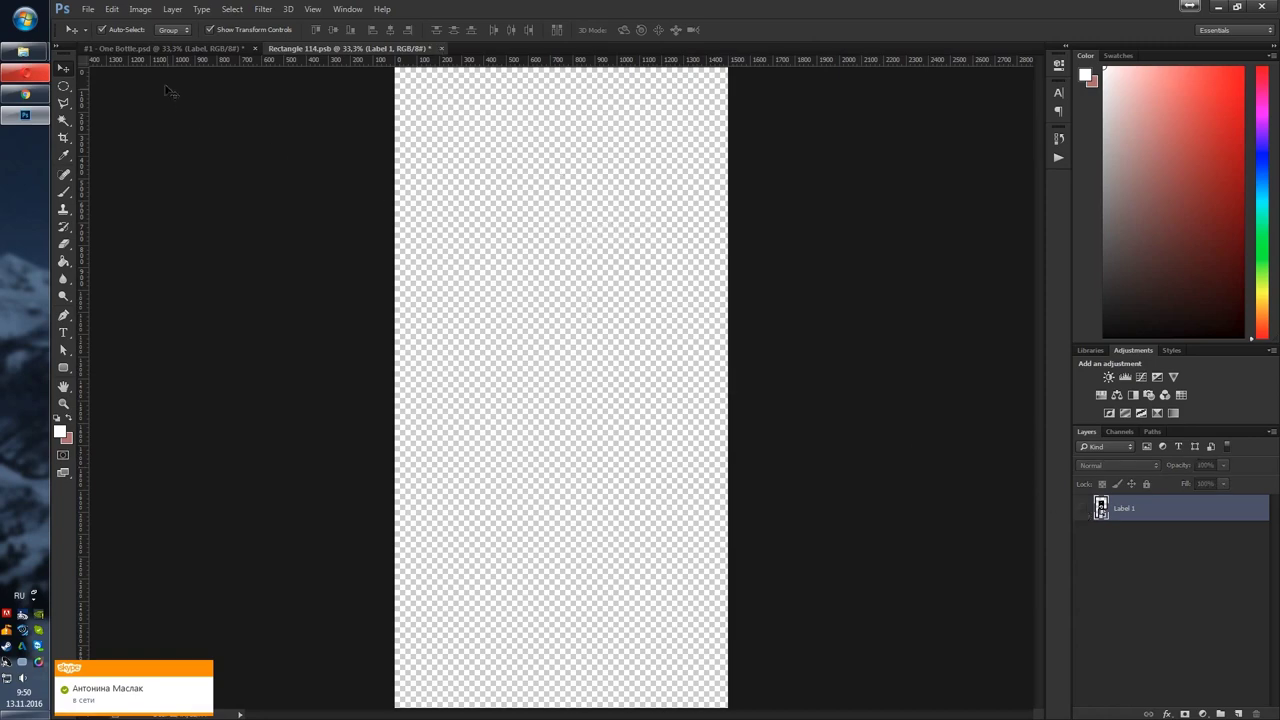
pyautogui.click(88, 9)
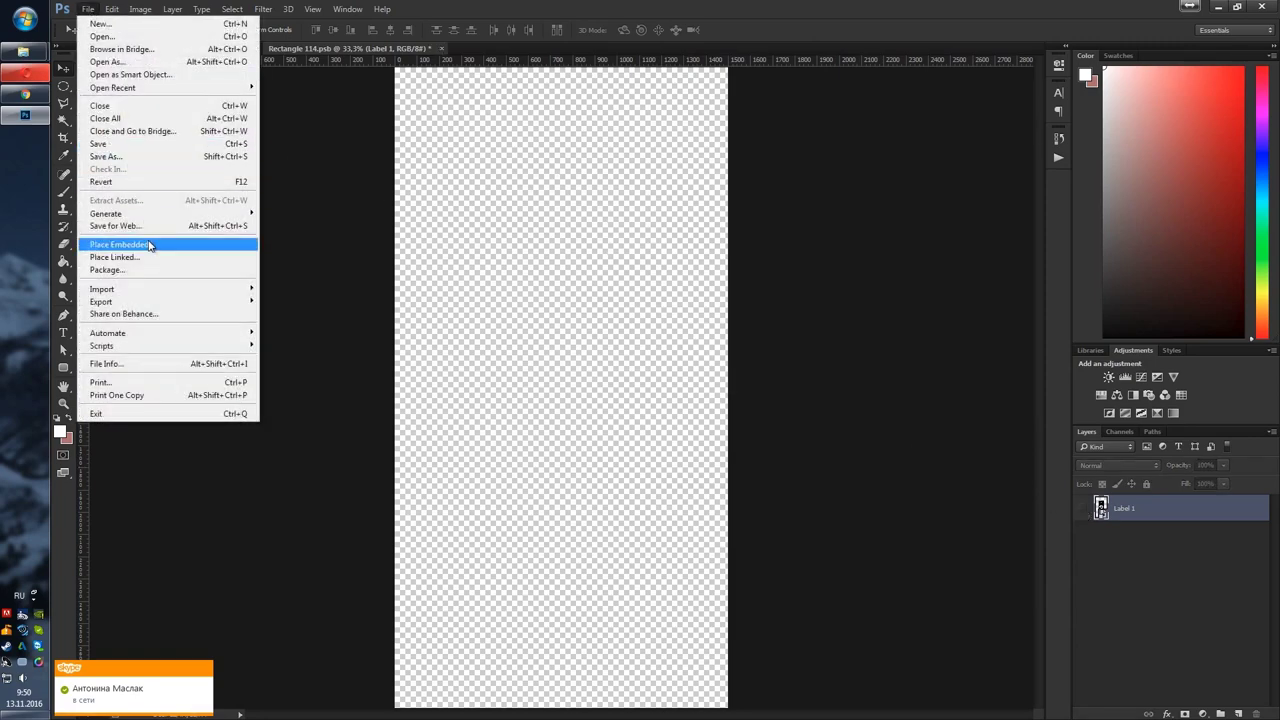
pyautogui.click(148, 243)
pyautogui.doubleClick(352, 105)
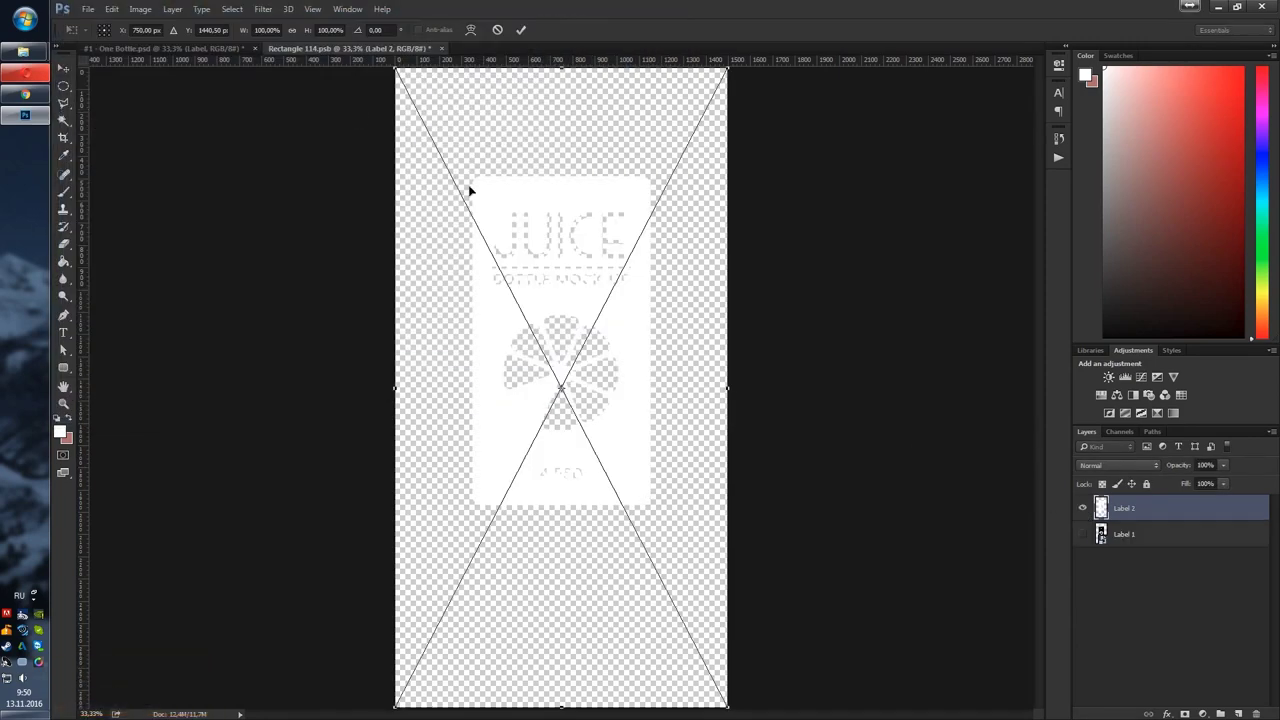
pyautogui.press('Return')
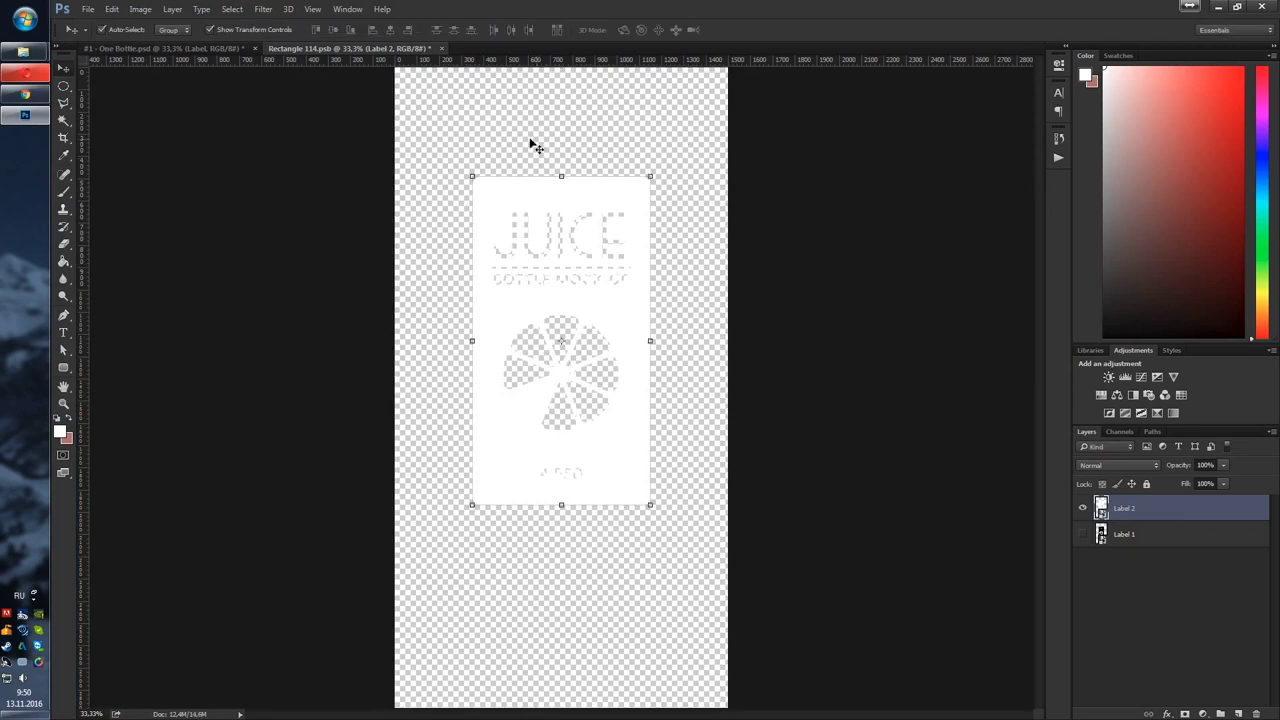
# Save and close Rectangle 114.psb with the Label 2 artwork, and clear the layer selection in the bottle mockup
pyautogui.click(441, 48)
pyautogui.click(606, 276)
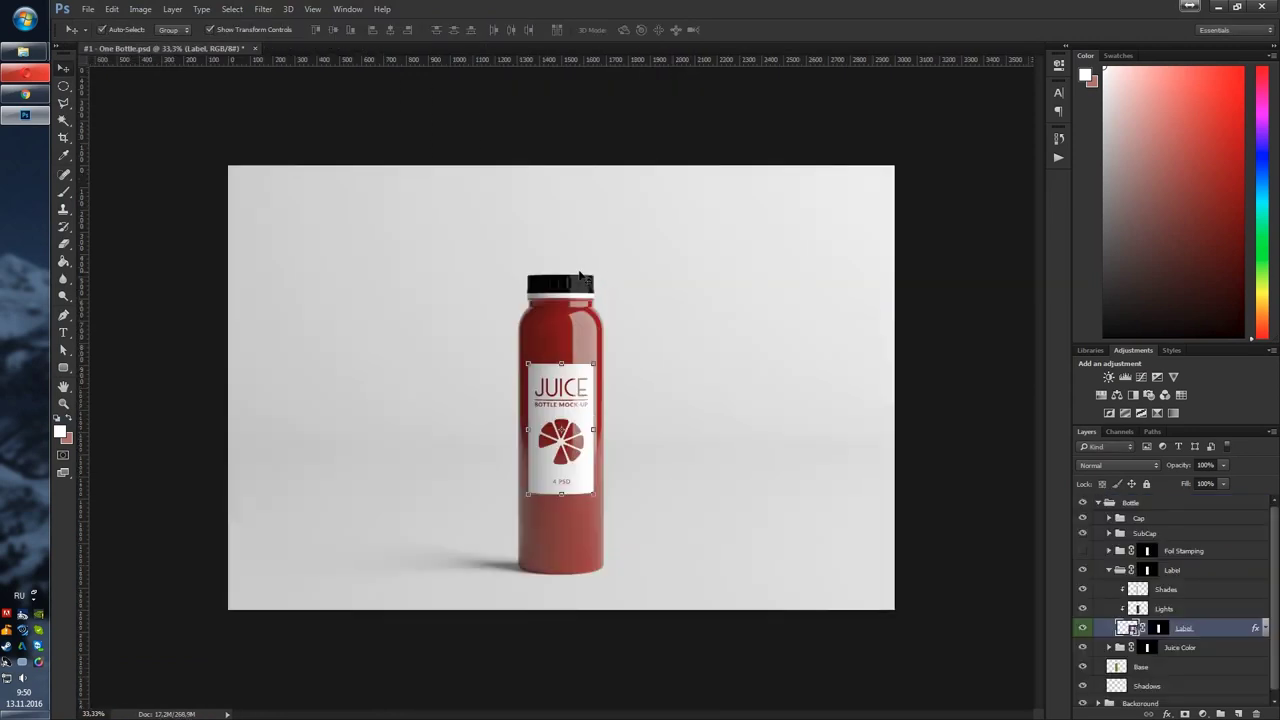
pyautogui.click(934, 366)
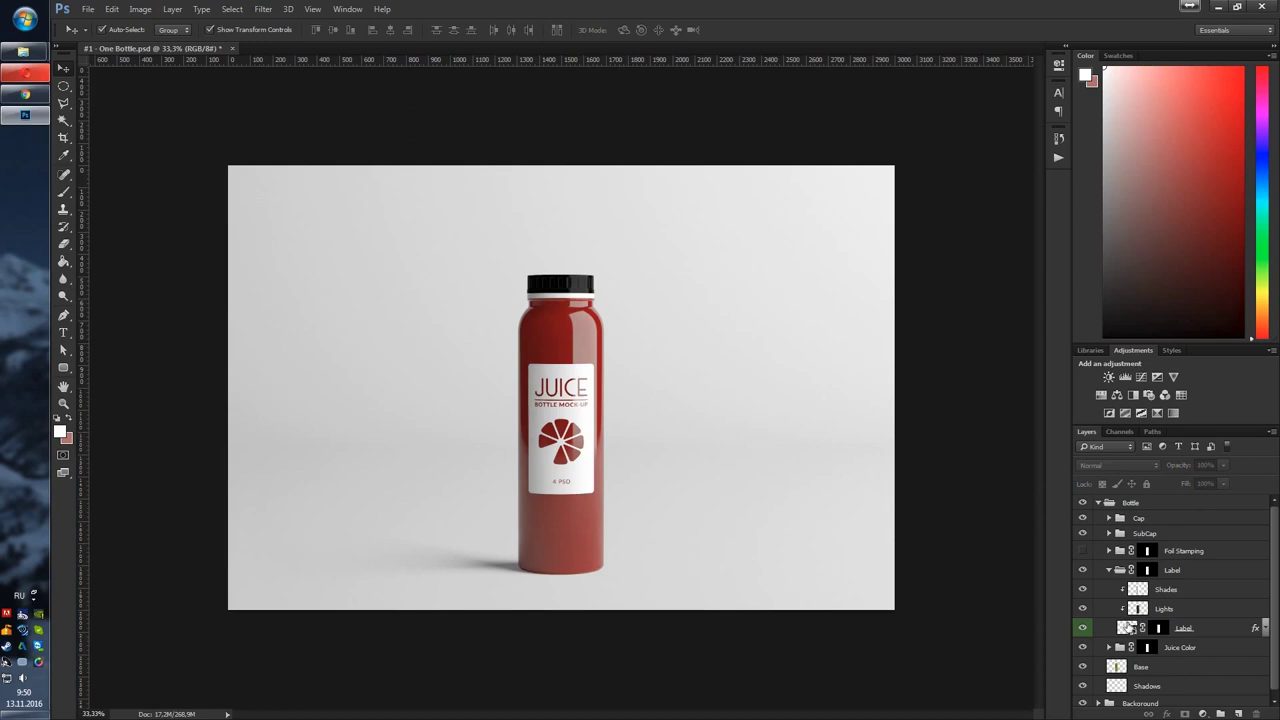
# Collapse the Label group and, in the Juice Color group, show layer 1 instead of layer 5
pyautogui.click(1109, 570)
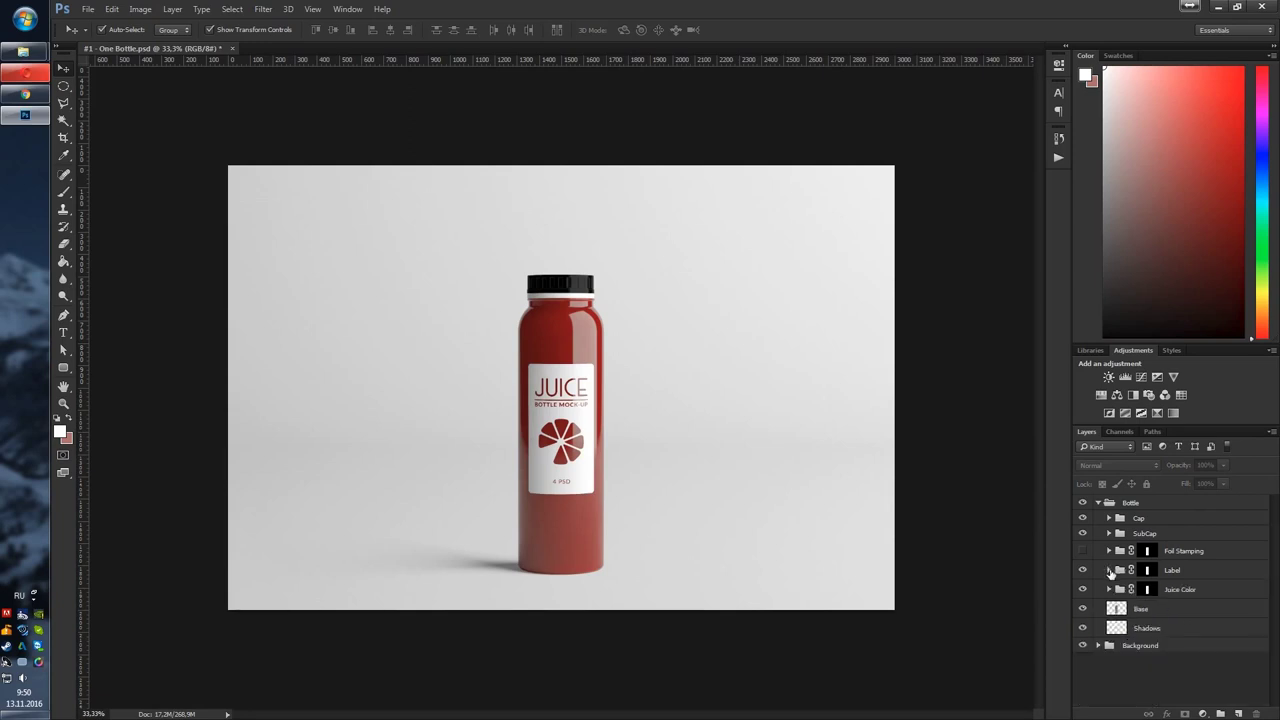
pyautogui.click(1109, 589)
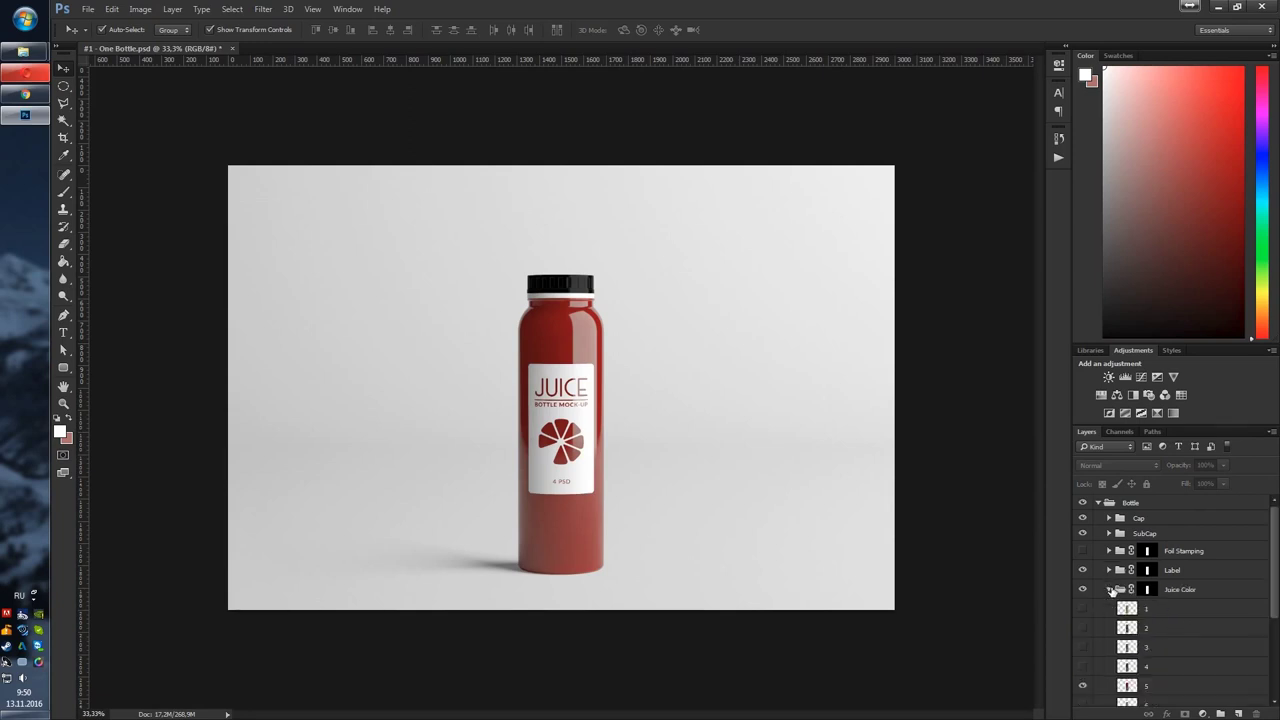
pyautogui.scroll(-5, 1135, 580)
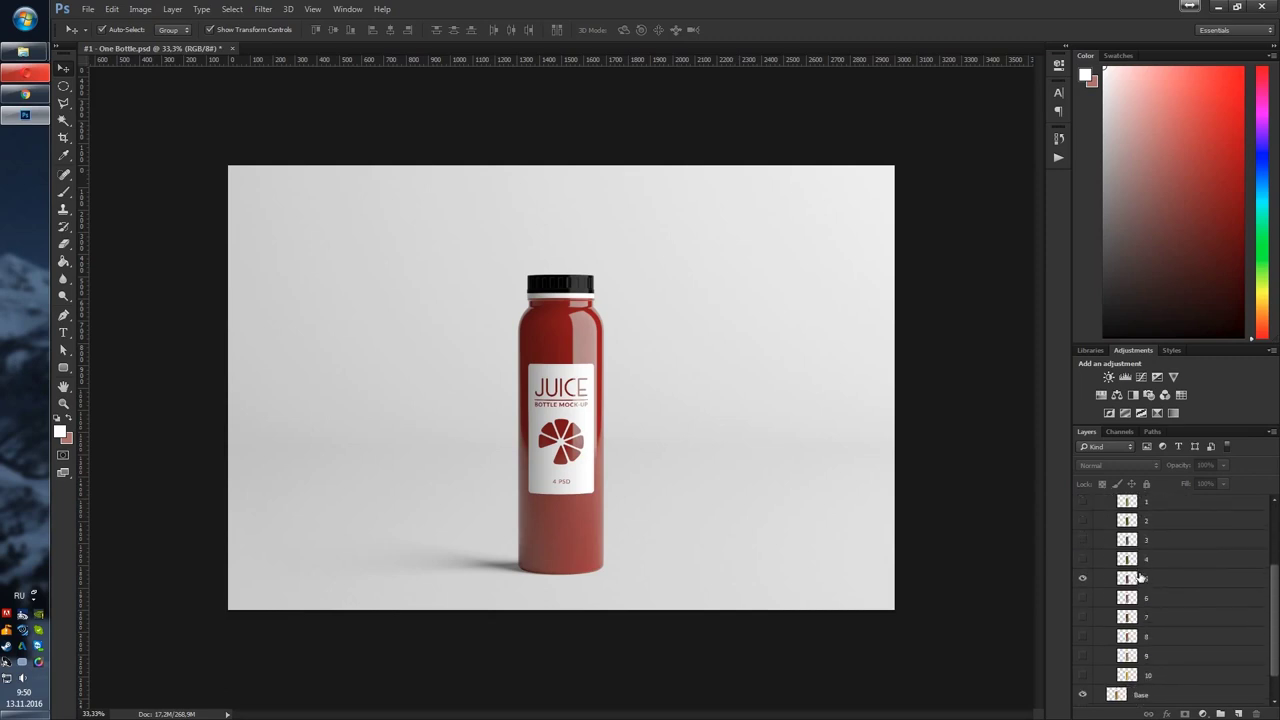
pyautogui.click(1083, 588)
pyautogui.scroll(1, 1083, 580)
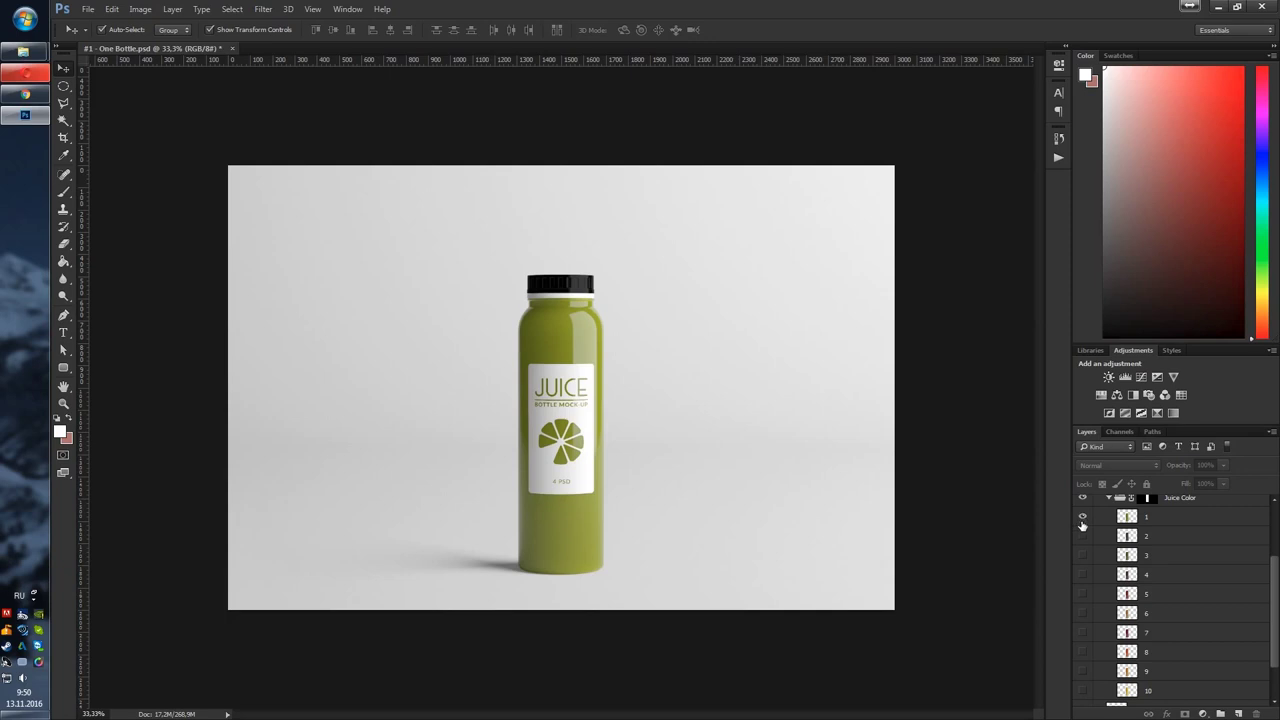
# Try layers 2 and 3 of the Juice Color group in turn, ending with only the orange layer 8 visible
pyautogui.click(1082, 517)
pyautogui.click(1082, 536)
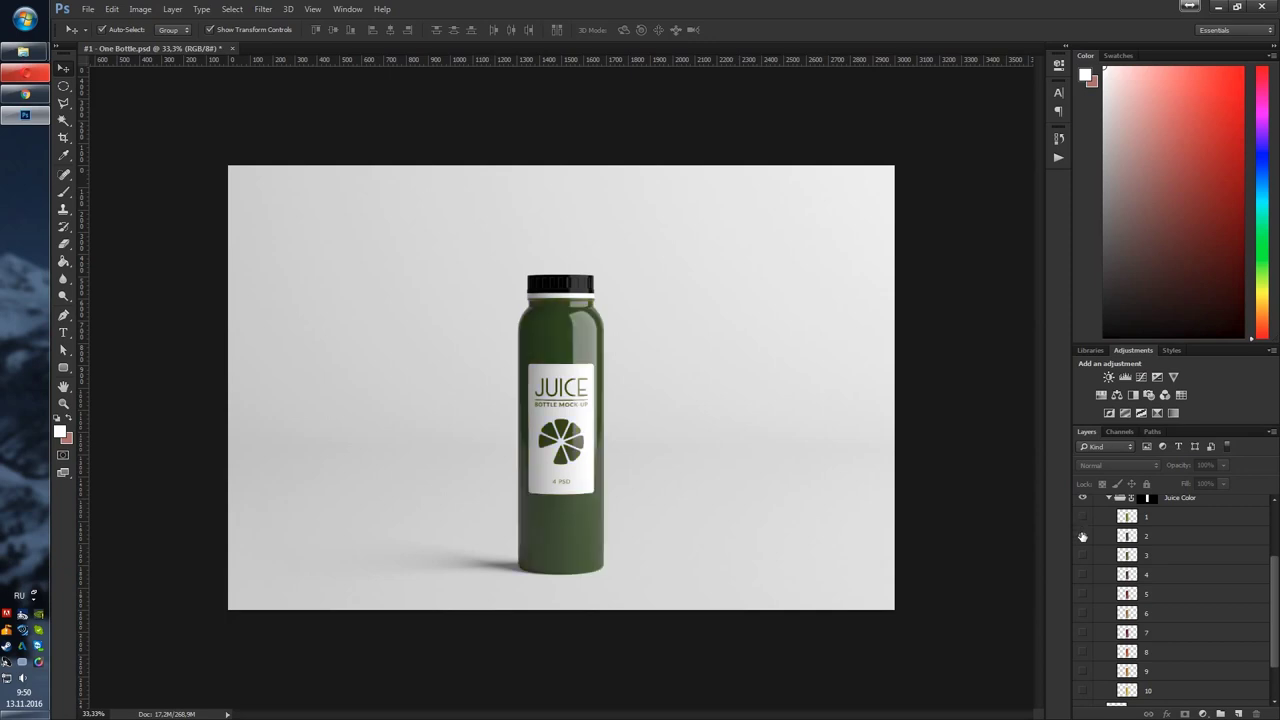
pyautogui.click(1082, 537)
pyautogui.click(1084, 554)
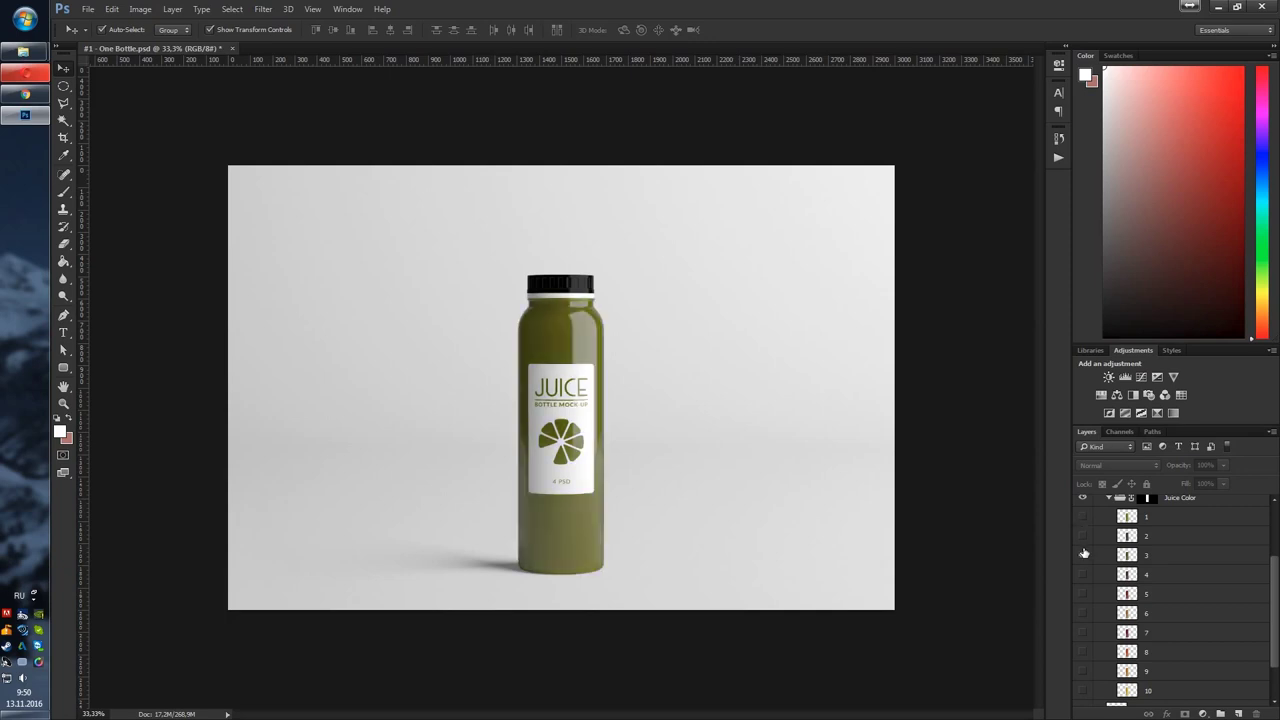
pyautogui.click(1084, 554)
pyautogui.click(1083, 651)
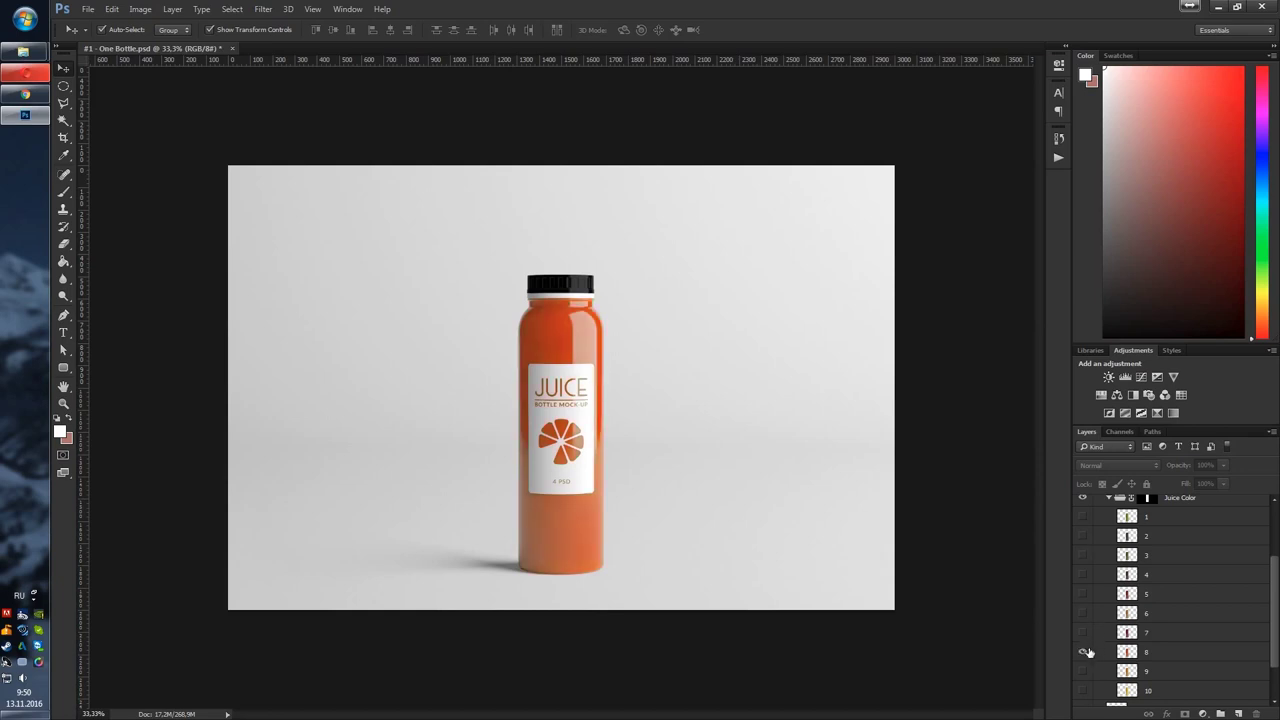
# Hide the orange layer 8 in the Juice Color group and preview layers 9, 7 and 6 in turn
pyautogui.click(1083, 651)
pyautogui.click(1083, 671)
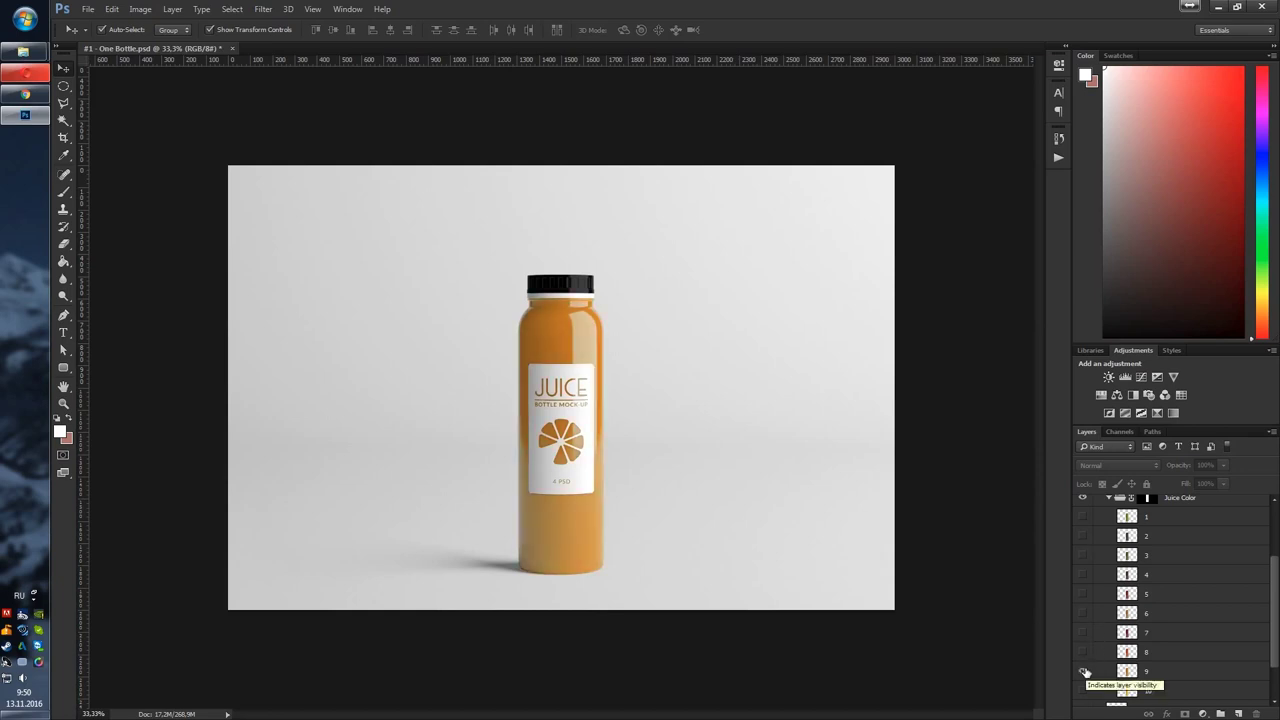
pyautogui.click(1083, 671)
pyautogui.click(1082, 632)
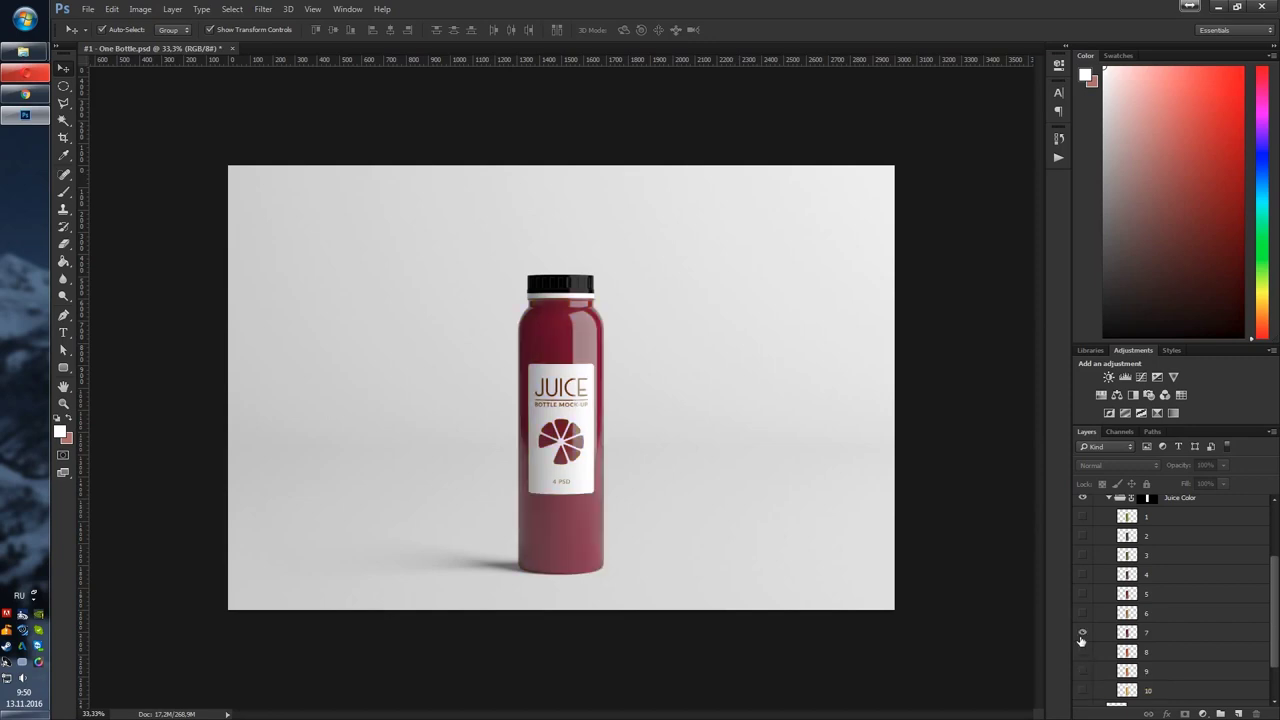
pyautogui.click(1082, 632)
pyautogui.click(1083, 614)
pyautogui.click(1083, 614)
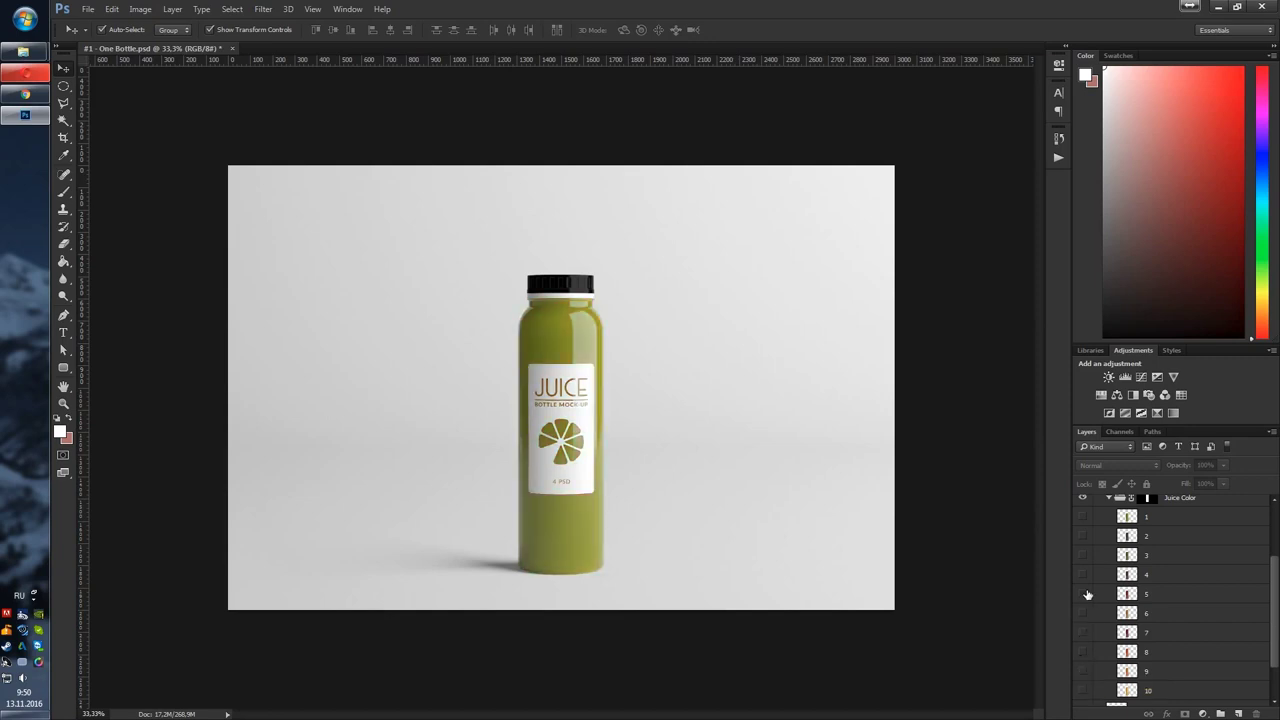
# Preview juice layers 5 and 4, leave all numbered juice layers hidden, and collapse the Juice Color group
pyautogui.click(1083, 594)
pyautogui.click(1083, 594)
pyautogui.click(1082, 574)
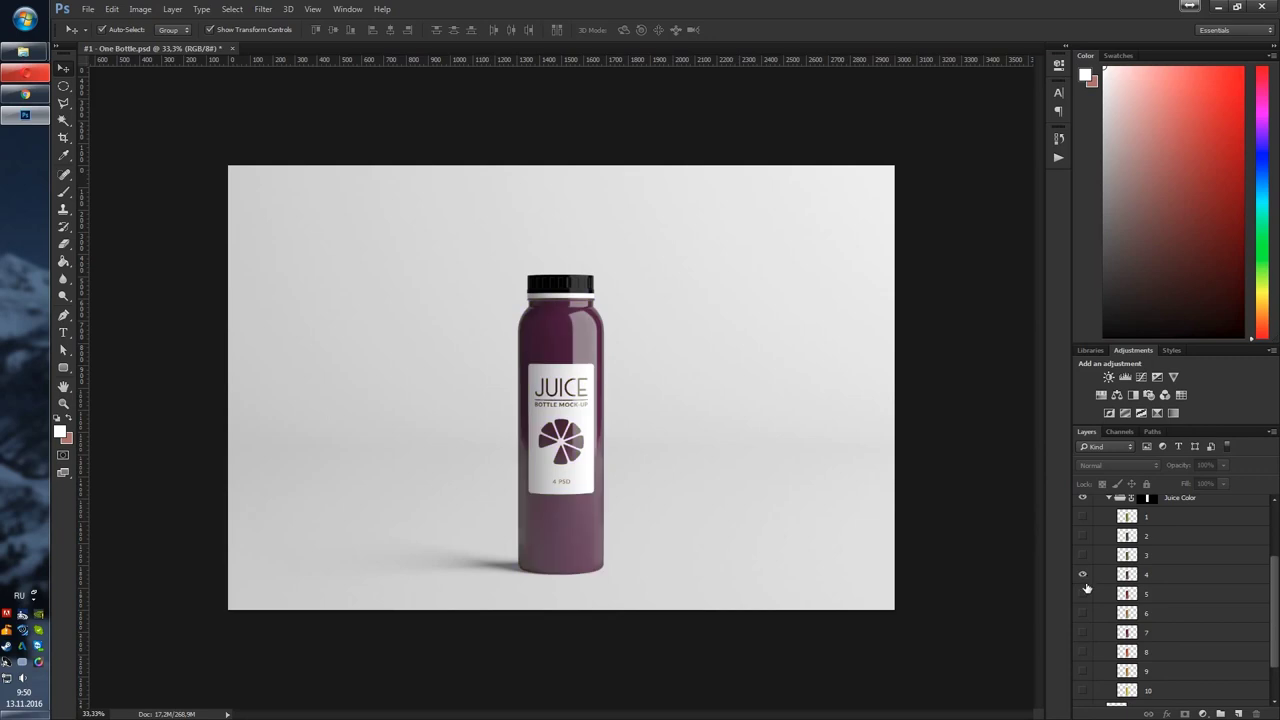
pyautogui.click(1082, 574)
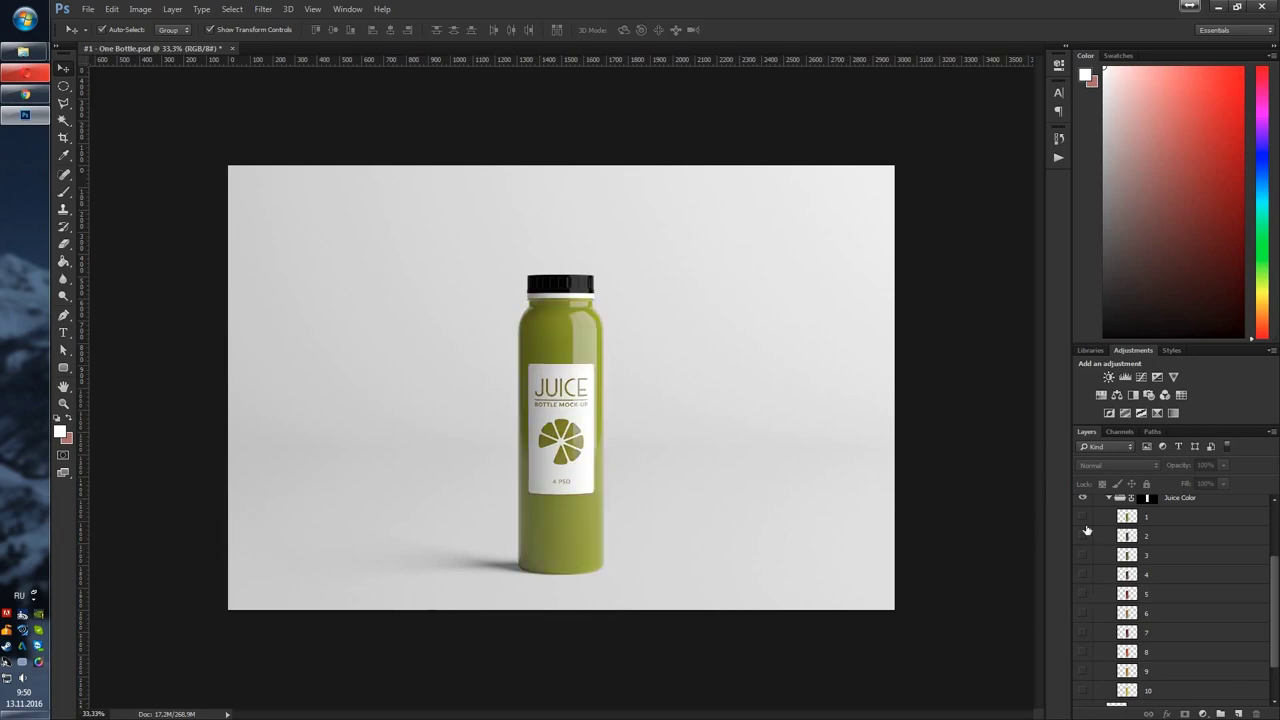
pyautogui.click(1108, 497)
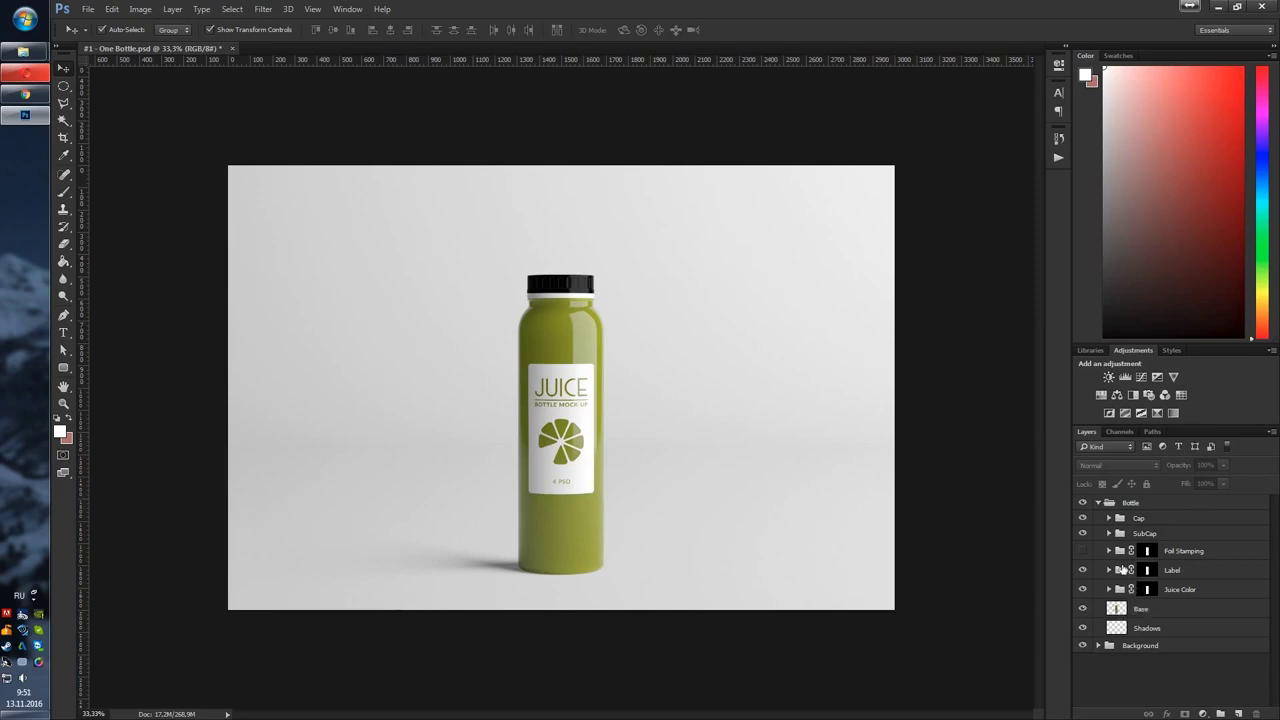
# Raise the Shadows layer's opacity to 100%, toggle the layer's visibility to compare, and lower the opacity again
pyautogui.click(1152, 629)
pyautogui.click(1223, 467)
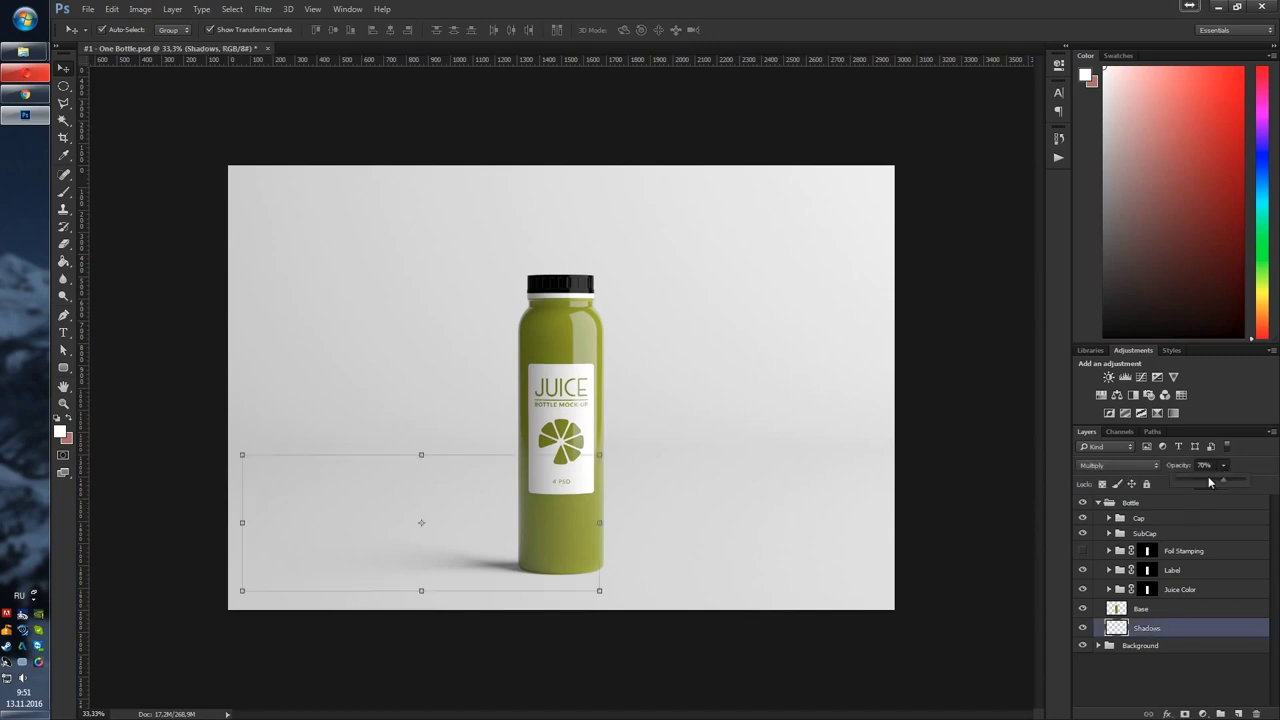
pyautogui.moveTo(1203, 484); pyautogui.dragTo(1262, 486)
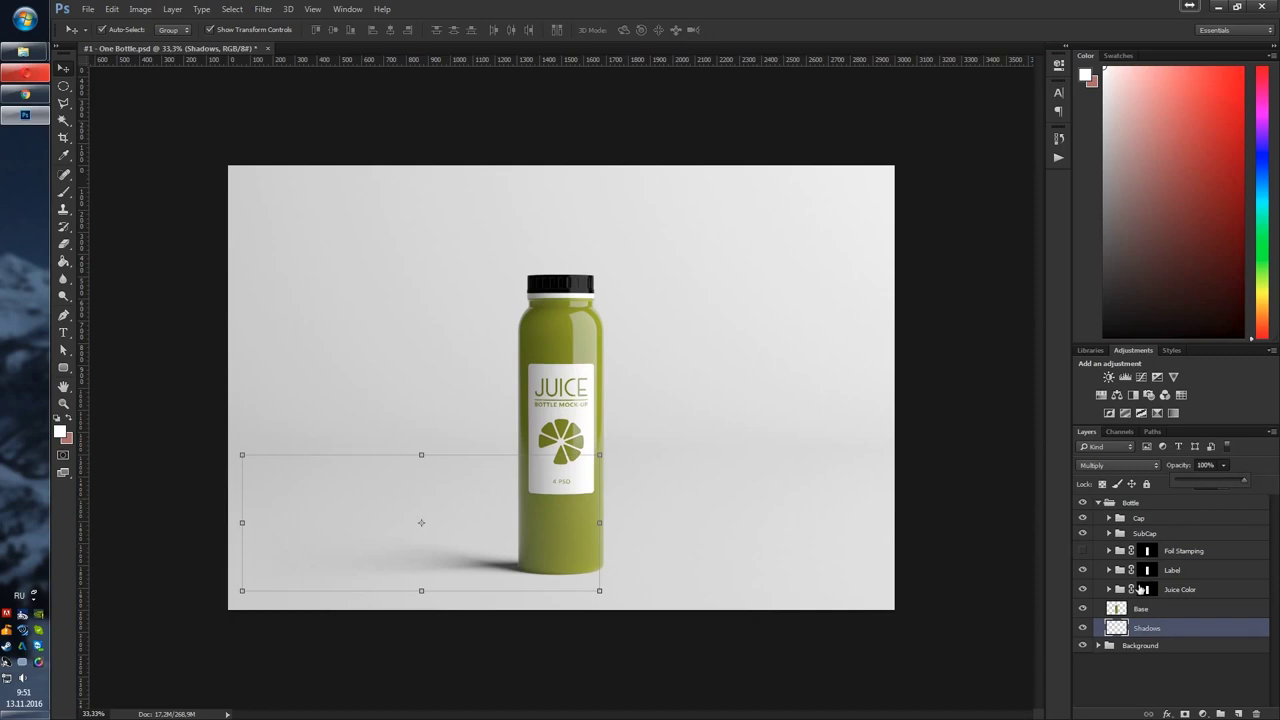
pyautogui.click(1085, 627)
pyautogui.click(1085, 627)
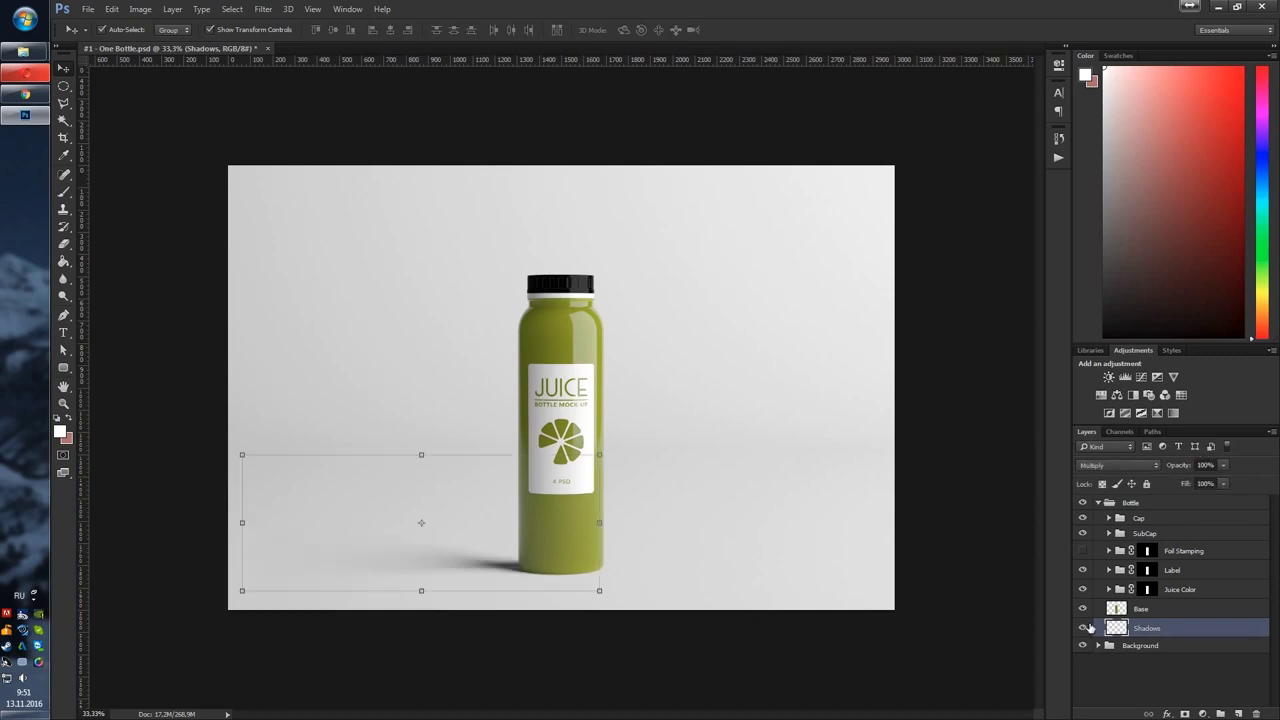
pyautogui.click(1085, 627)
pyautogui.click(1085, 627)
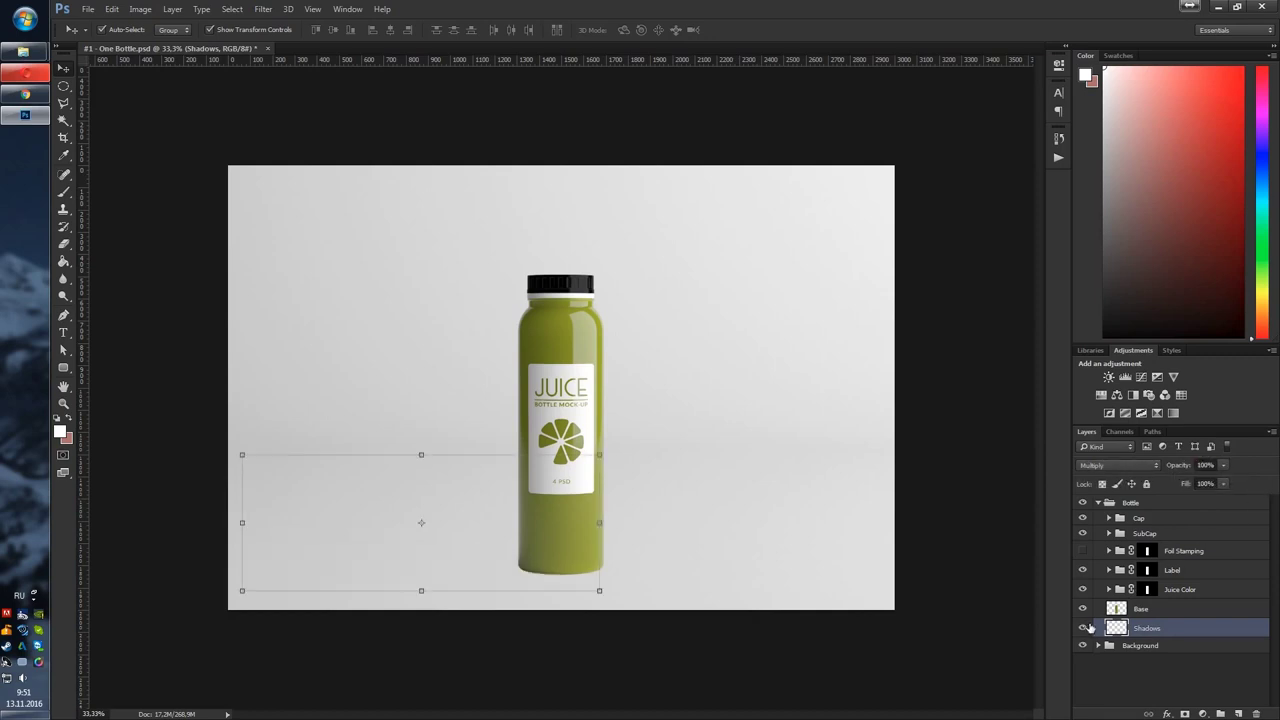
pyautogui.click(1224, 466)
pyautogui.moveTo(1206, 480); pyautogui.dragTo(1204, 481)
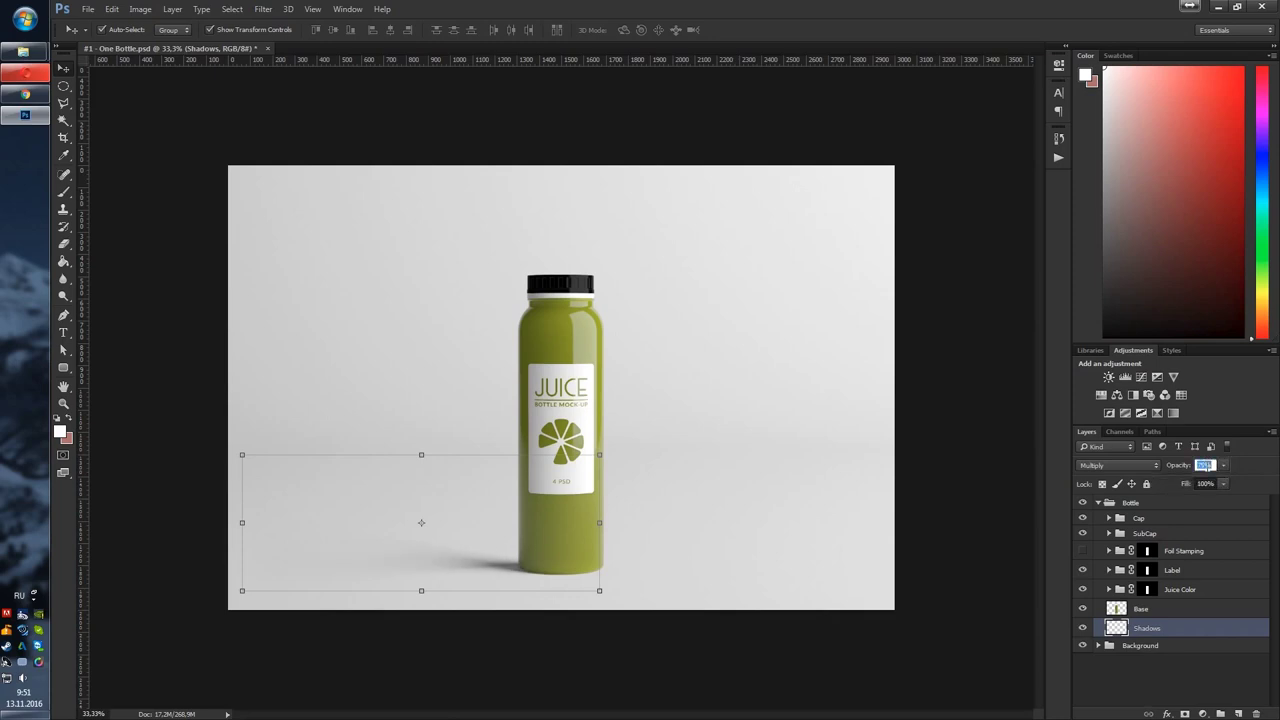
# Collapse the Bottle group and clear the layer selection
pyautogui.click(1172, 606)
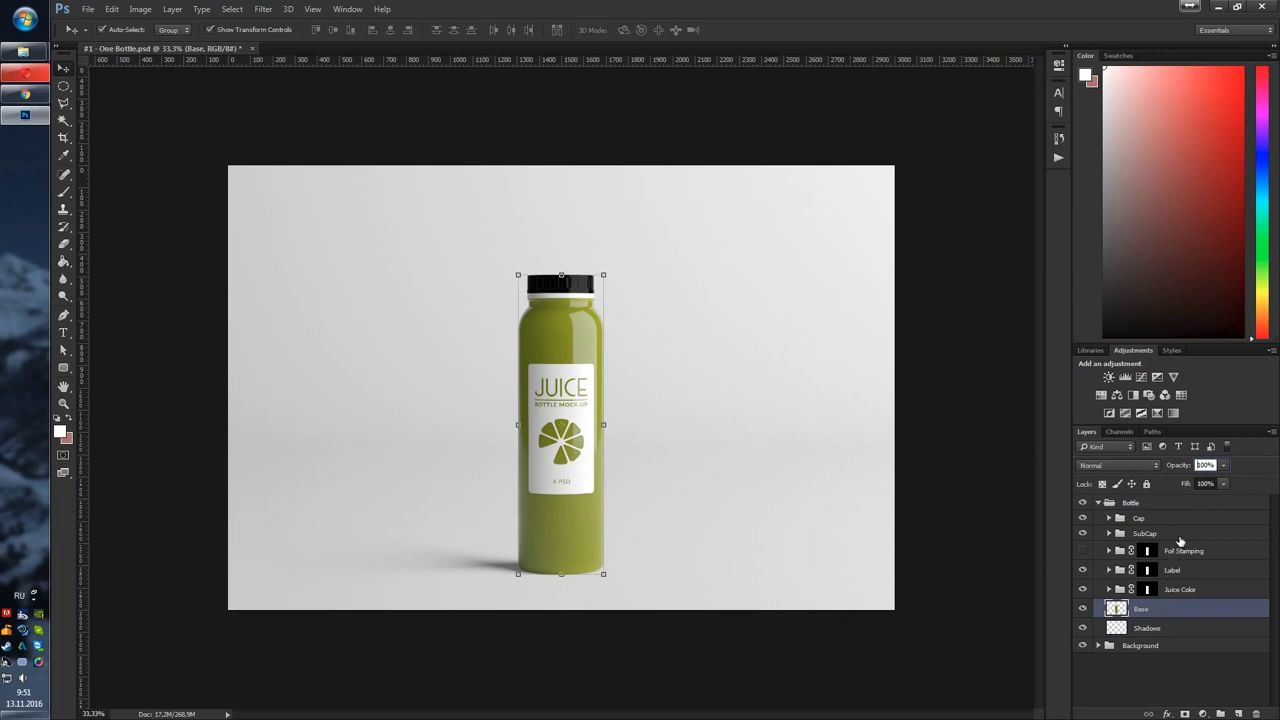
pyautogui.click(1180, 538)
pyautogui.click(1099, 504)
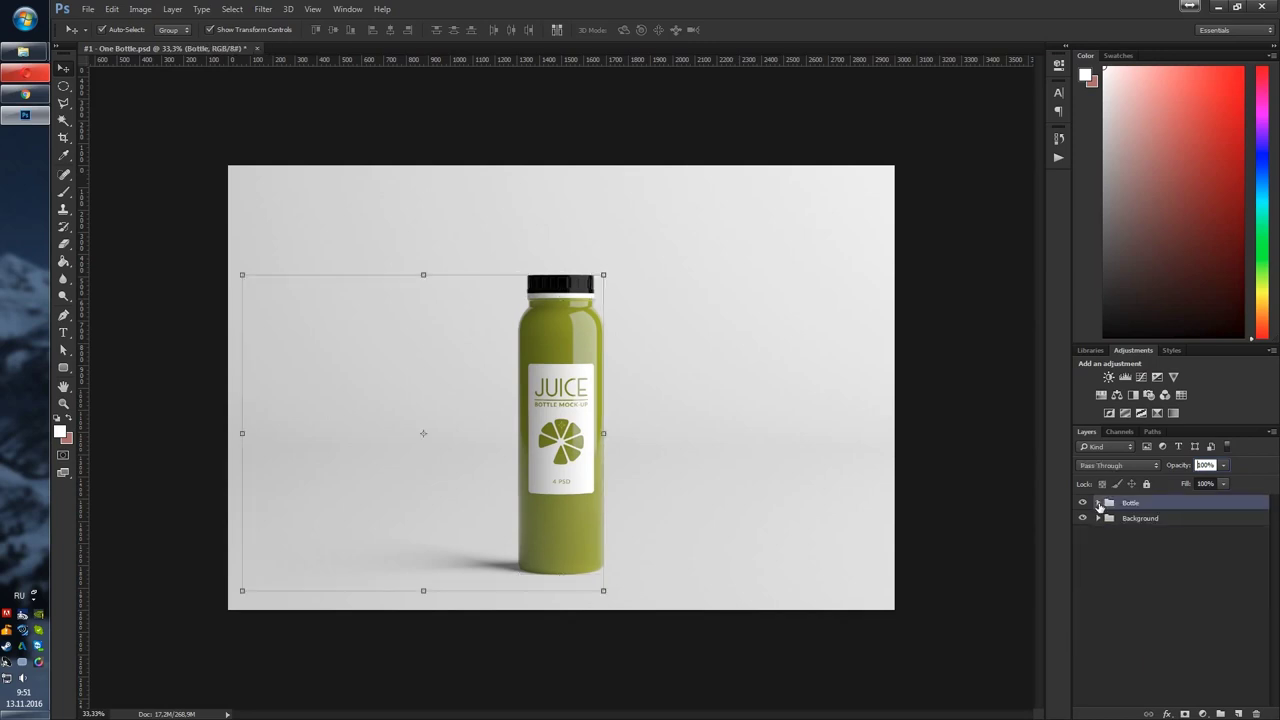
pyautogui.click(1136, 568)
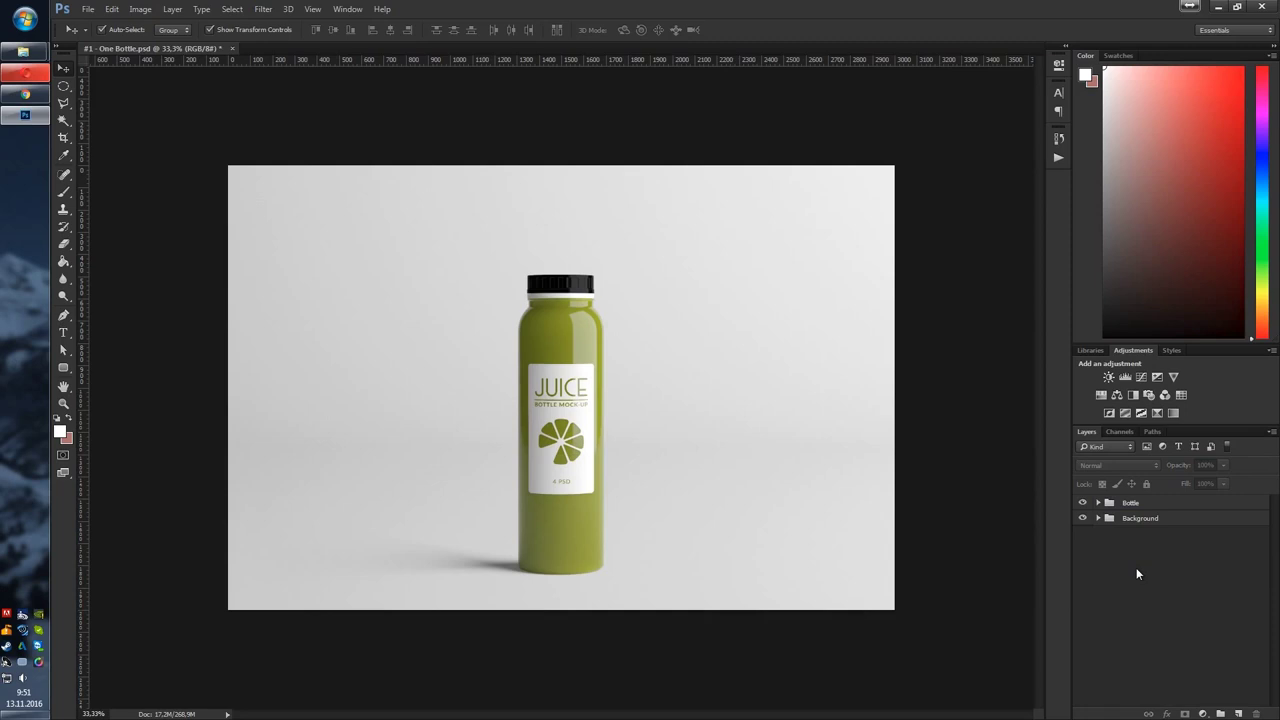
# Recolour the Background Color fill in the Simple Color group to olive green 98a91c, starting from a sample of the juice
pyautogui.click(1098, 518)
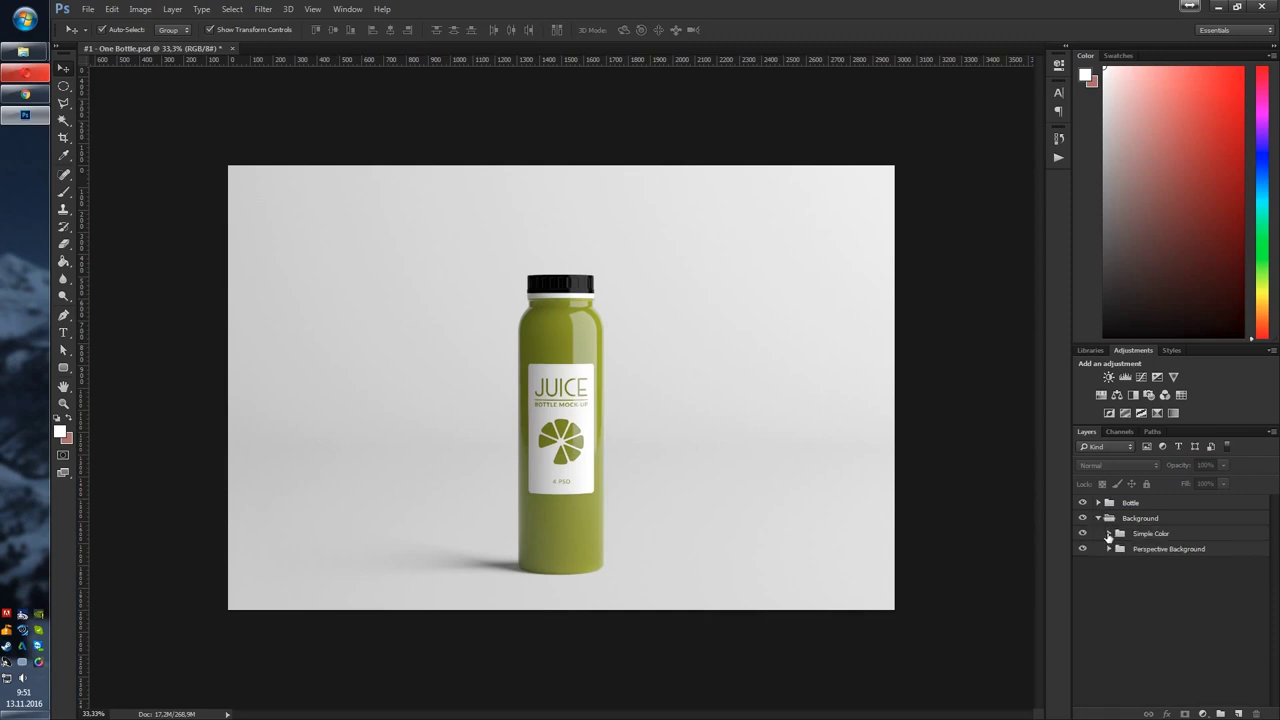
pyautogui.click(1109, 534)
pyautogui.click(1150, 538)
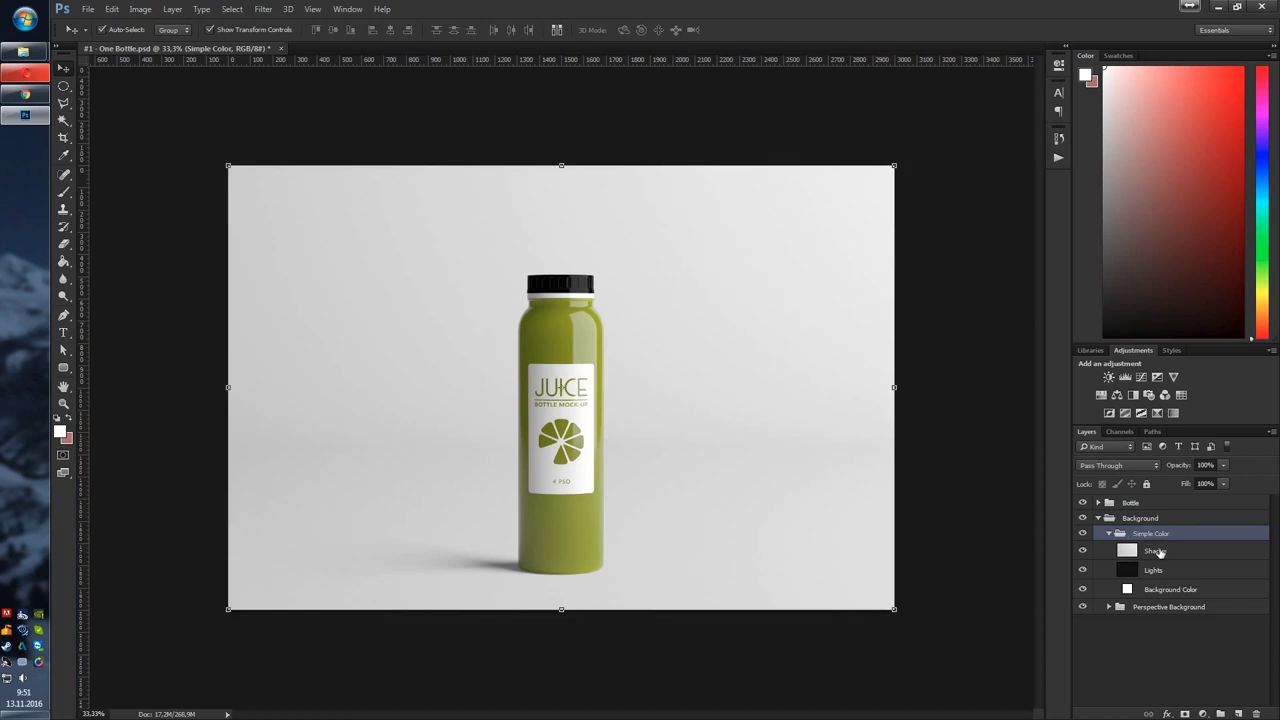
pyautogui.doubleClick(1128, 592)
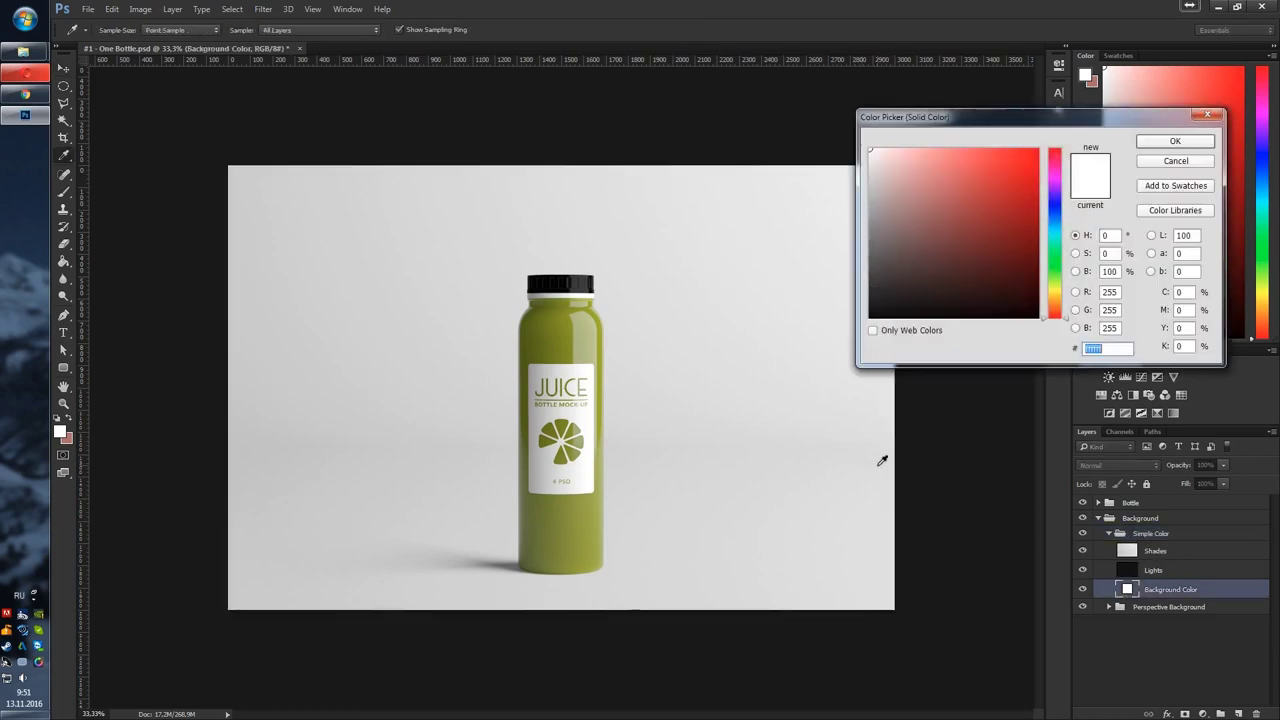
pyautogui.click(574, 332)
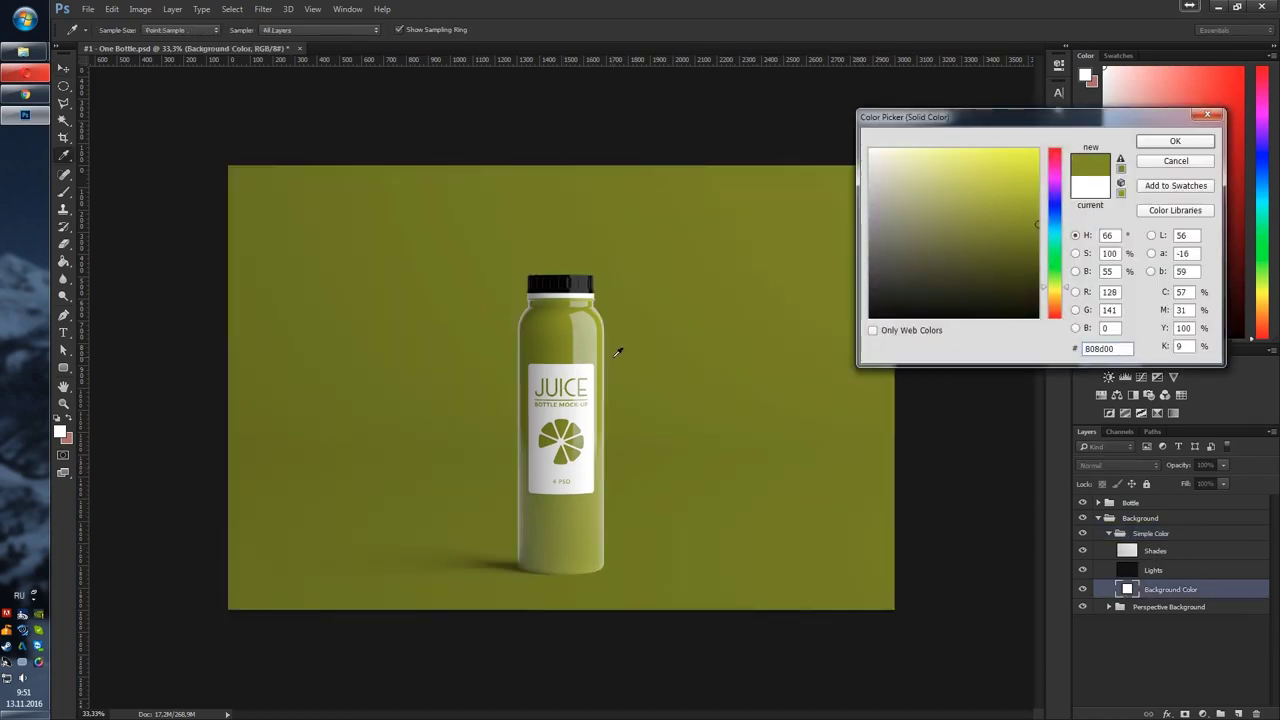
pyautogui.doubleClick(1183, 346)
pyautogui.write('1')
pyautogui.moveTo(1002, 219); pyautogui.dragTo(1011, 205)
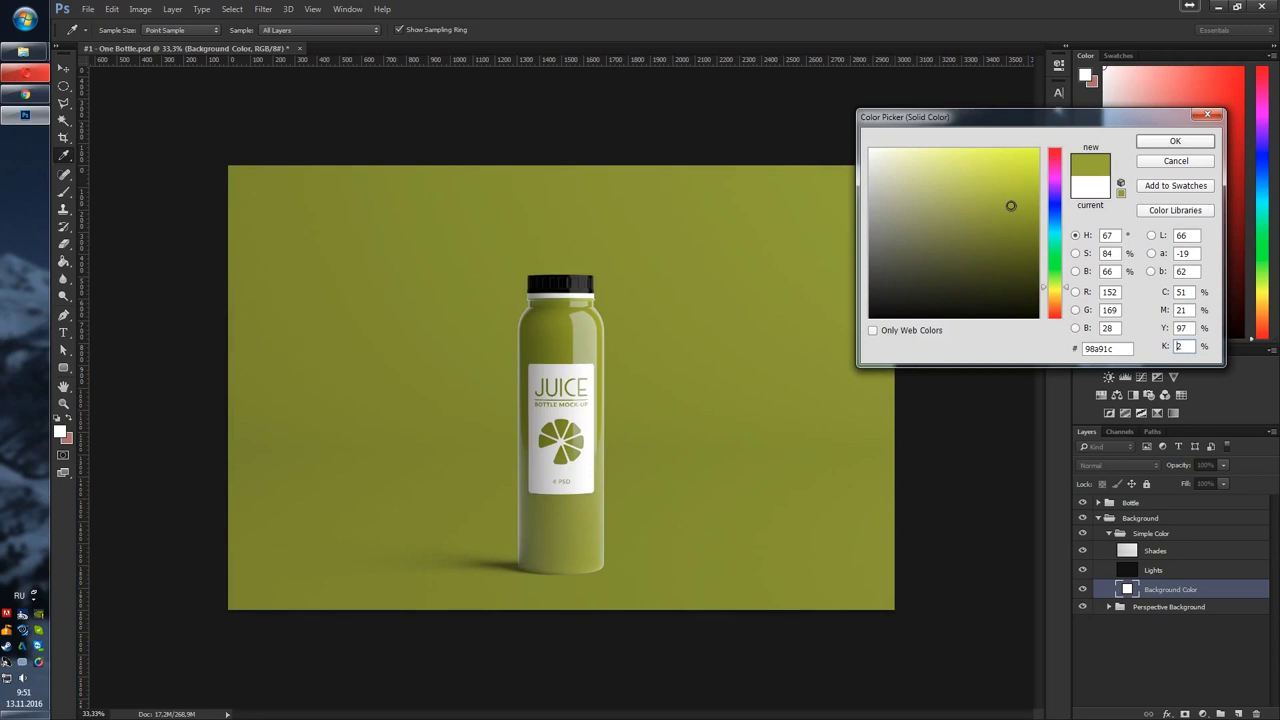
pyautogui.click(1172, 141)
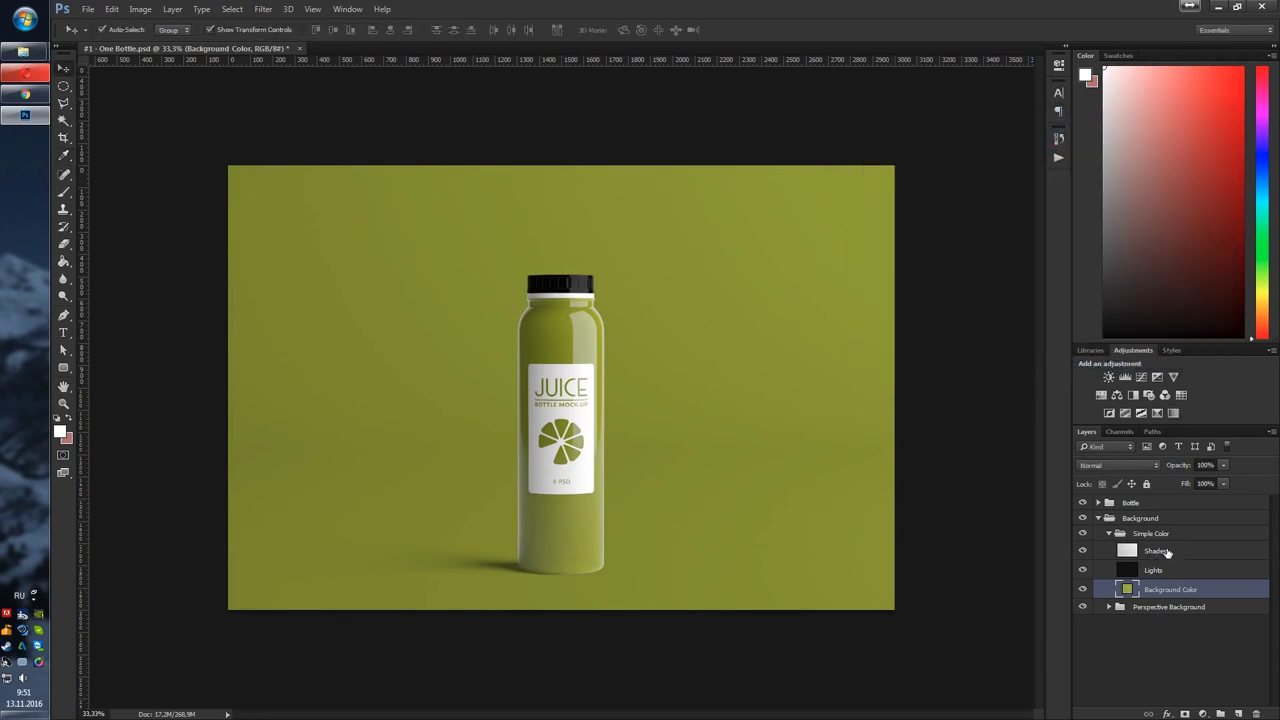
# Collapse the Simple Color group and hide it in favour of the Perspective Background group
pyautogui.click(1118, 538)
pyautogui.click(1108, 534)
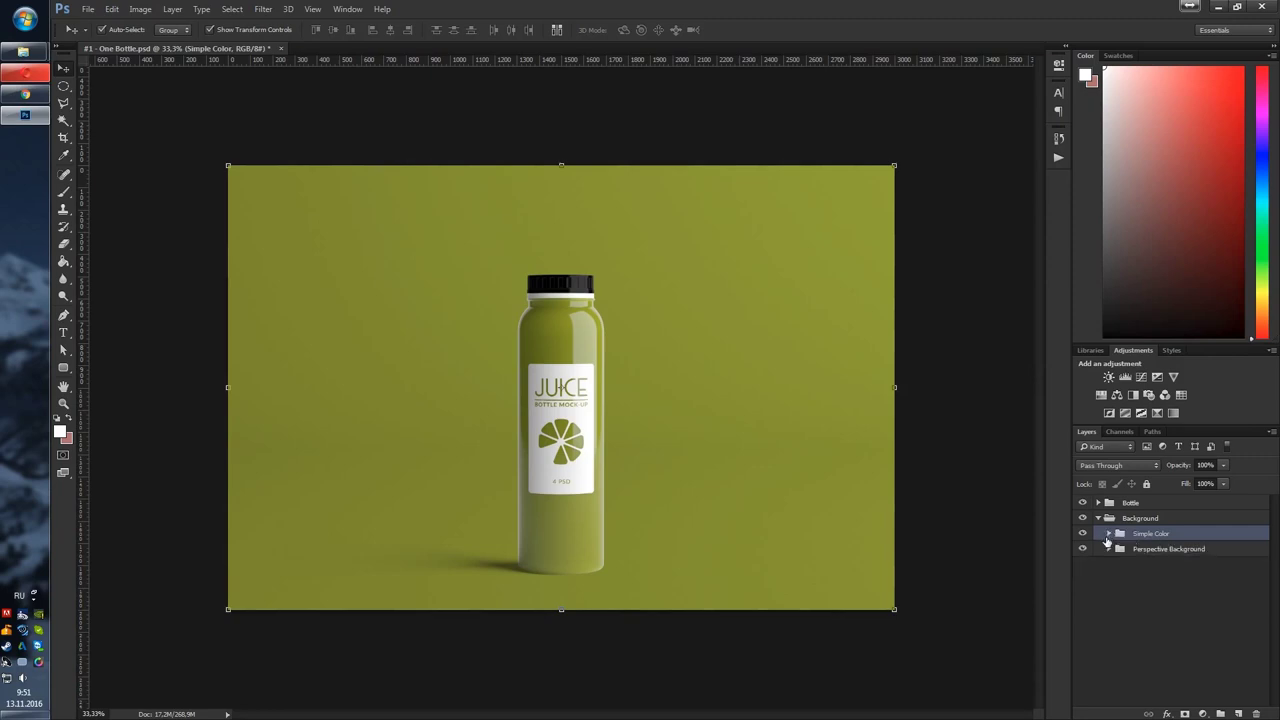
pyautogui.click(1155, 551)
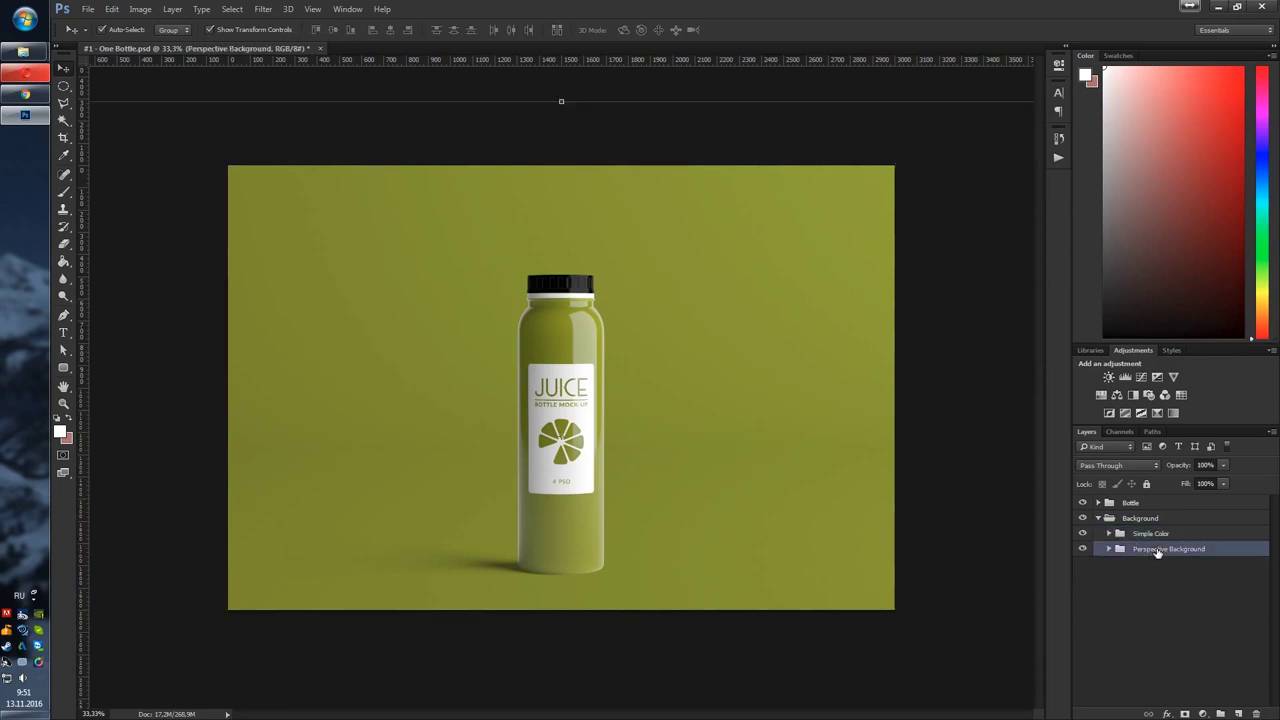
pyautogui.click(1083, 534)
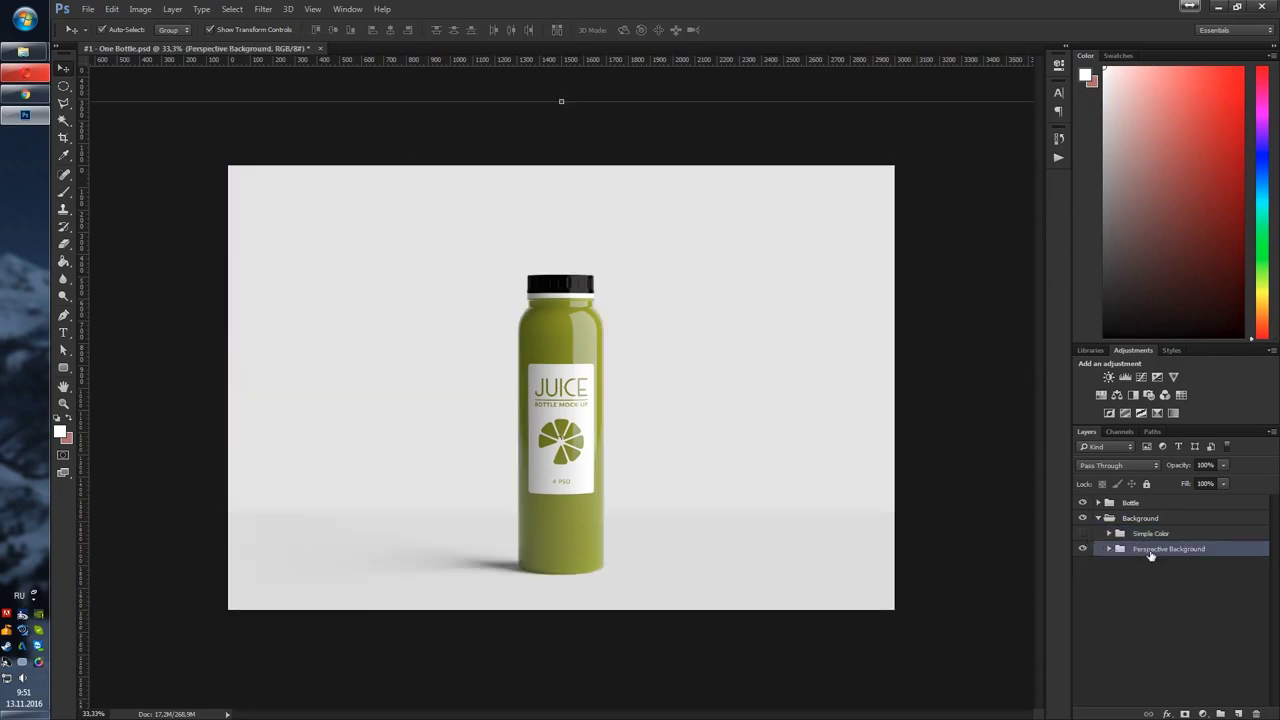
# Show the old-wood texture layer inside the Perspective Background group's Table smart object, then save and close Table.psb
pyautogui.click(1109, 549)
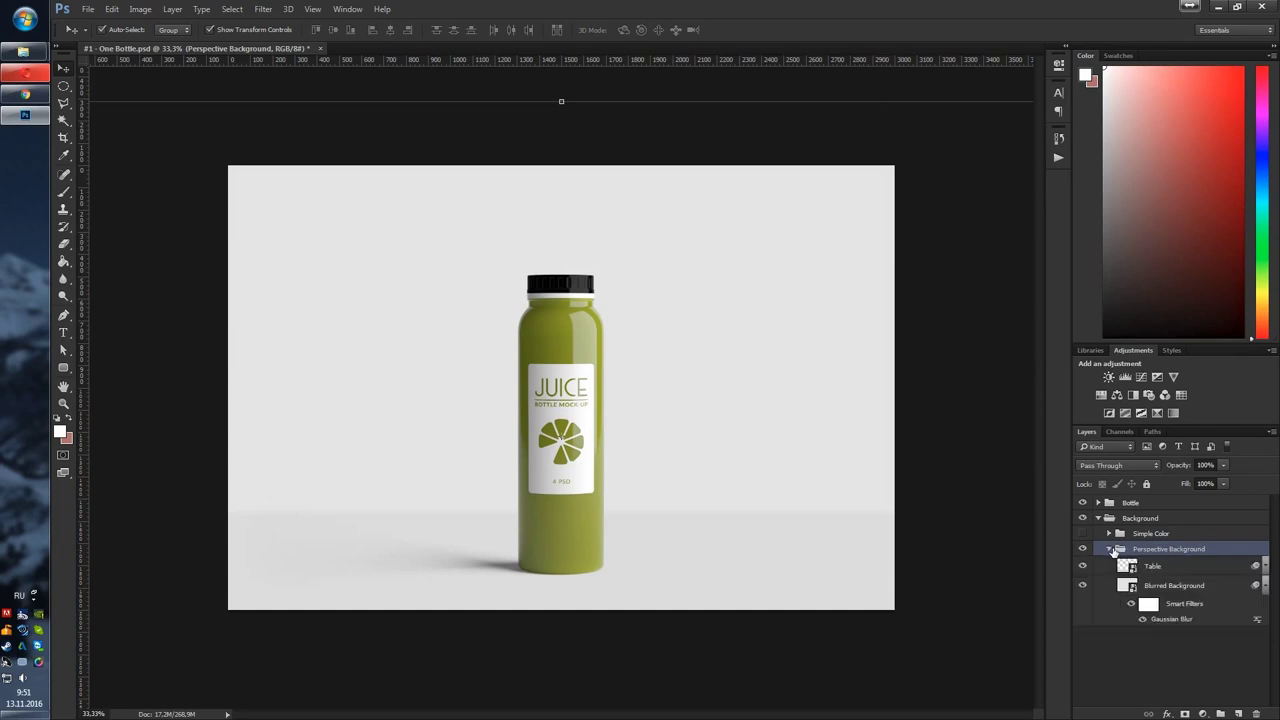
pyautogui.click(1262, 588)
pyautogui.click(1188, 572)
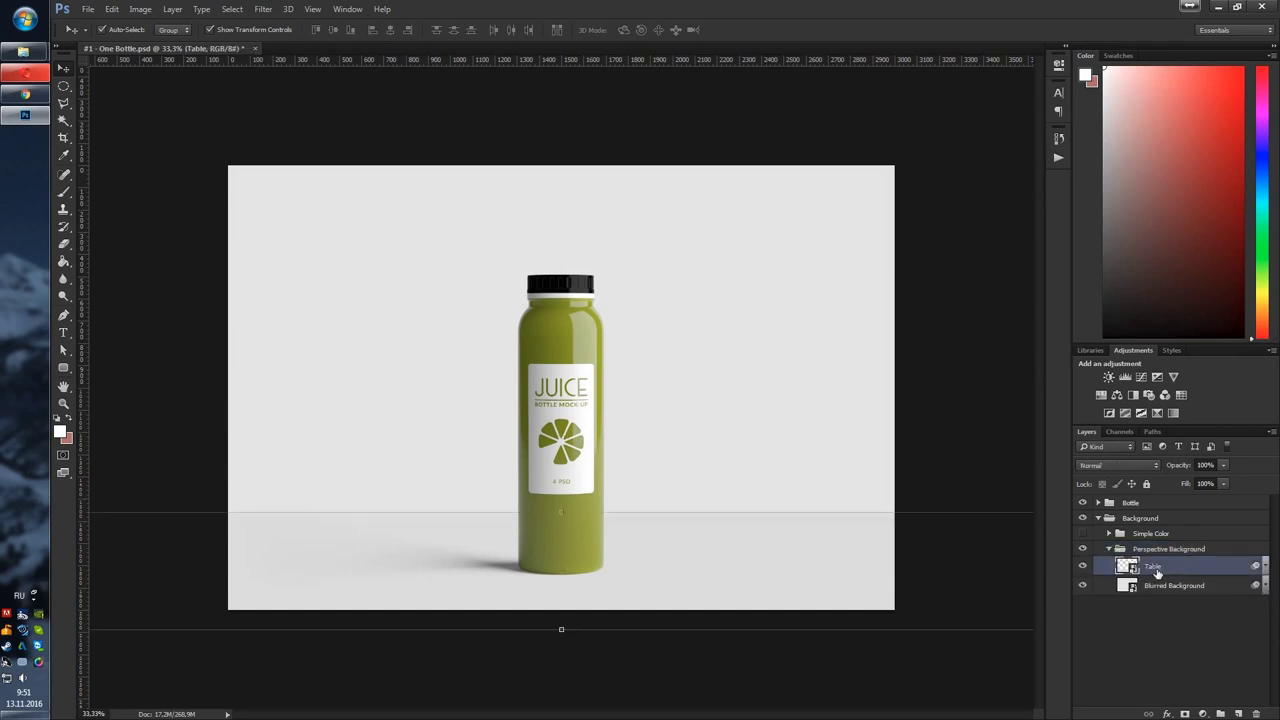
pyautogui.doubleClick(1127, 566)
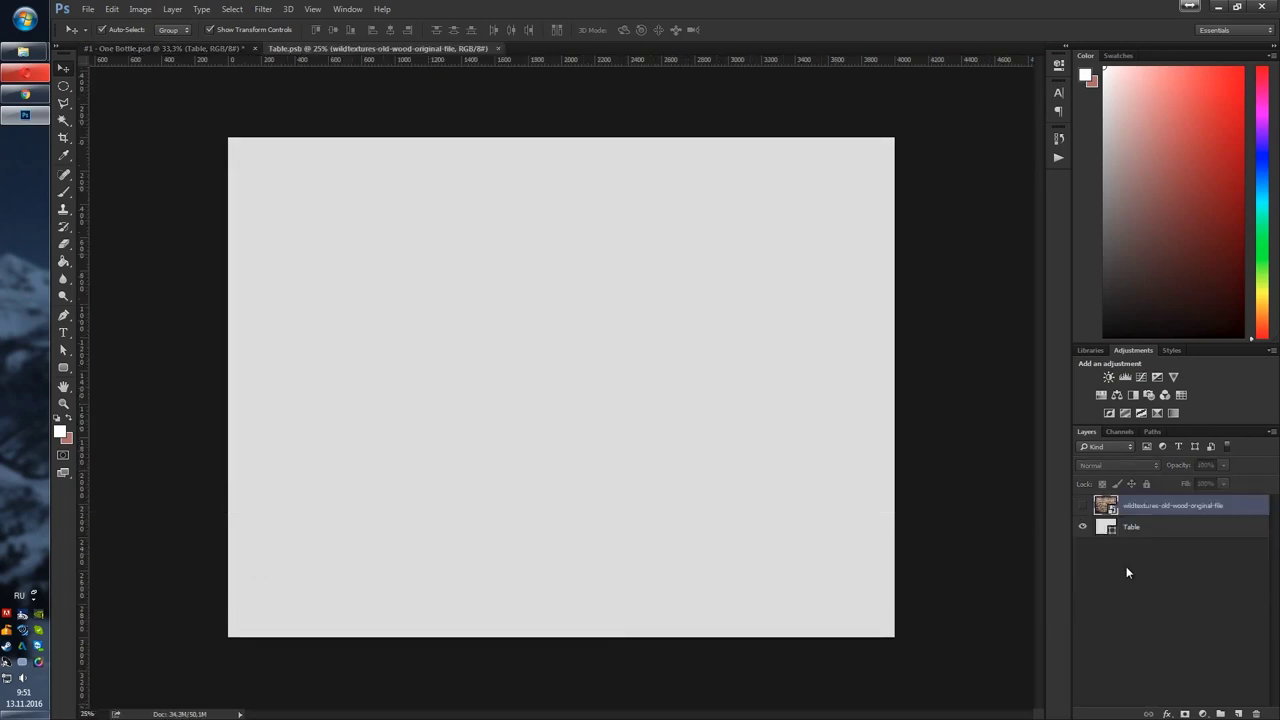
pyautogui.click(1083, 507)
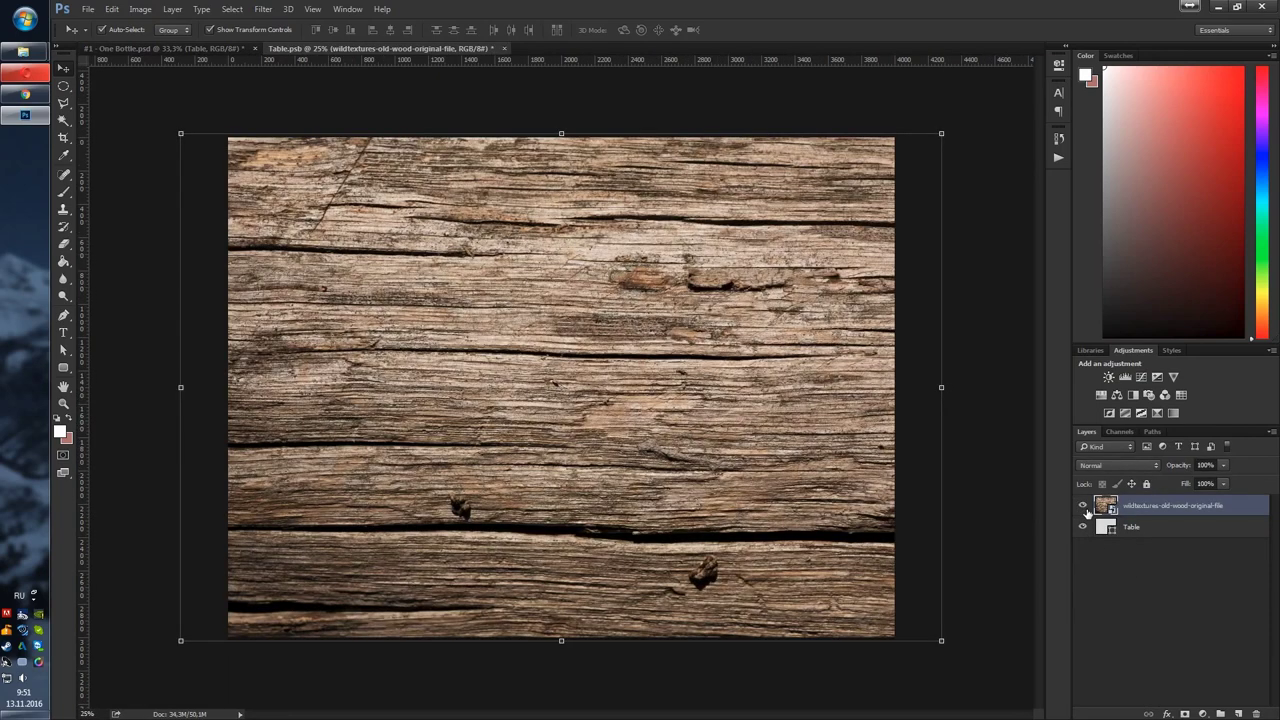
pyautogui.click(504, 48)
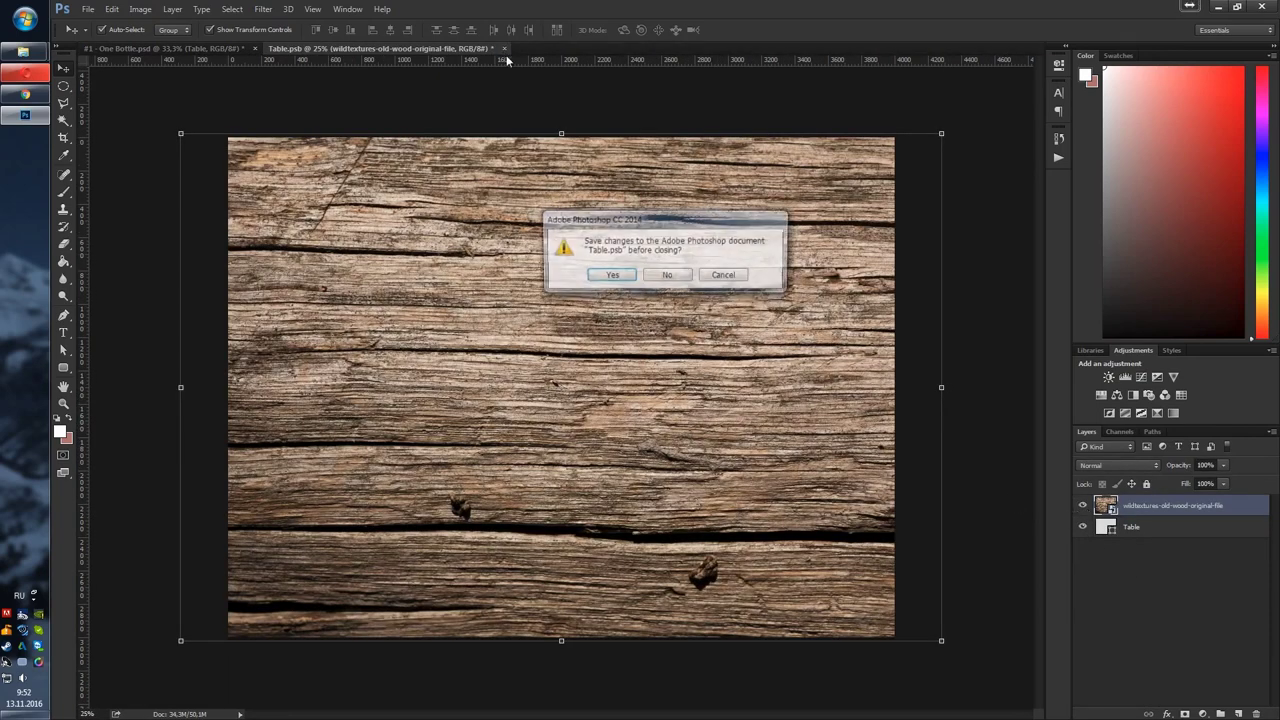
pyautogui.click(607, 276)
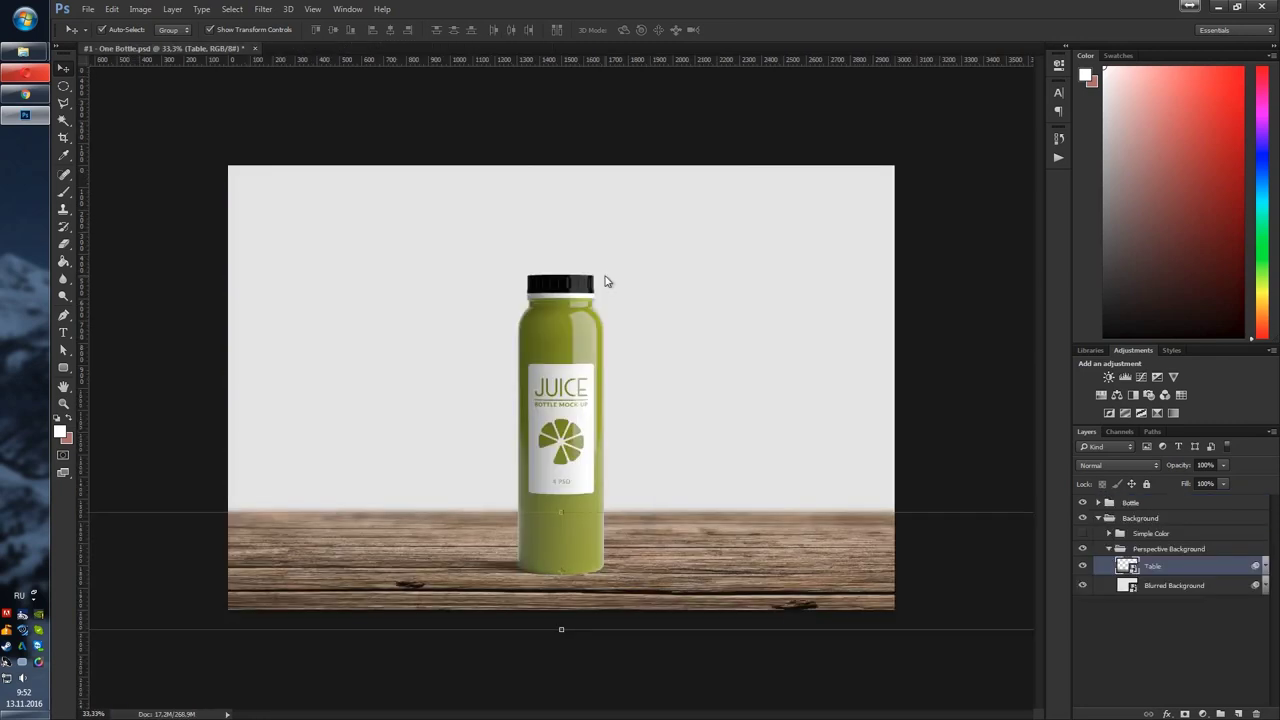
pyautogui.click(940, 333)
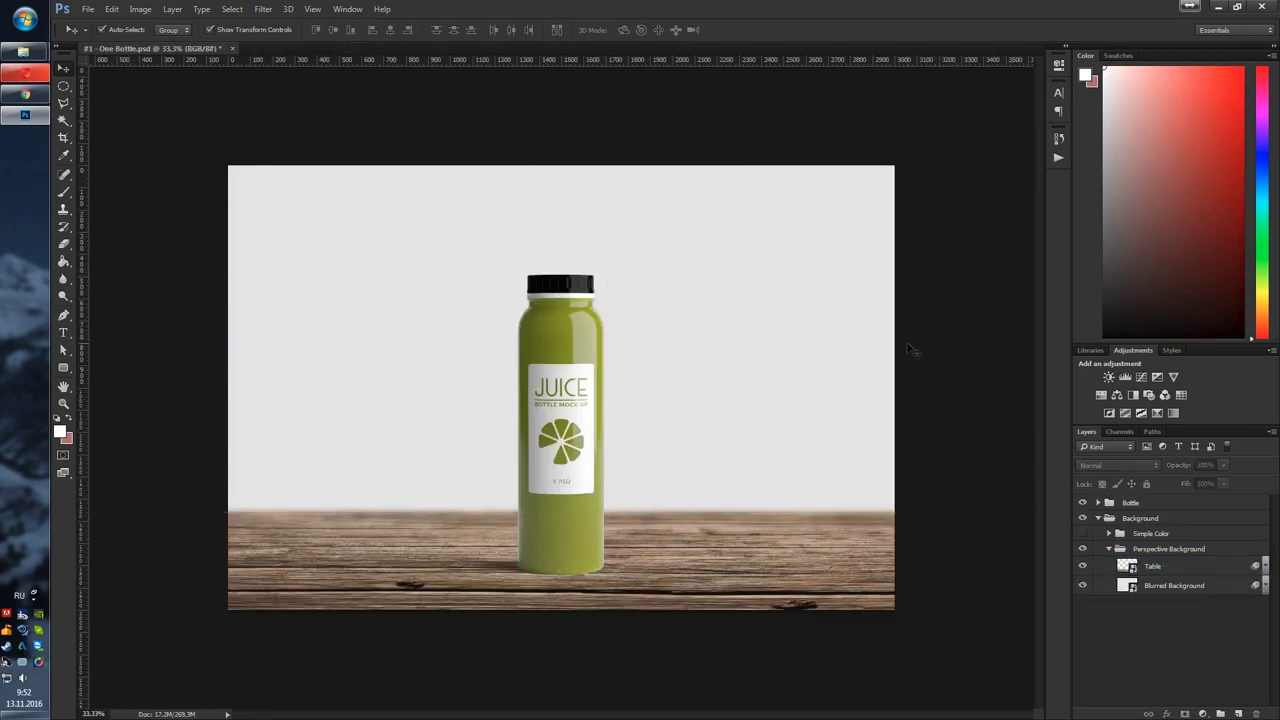
# Show the garden-06 photo inside the Blurred Background smart object, then save and close Blurred Background.psb
pyautogui.click(1158, 584)
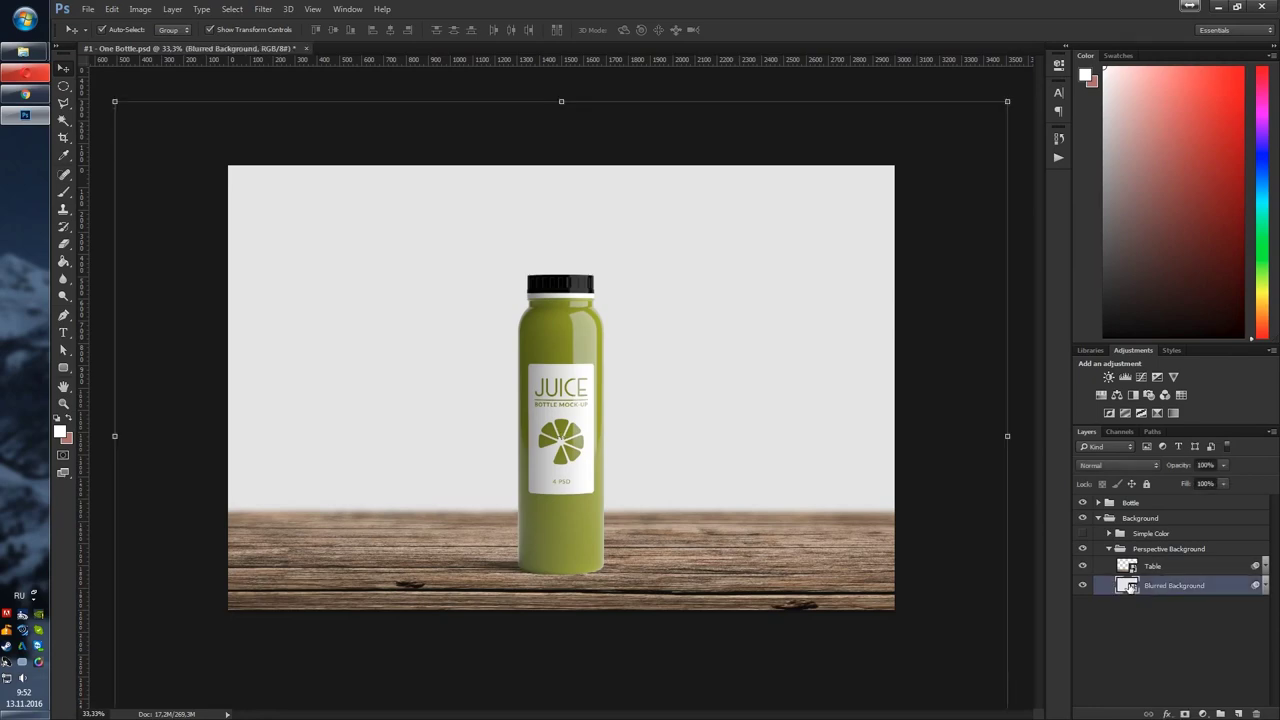
pyautogui.doubleClick(1128, 585)
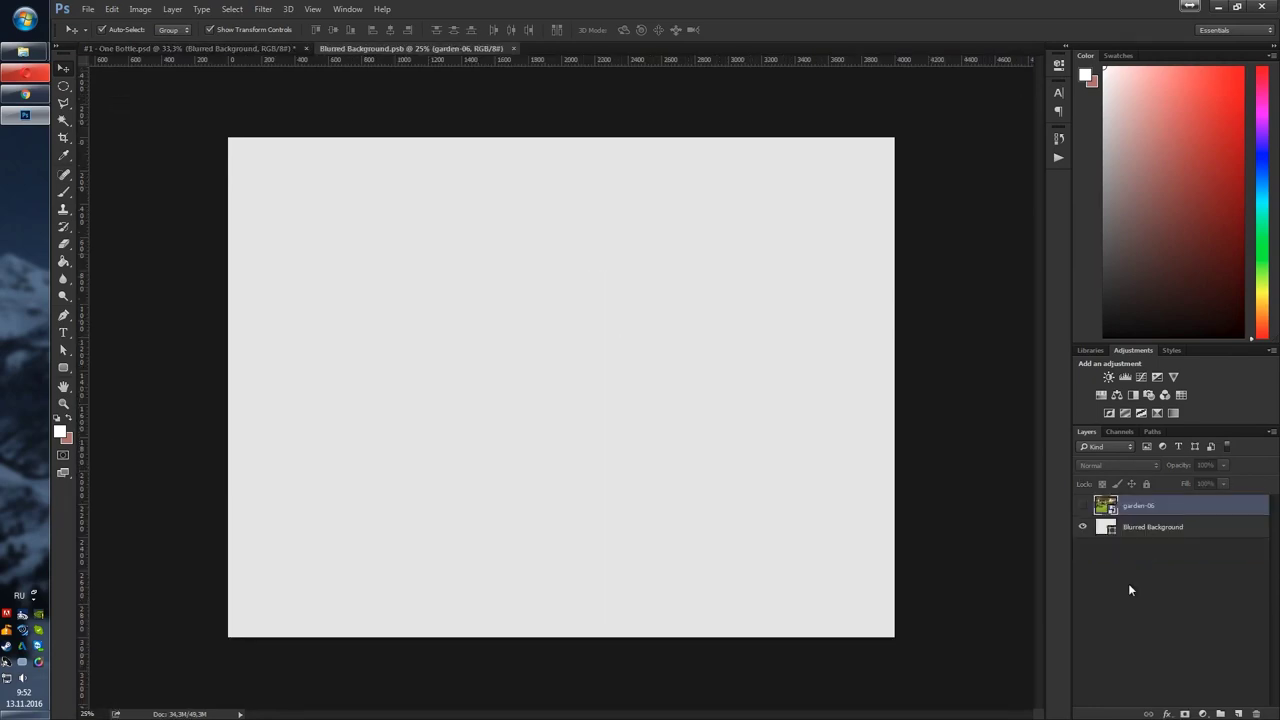
pyautogui.click(1084, 507)
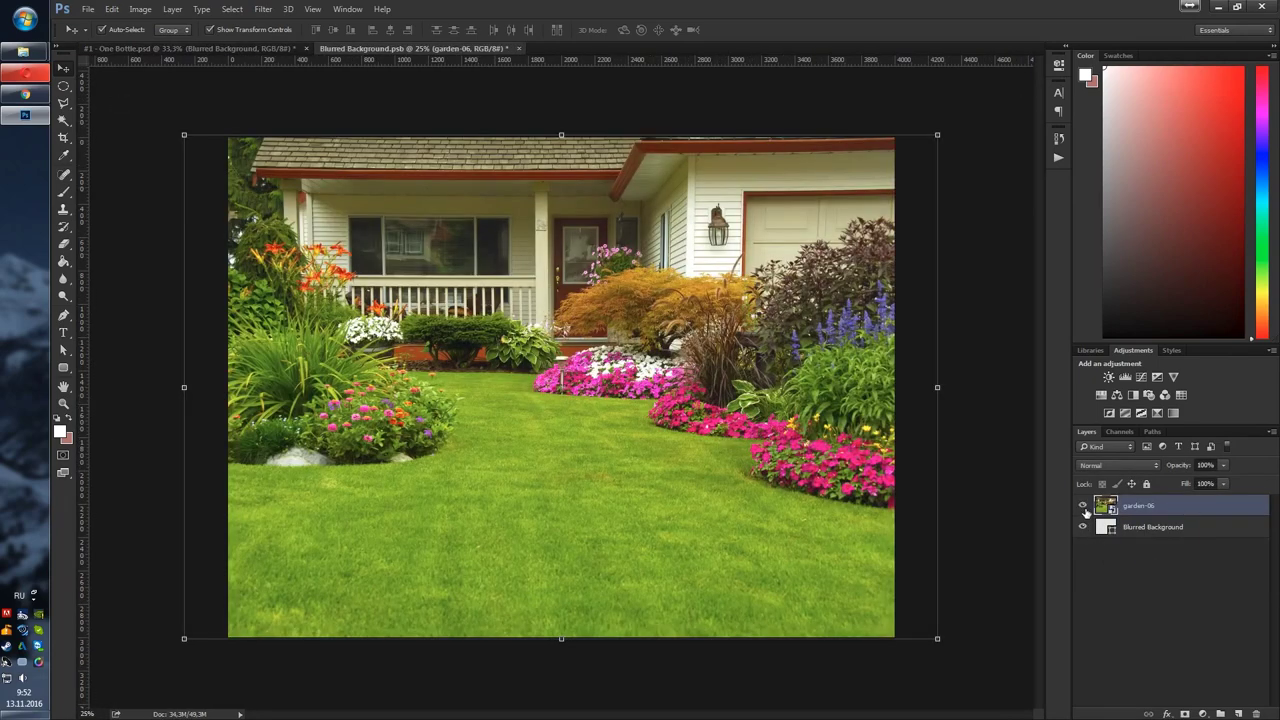
pyautogui.click(518, 48)
pyautogui.click(618, 278)
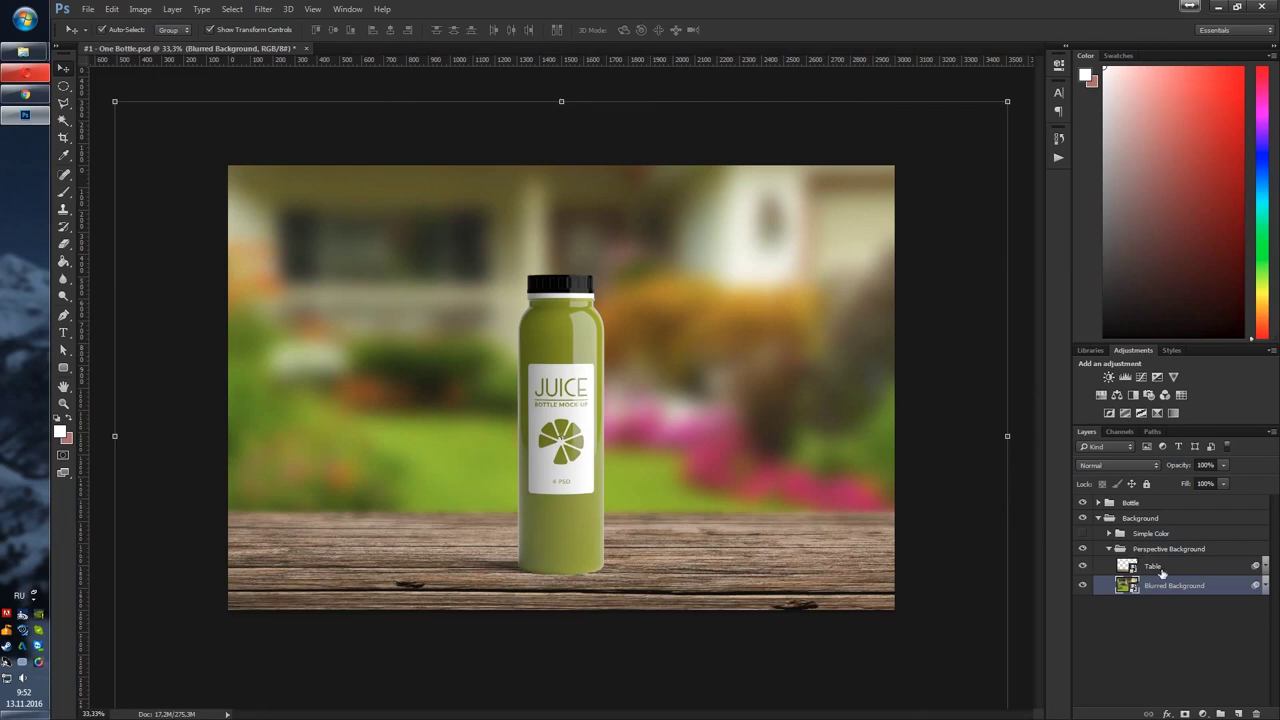
# Set the Blurred Background layer's Gaussian Blur smart filter radius to 112,0 pixels
pyautogui.click(1265, 587)
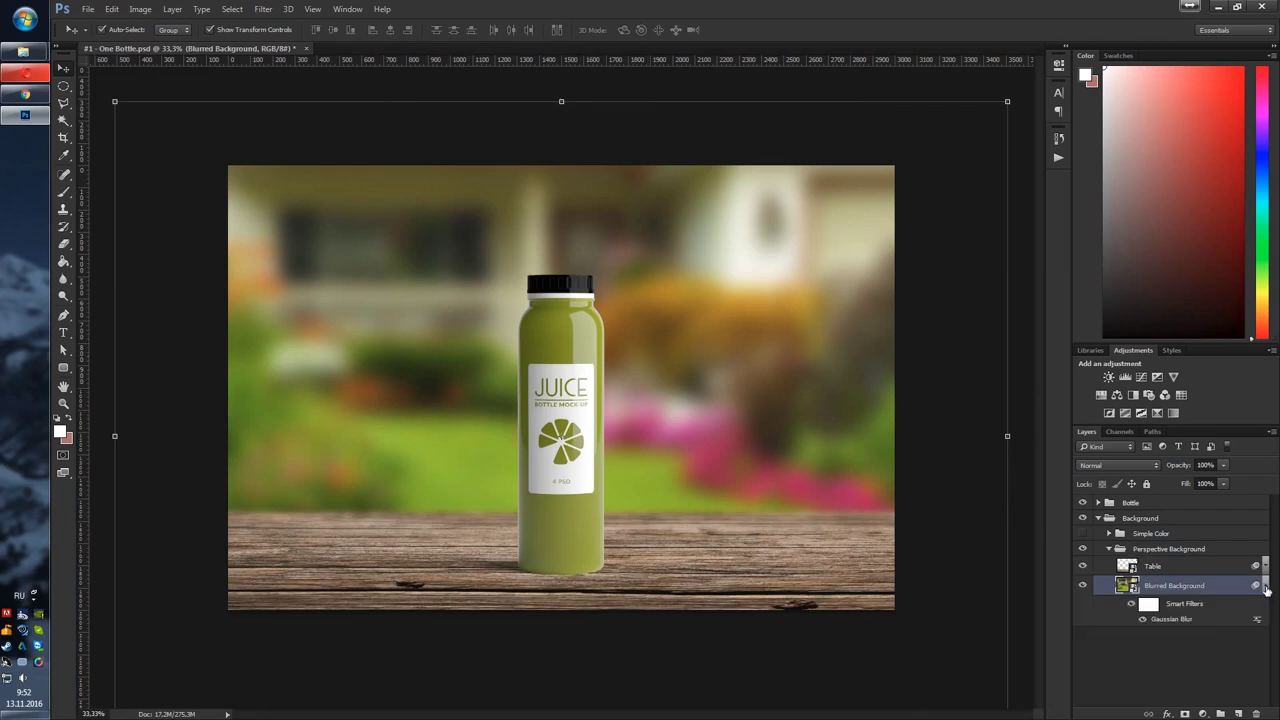
pyautogui.doubleClick(1167, 620)
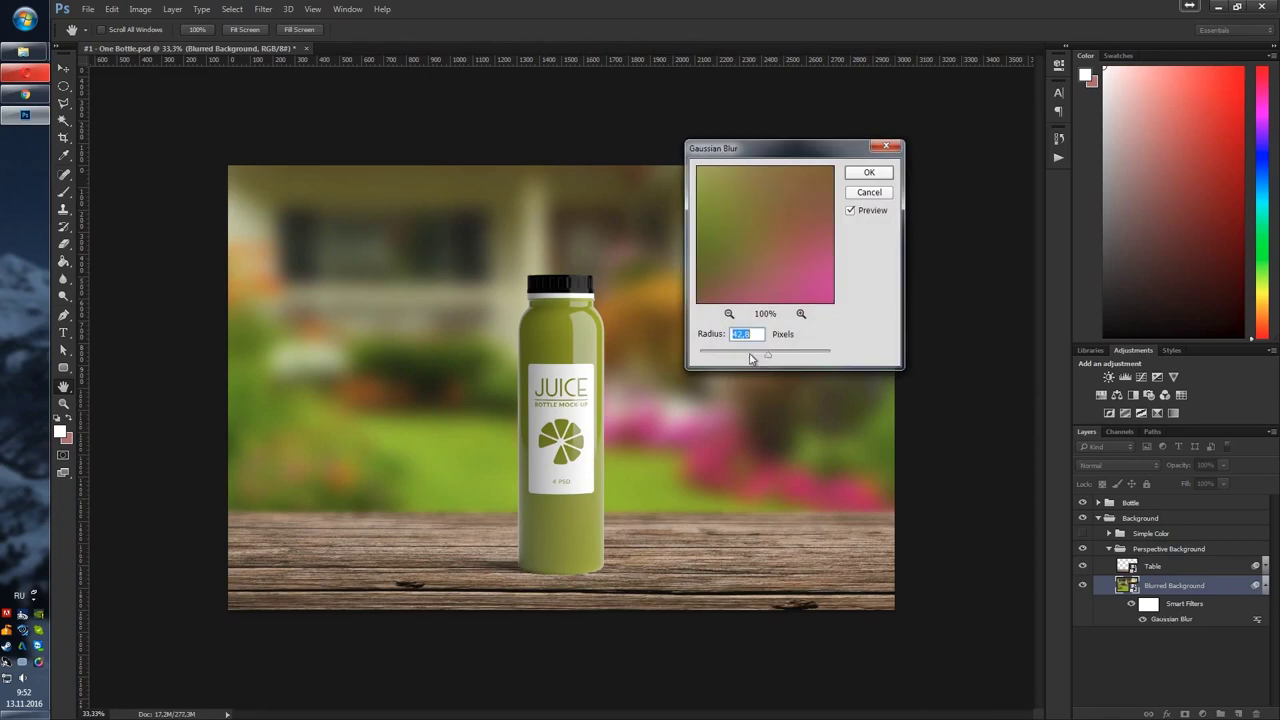
pyautogui.moveTo(768, 355)
pyautogui.mouseDown()
pyautogui.moveTo(734, 357)
pyautogui.moveTo(787, 358)
pyautogui.mouseUp()
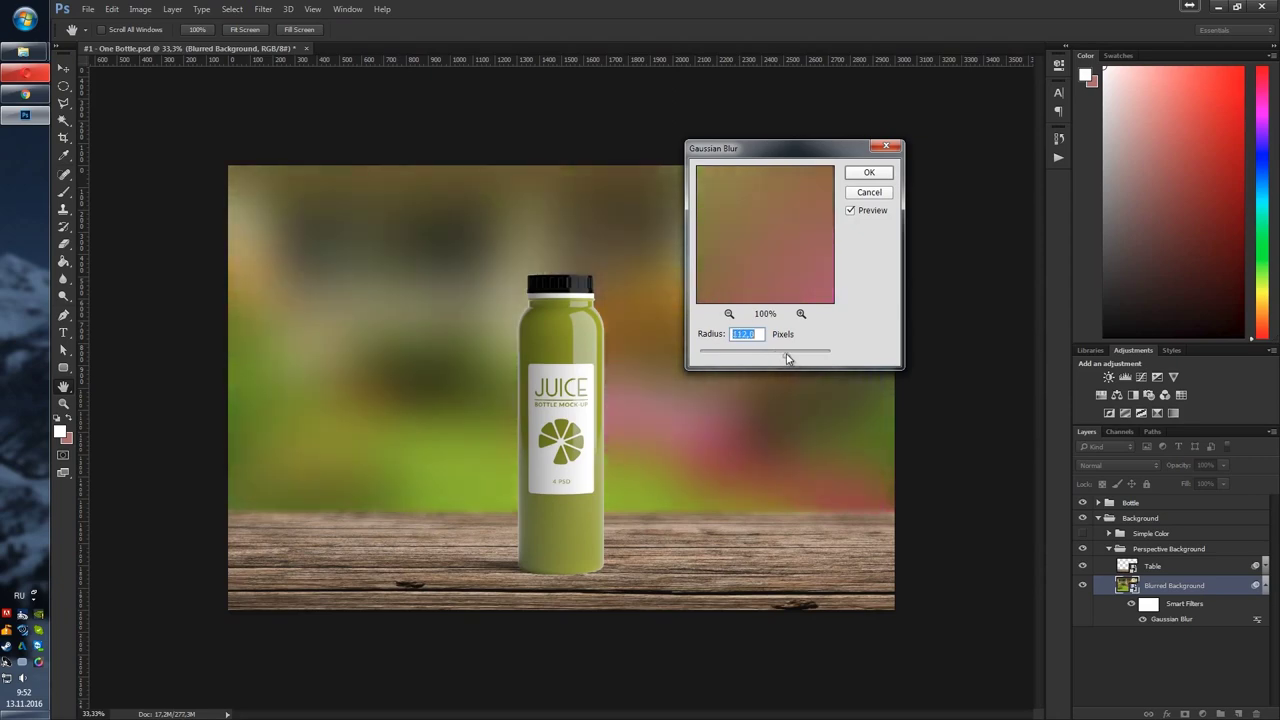
pyautogui.click(866, 178)
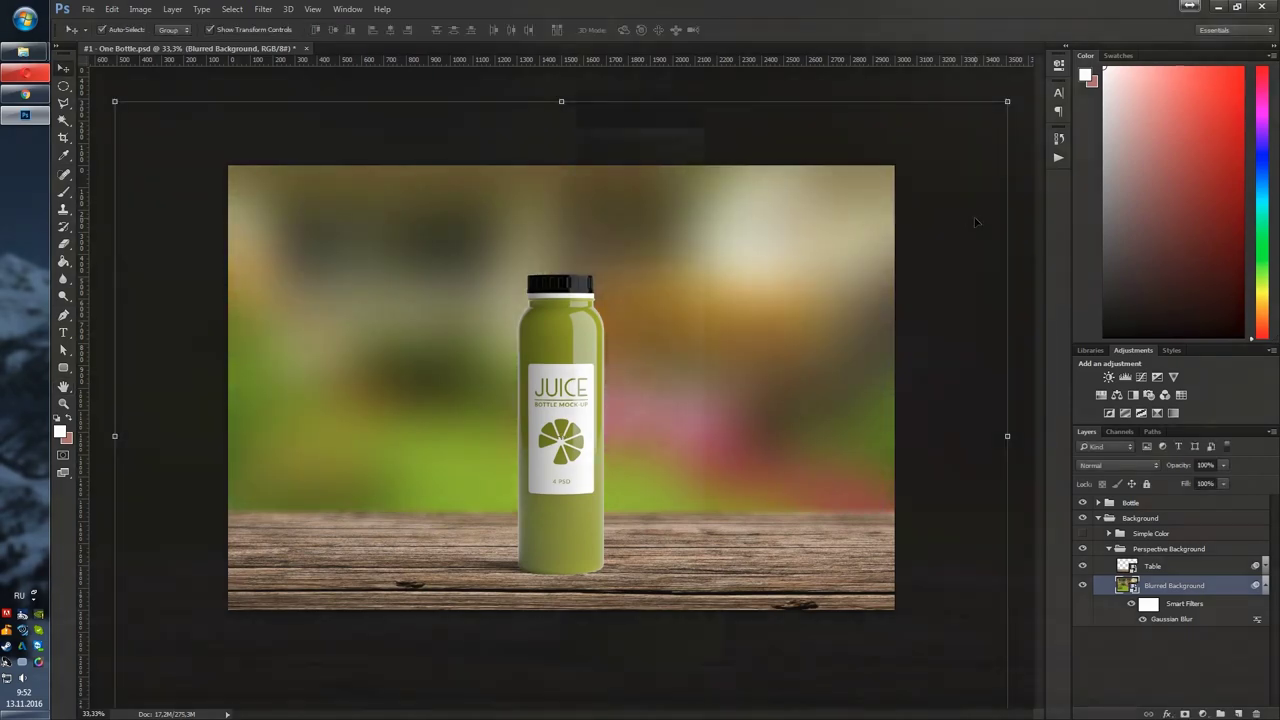